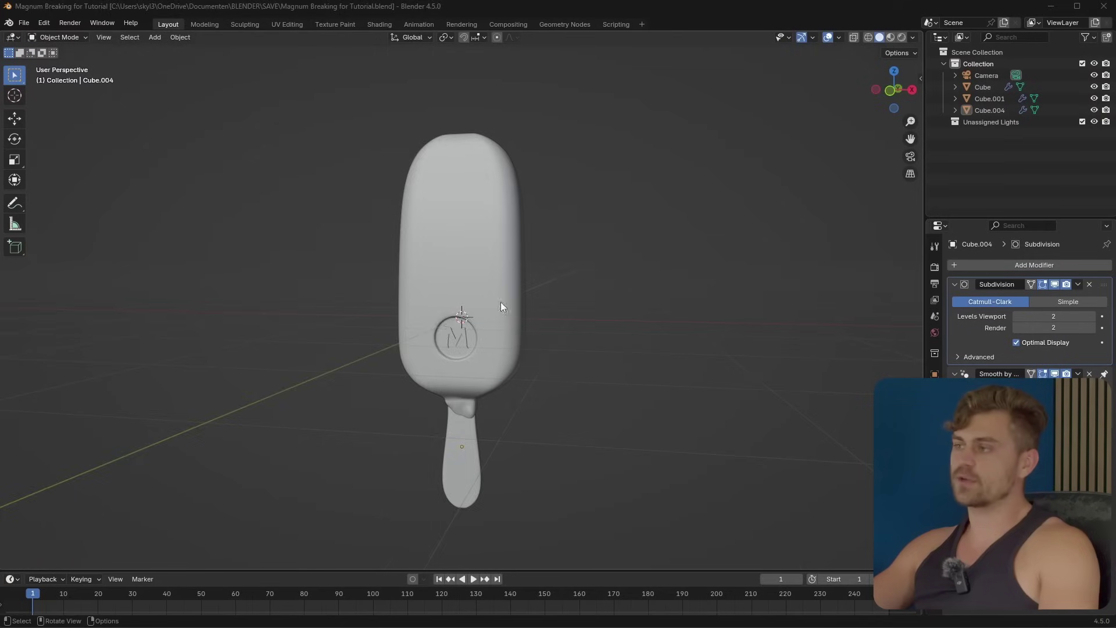
{"action": "mouse_move", "coordinate": [503, 306]}
{"action": "middle_mouse_down"}
{"action": "mouse_move", "coordinate": [526, 316]}
{"action": "mouse_move", "coordinate": [498, 341]}
{"action": "mouse_move", "coordinate": [500, 316]}
{"action": "mouse_move", "coordinate": [511, 318]}
{"action": "middle_mouse_up"}
{"action": "scroll", "coordinate": [505, 320], "scroll_direction": "up", "scroll_amount": 2}
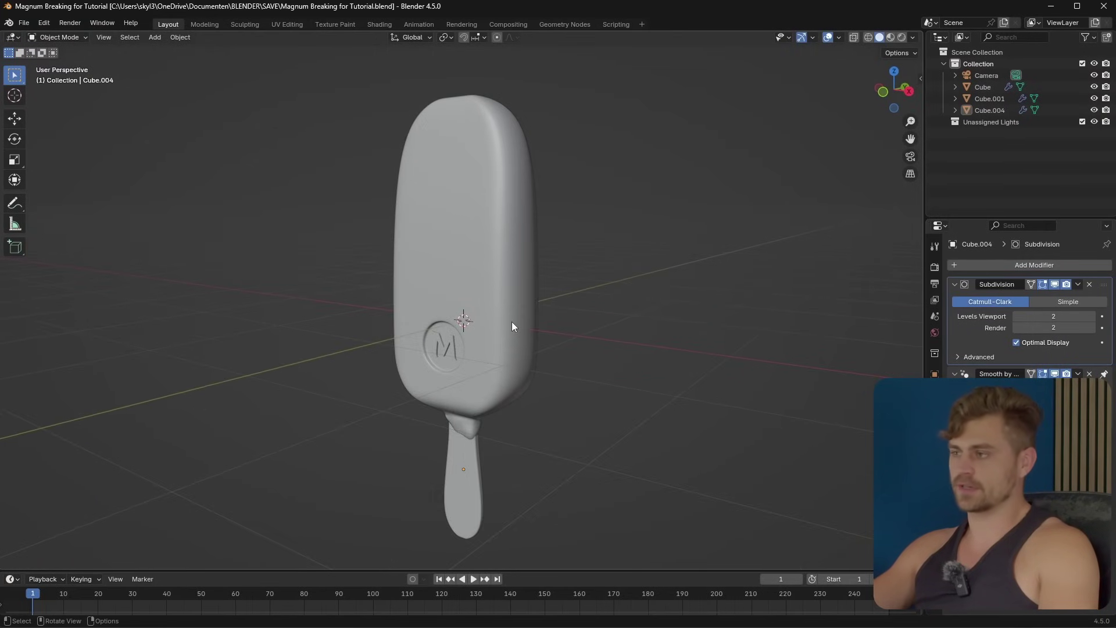
{"action": "left_click", "coordinate": [480, 278]}
{"action": "key", "text": "g"}
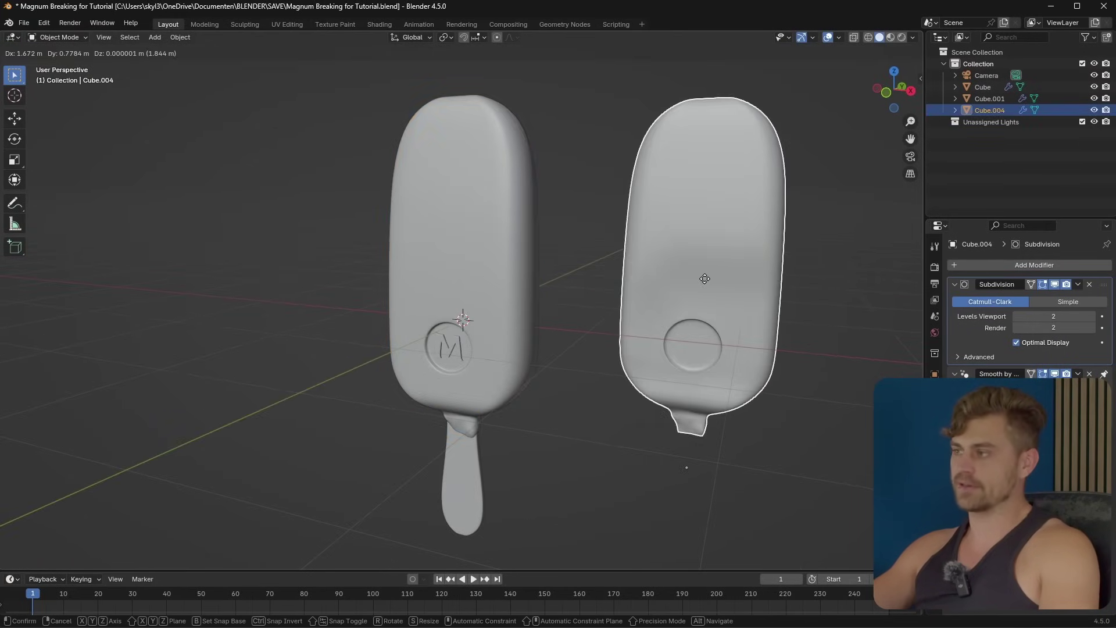
{"action": "right_click", "coordinate": [704, 284]}
Switch the viewport to Material Preview shading and temporarily pull the inner ice cream core aside to inspect its material
{"action": "left_click", "coordinate": [902, 37]}
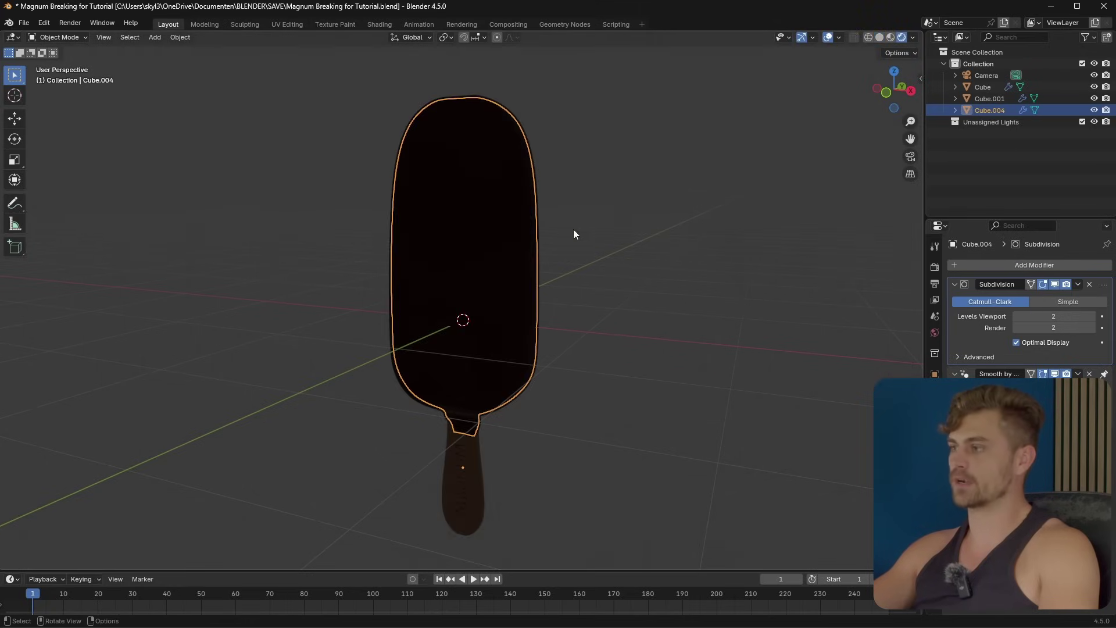
{"action": "left_click", "coordinate": [890, 38]}
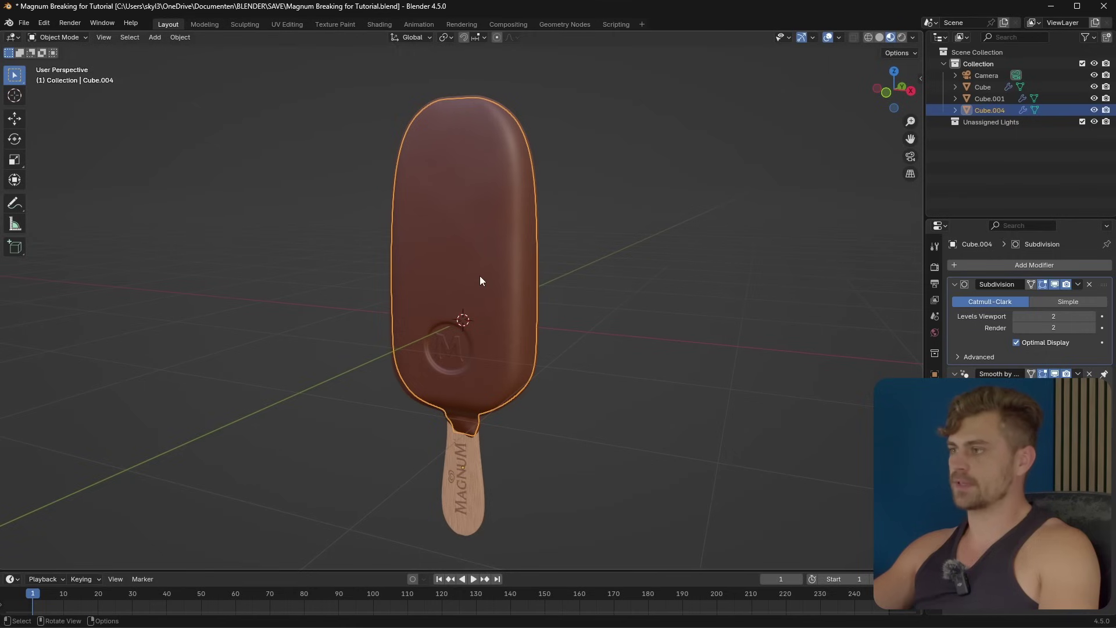
{"action": "key", "text": "g"}
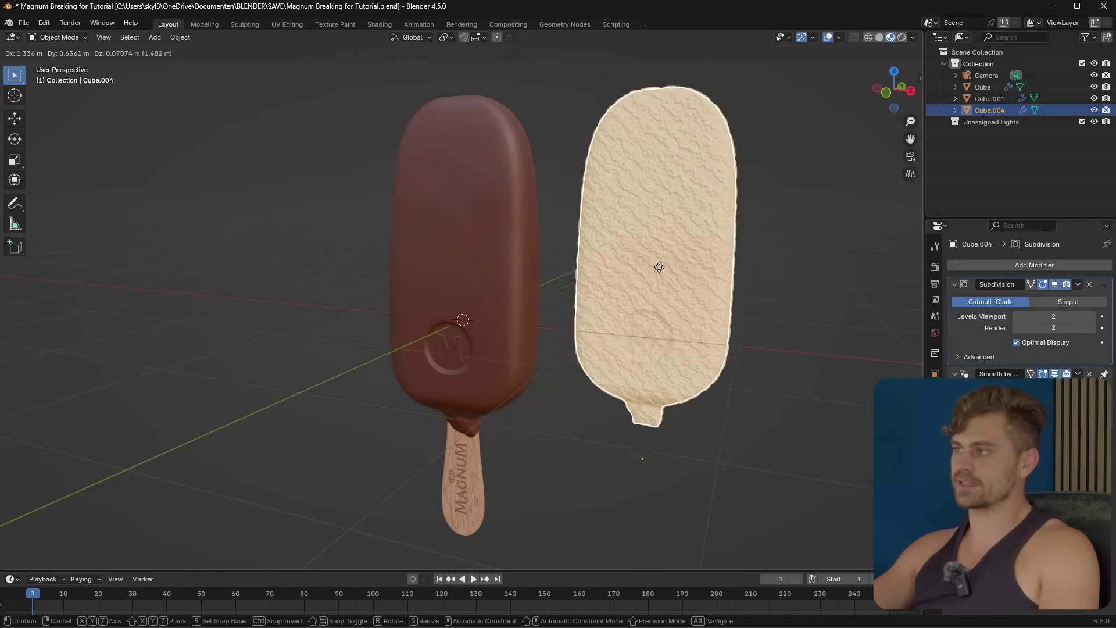
{"action": "right_click", "coordinate": [663, 260]}
Select all three ice cream parts and move them into a new collection named Magnum 1
{"action": "scroll", "coordinate": [506, 314], "scroll_direction": "up", "scroll_amount": 2}
{"action": "middle_click_drag", "start_coordinate": [515, 263], "coordinate": [483, 360]}
{"action": "scroll", "coordinate": [483, 360], "scroll_direction": "up", "scroll_amount": 2}
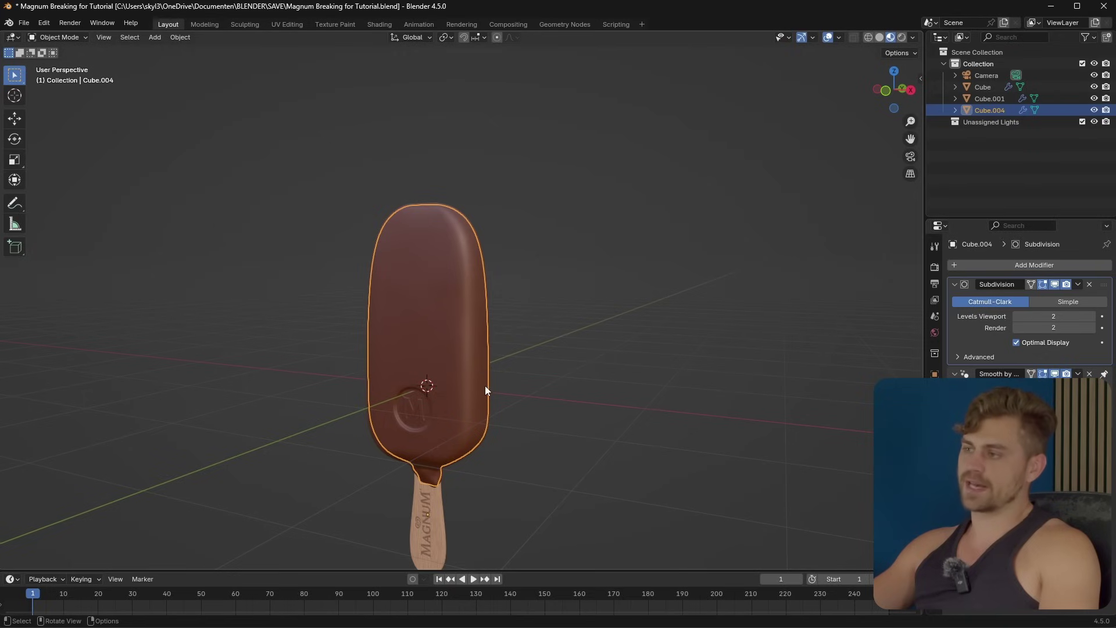
{"action": "scroll", "coordinate": [485, 385], "scroll_direction": "down", "scroll_amount": 3}
{"action": "middle_click_drag", "start_coordinate": [489, 418], "coordinate": [510, 416]}
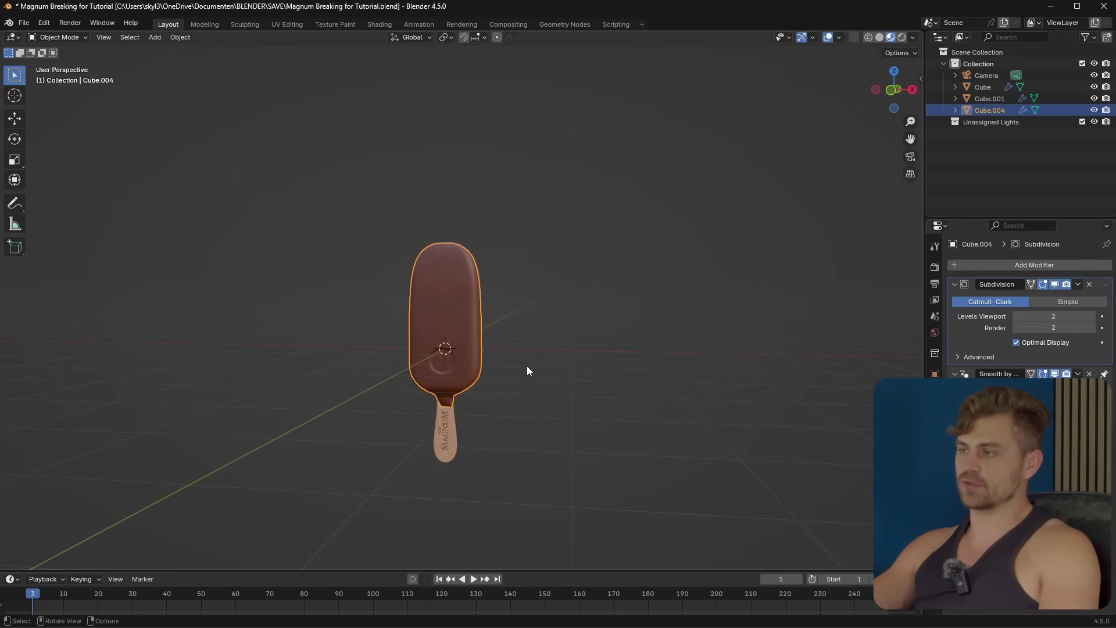
{"action": "left_click_drag", "start_coordinate": [528, 344], "coordinate": [365, 454]}
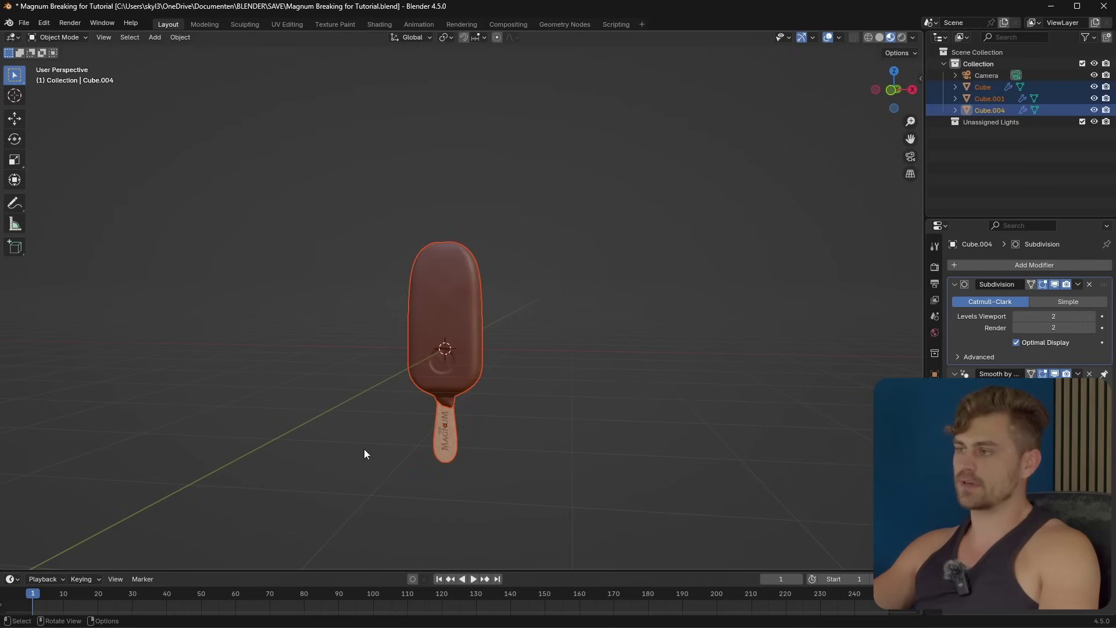
{"action": "key", "text": "m"}
{"action": "left_click", "coordinate": [408, 389]}
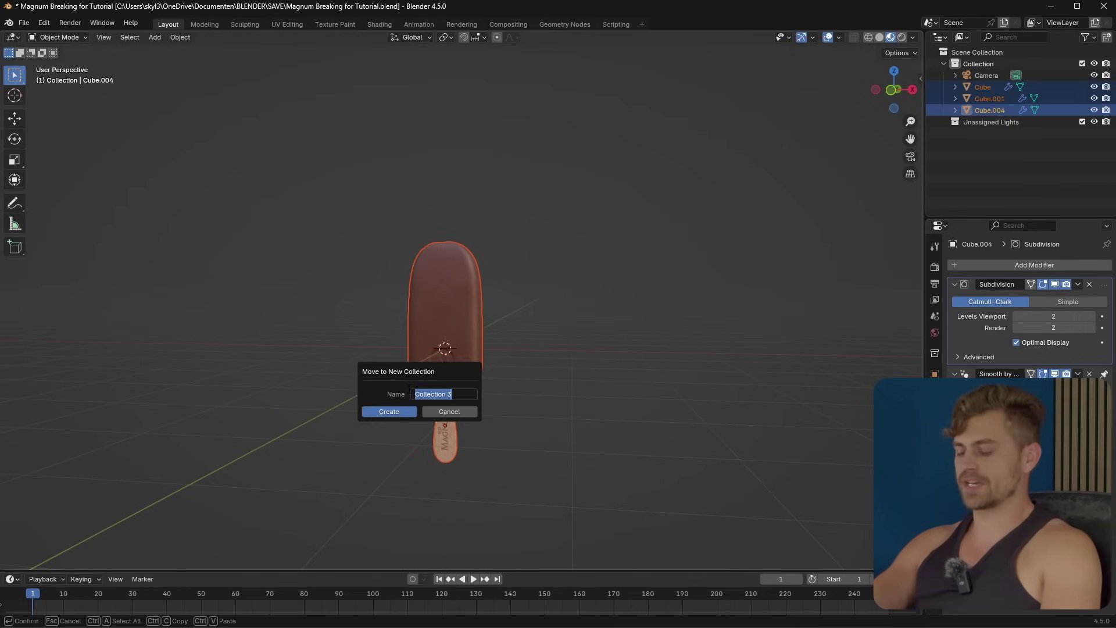
{"action": "key", "text": "Return"}
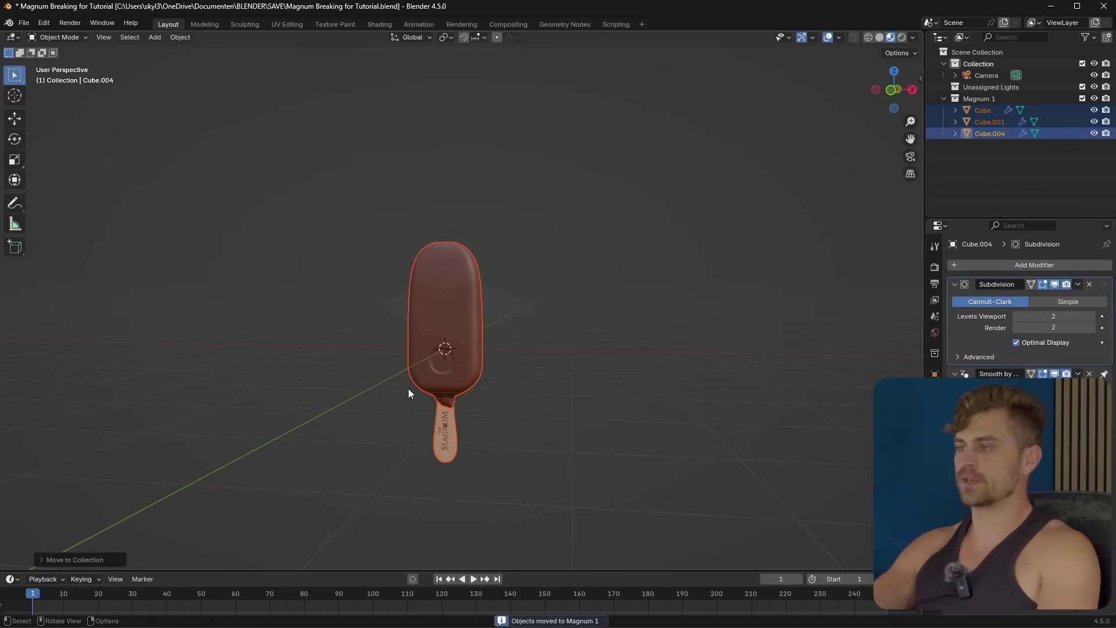
Add an ico sphere mesh at the ice cream's origin
{"action": "left_click", "coordinate": [431, 342]}
{"action": "key", "text": "shift+a"}
{"action": "mouse_move", "coordinate": [400, 189]}
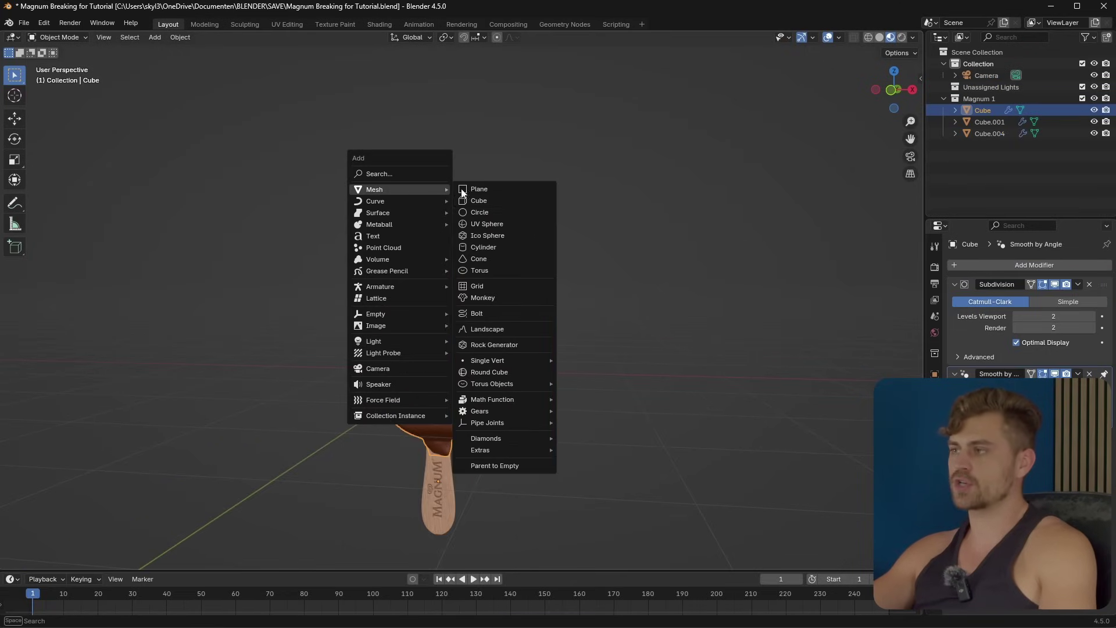
{"action": "left_click", "coordinate": [501, 236]}
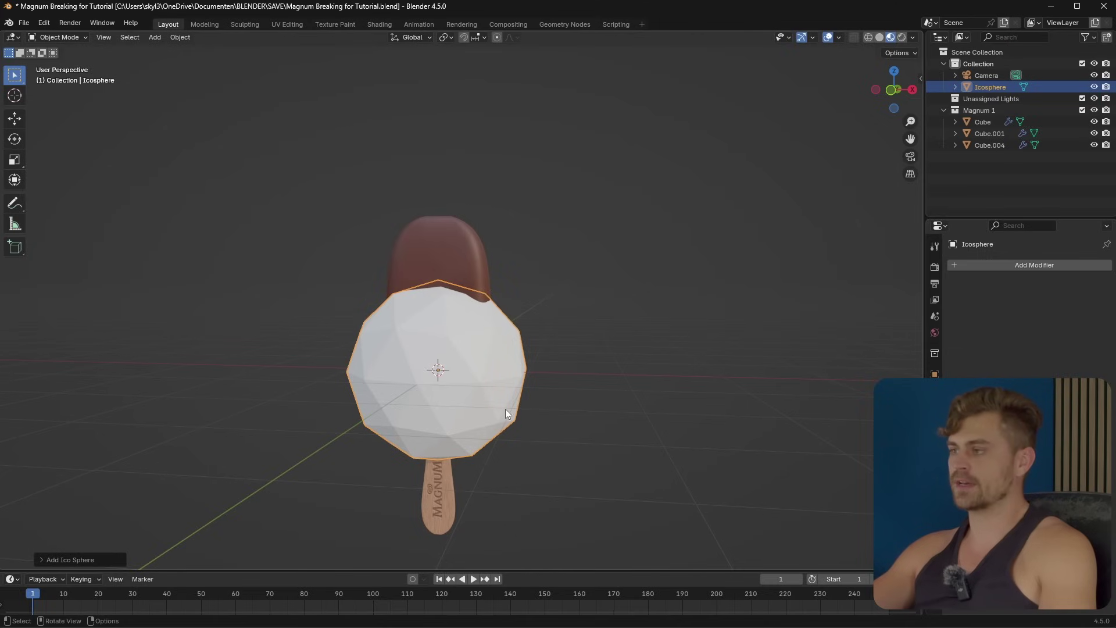
Raise the ico sphere along Z and reposition it so it overlaps the upper end of the ice cream
{"action": "key", "text": "g"}
{"action": "key", "text": "z"}
{"action": "left_click", "coordinate": [502, 289]}
{"action": "middle_click_drag", "start_coordinate": [557, 360], "coordinate": [512, 378]}
{"action": "key", "text": "g"}
{"action": "left_click", "coordinate": [454, 400]}
{"action": "scroll", "coordinate": [510, 373], "scroll_direction": "up", "scroll_amount": 1}
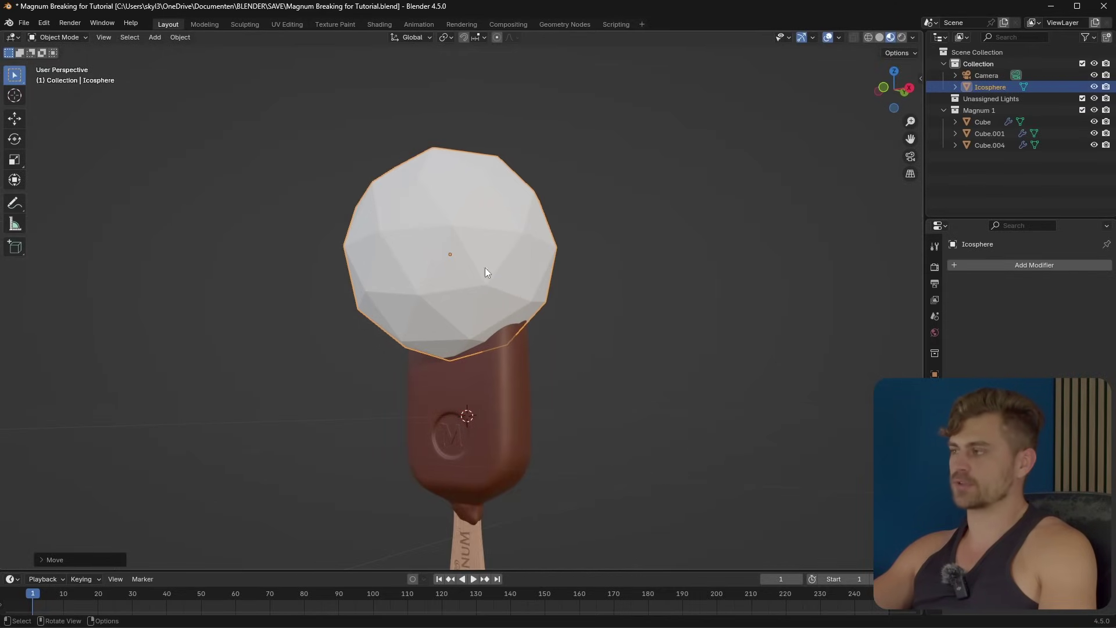
Give the ico sphere a level 3 Subdivision modifier and a Displace modifier with a new texture
{"action": "key", "text": "ctrl+3"}
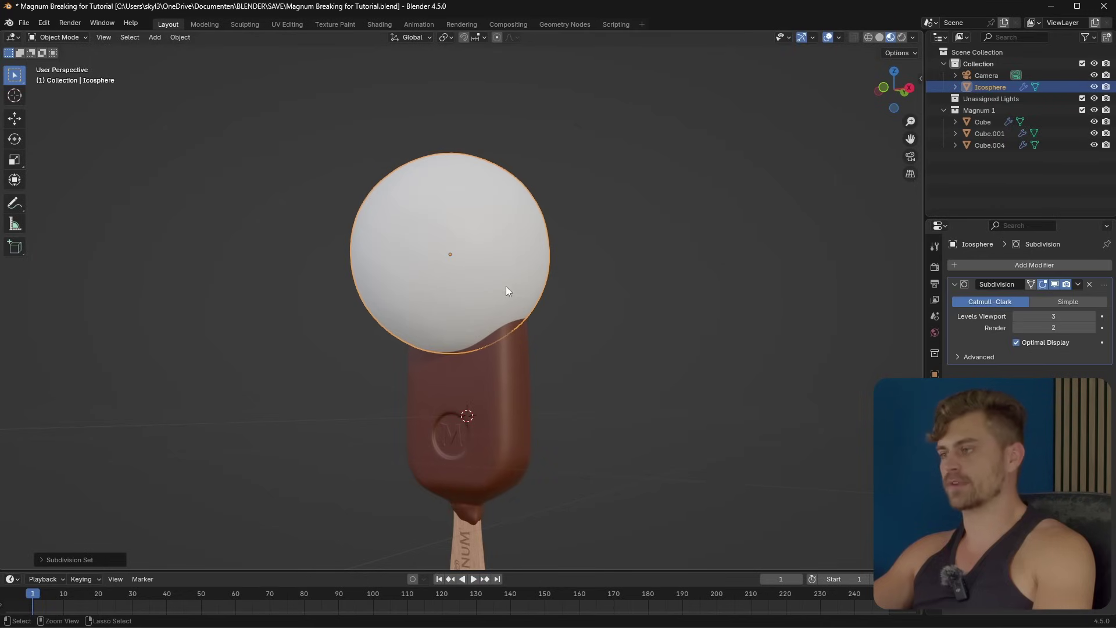
{"action": "left_click", "coordinate": [1012, 264]}
{"action": "type", "text": "displ"}
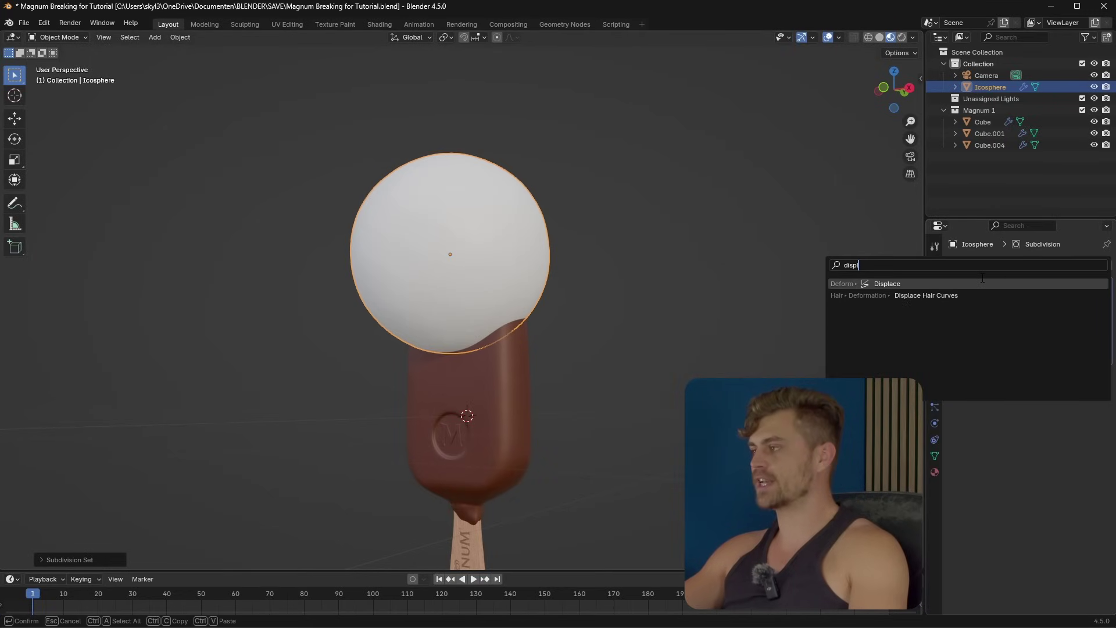
{"action": "key", "text": "Return"}
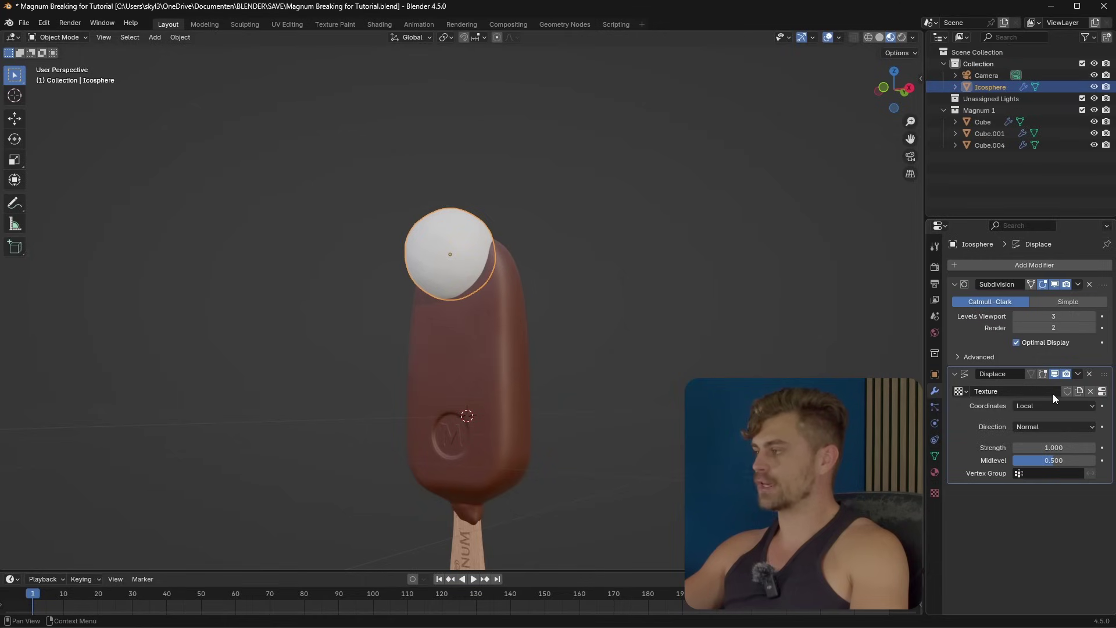
Change the displacement texture's type to Clouds with size 0.37 and depth 4
{"action": "left_click", "coordinate": [1102, 392]}
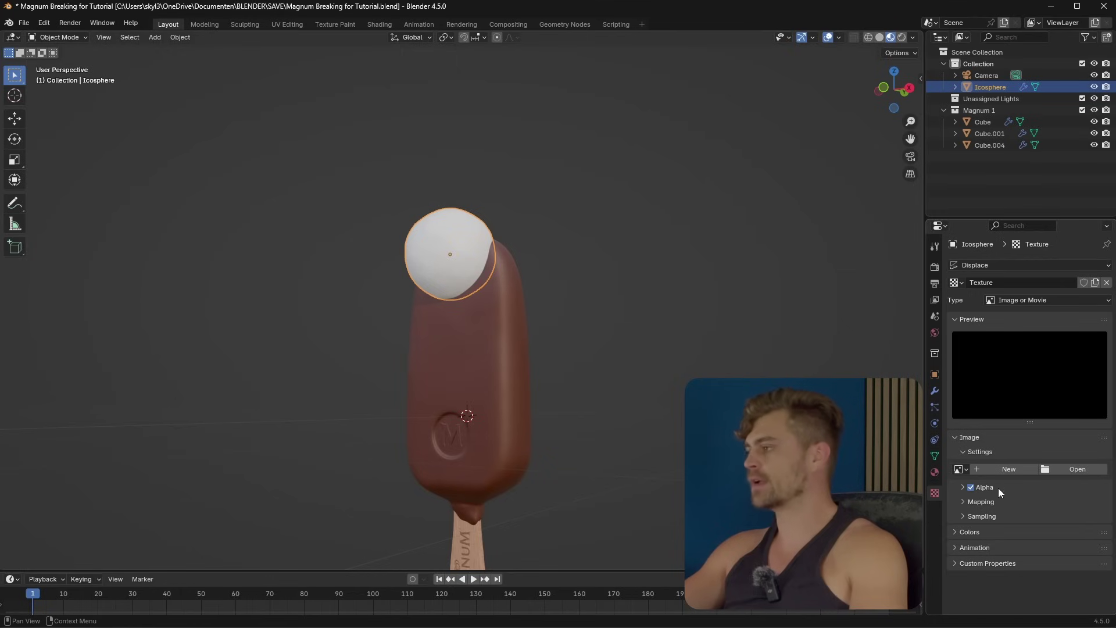
{"action": "left_click", "coordinate": [1034, 301]}
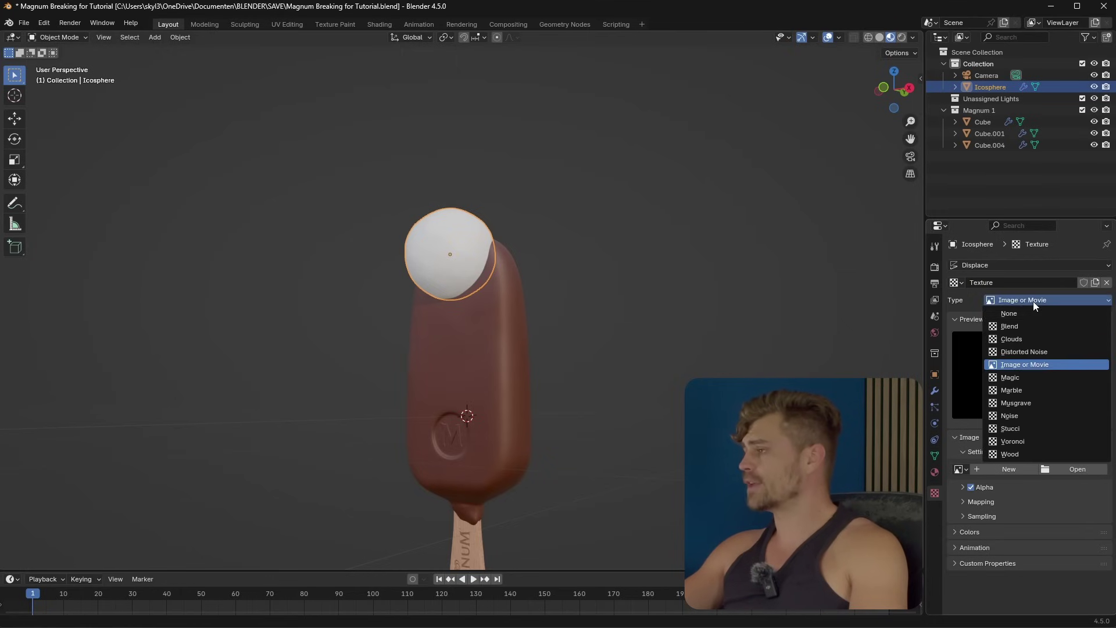
{"action": "left_click", "coordinate": [1029, 342]}
{"action": "middle_click_drag", "start_coordinate": [442, 319], "coordinate": [386, 338]}
{"action": "left_click_drag", "start_coordinate": [1054, 506], "coordinate": [1095, 506]}
{"action": "middle_click_drag", "start_coordinate": [461, 318], "coordinate": [442, 372]}
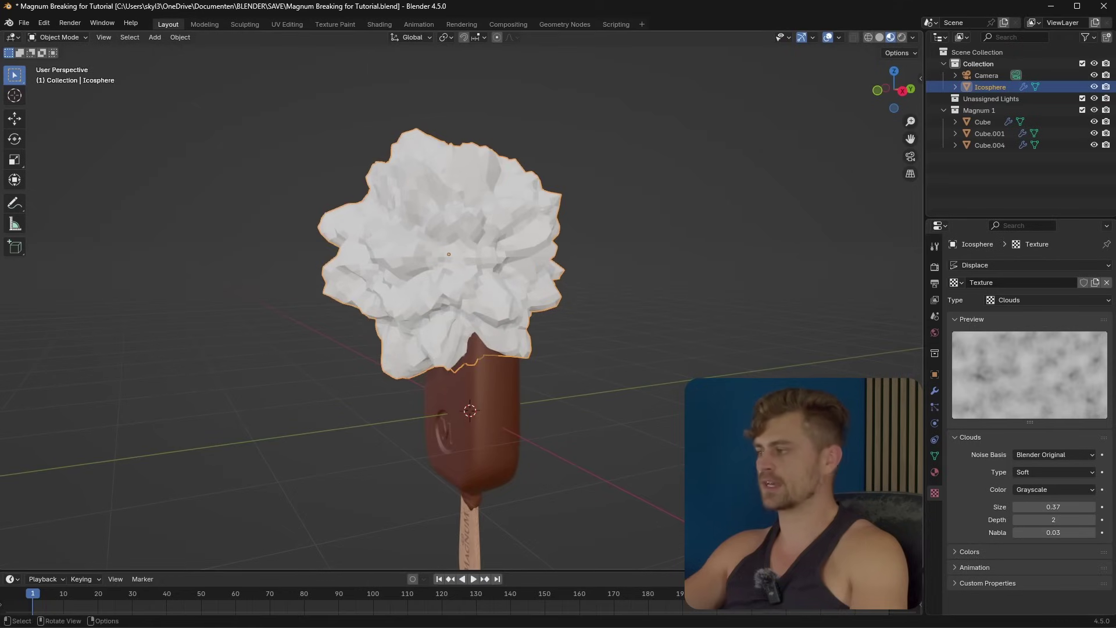
{"action": "left_click", "coordinate": [1092, 519]}
{"action": "left_click", "coordinate": [1093, 519]}
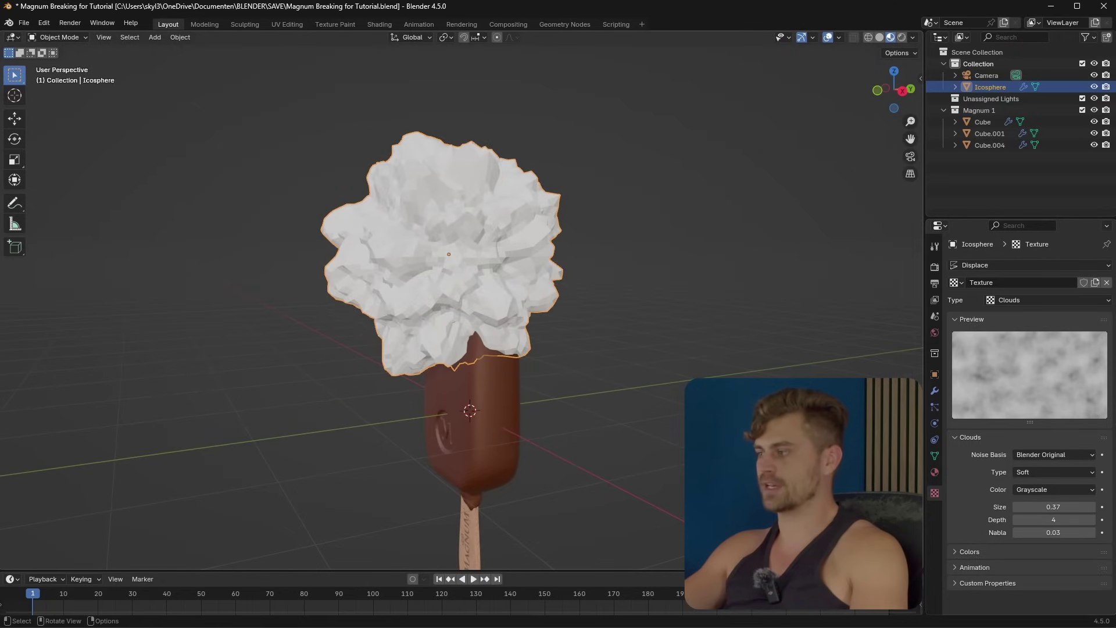
Set the ico sphere's Displace strength to 0.420 and apply Shade Auto Smooth to it
{"action": "left_click", "coordinate": [935, 391]}
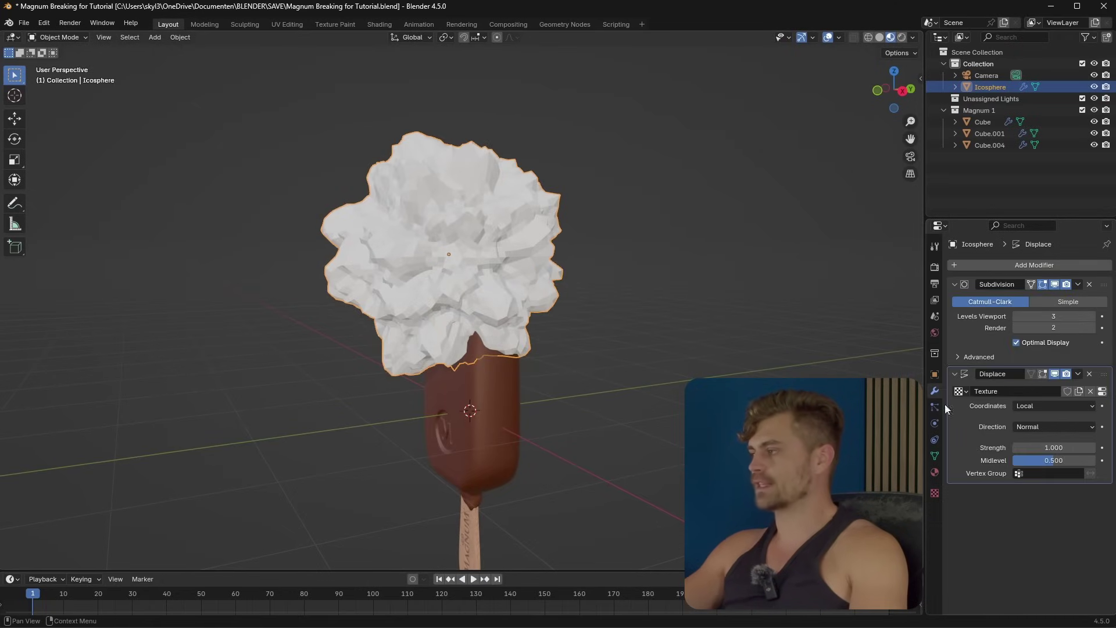
{"action": "left_click_drag", "start_coordinate": [1046, 448], "coordinate": [1013, 448]}
{"action": "middle_click_drag", "start_coordinate": [560, 347], "coordinate": [605, 308]}
{"action": "scroll", "coordinate": [606, 308], "scroll_direction": "up", "scroll_amount": 4}
{"action": "right_click", "coordinate": [602, 266]}
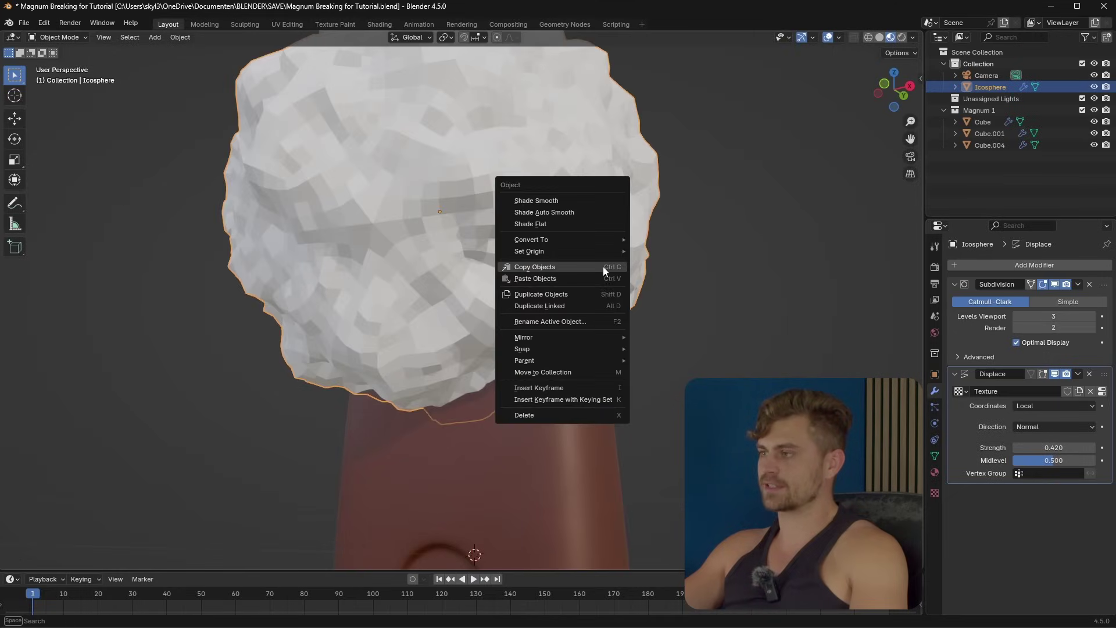
{"action": "left_click", "coordinate": [579, 215]}
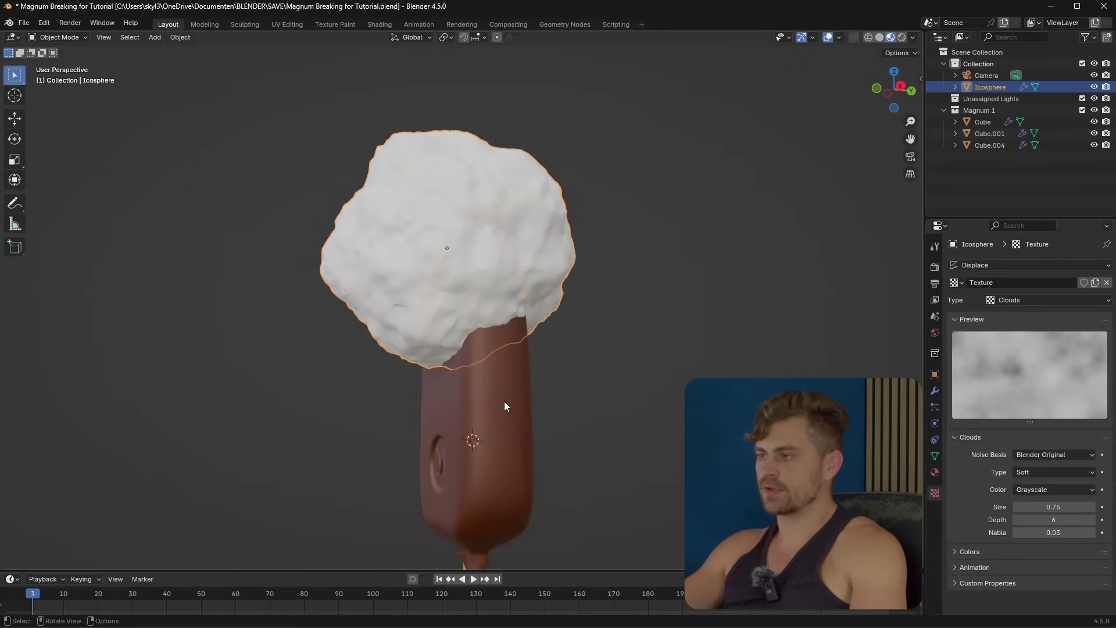
Add a Boolean Difference modifier to the outer chocolate shell, using the displaced ico sphere as its cutter object
{"action": "left_click", "coordinate": [504, 401]}
{"action": "left_click", "coordinate": [935, 391]}
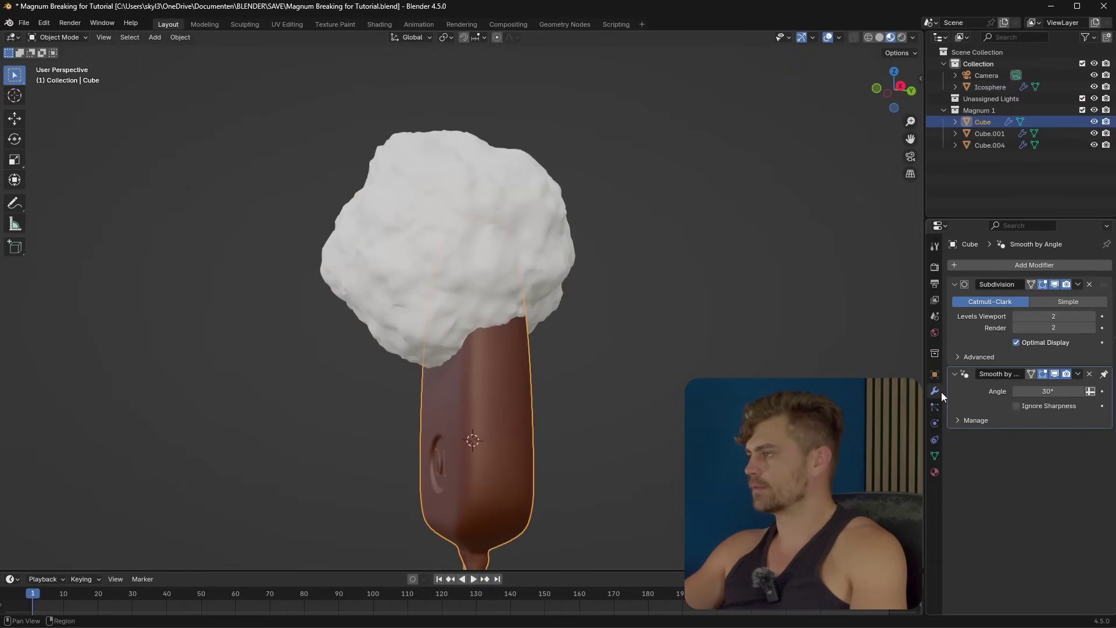
{"action": "left_click", "coordinate": [1017, 266]}
{"action": "type", "text": "bool"}
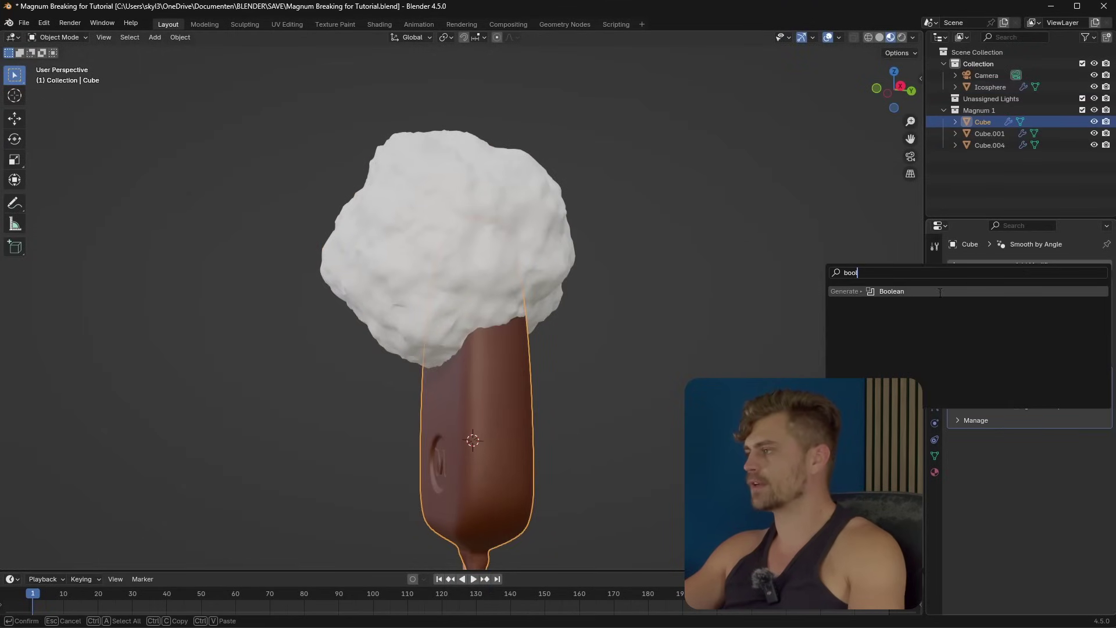
{"action": "left_click", "coordinate": [939, 292]}
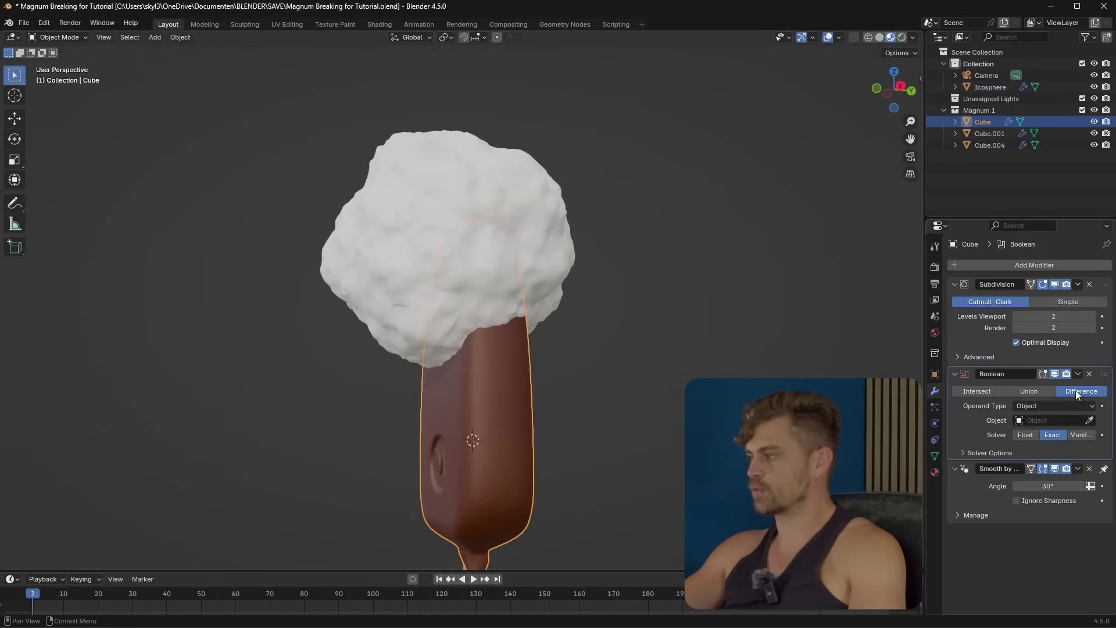
{"action": "left_click", "coordinate": [1090, 420]}
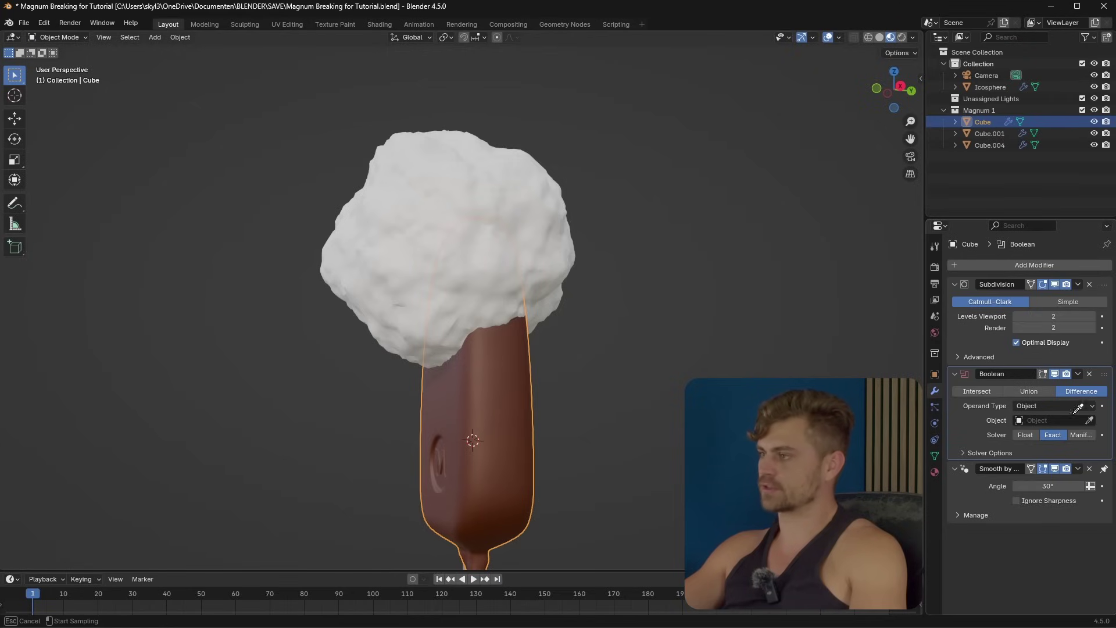
{"action": "left_click", "coordinate": [487, 203]}
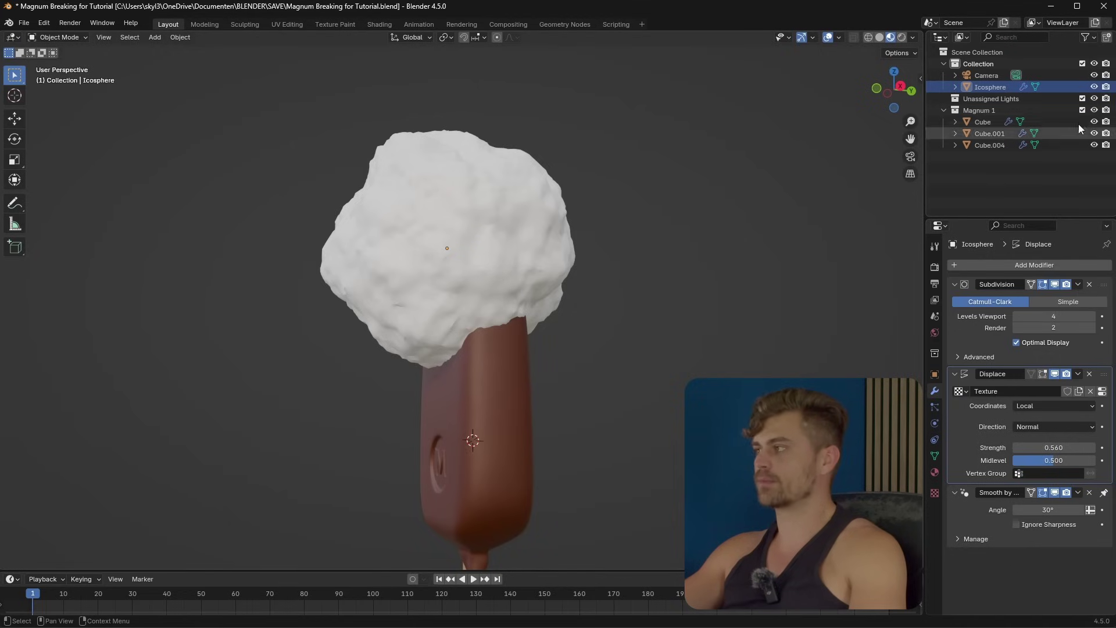
Hide the ico sphere to inspect the cut in the chocolate shell, and show the sphere again
{"action": "left_click", "coordinate": [1094, 87]}
{"action": "middle_click_drag", "start_coordinate": [688, 253], "coordinate": [642, 384]}
{"action": "mouse_move", "coordinate": [558, 340]}
{"action": "middle_mouse_down"}
{"action": "mouse_move", "coordinate": [386, 341]}
{"action": "mouse_move", "coordinate": [540, 337]}
{"action": "middle_mouse_up"}
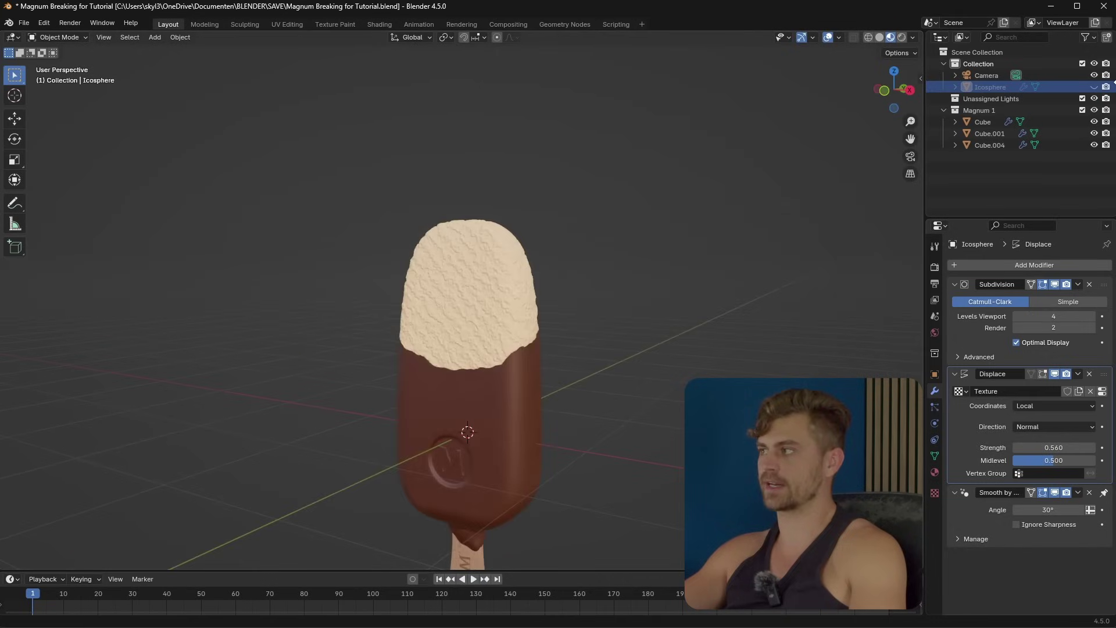
{"action": "left_click", "coordinate": [1094, 87]}
Add a Boolean Difference modifier to the inner ice cream core with the Icosphere as its cutter object
{"action": "left_click", "coordinate": [478, 418]}
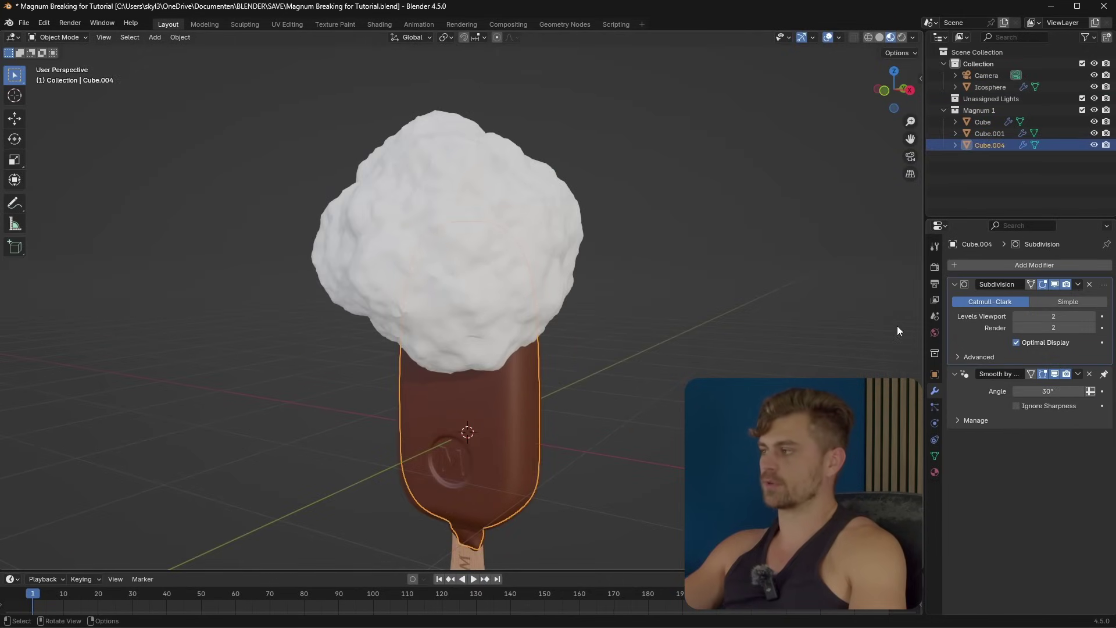
{"action": "left_click", "coordinate": [1056, 266]}
{"action": "type", "text": "bool"}
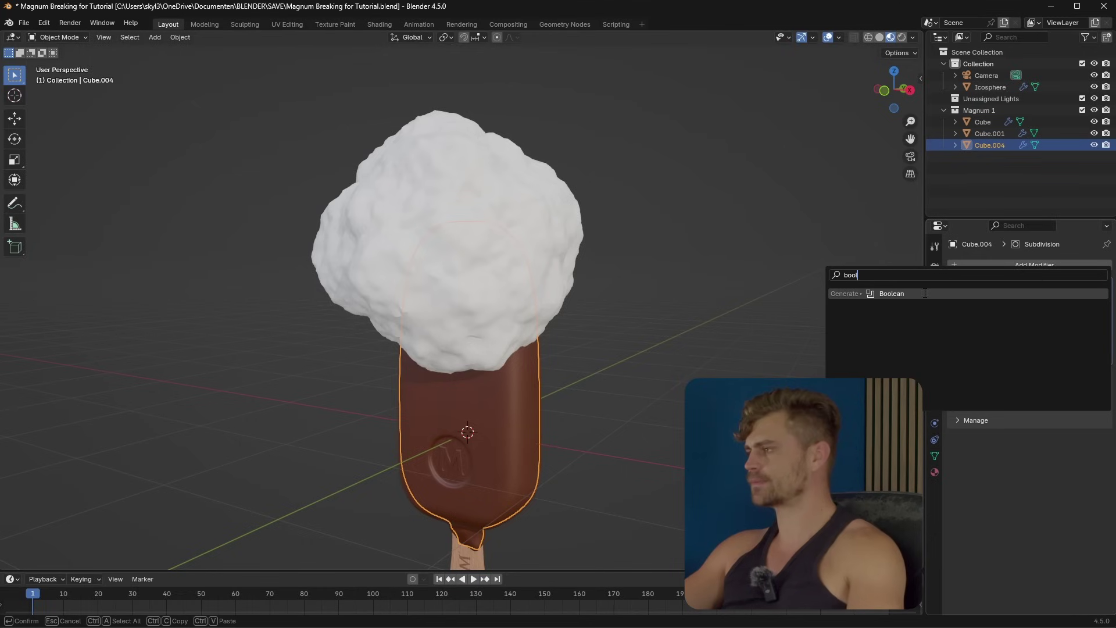
{"action": "left_click", "coordinate": [924, 293]}
{"action": "left_click", "coordinate": [1092, 420]}
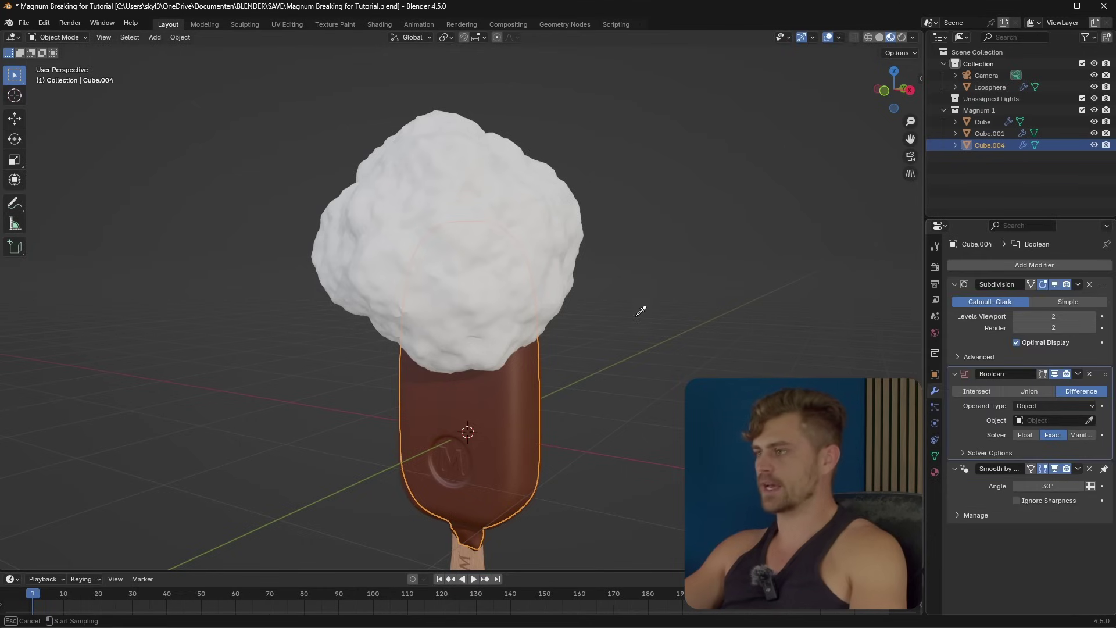
{"action": "left_click", "coordinate": [718, 235]}
Hide the ico sphere cutter and inspect the broken edge of the shell and core
{"action": "middle_click_drag", "start_coordinate": [648, 337], "coordinate": [558, 349]}
{"action": "left_click", "coordinate": [1094, 87]}
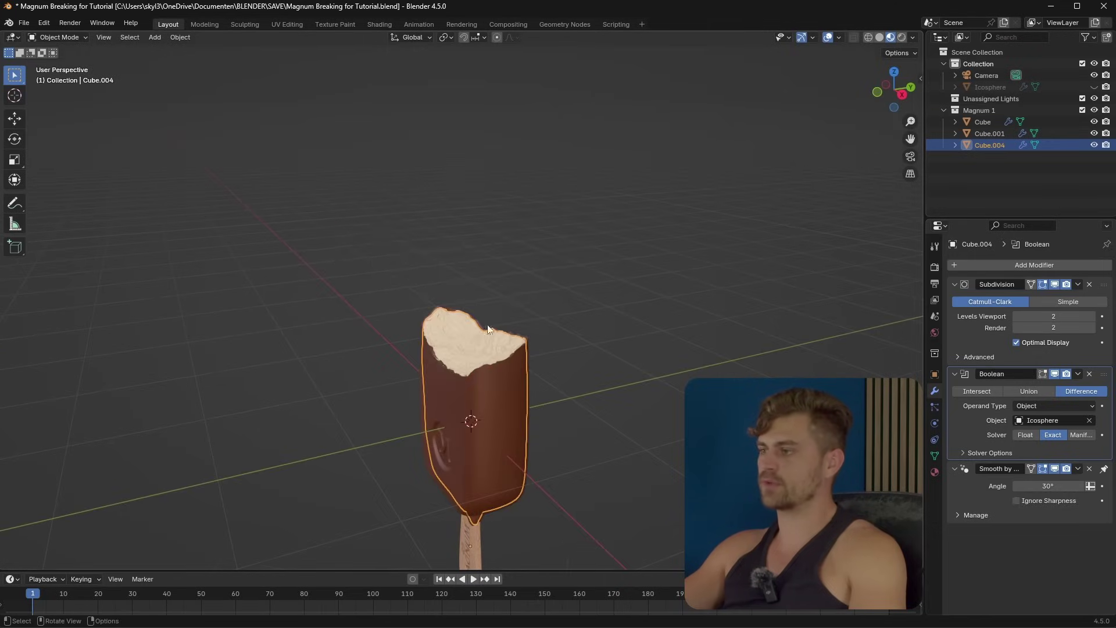
{"action": "mouse_move", "coordinate": [484, 340]}
{"action": "middle_mouse_down"}
{"action": "mouse_move", "coordinate": [585, 393]}
{"action": "mouse_move", "coordinate": [535, 338]}
{"action": "mouse_move", "coordinate": [531, 309]}
{"action": "mouse_move", "coordinate": [471, 354]}
{"action": "middle_mouse_up"}
{"action": "scroll", "coordinate": [490, 426], "scroll_direction": "up", "scroll_amount": 5}
{"action": "scroll", "coordinate": [484, 389], "scroll_direction": "down", "scroll_amount": 8}
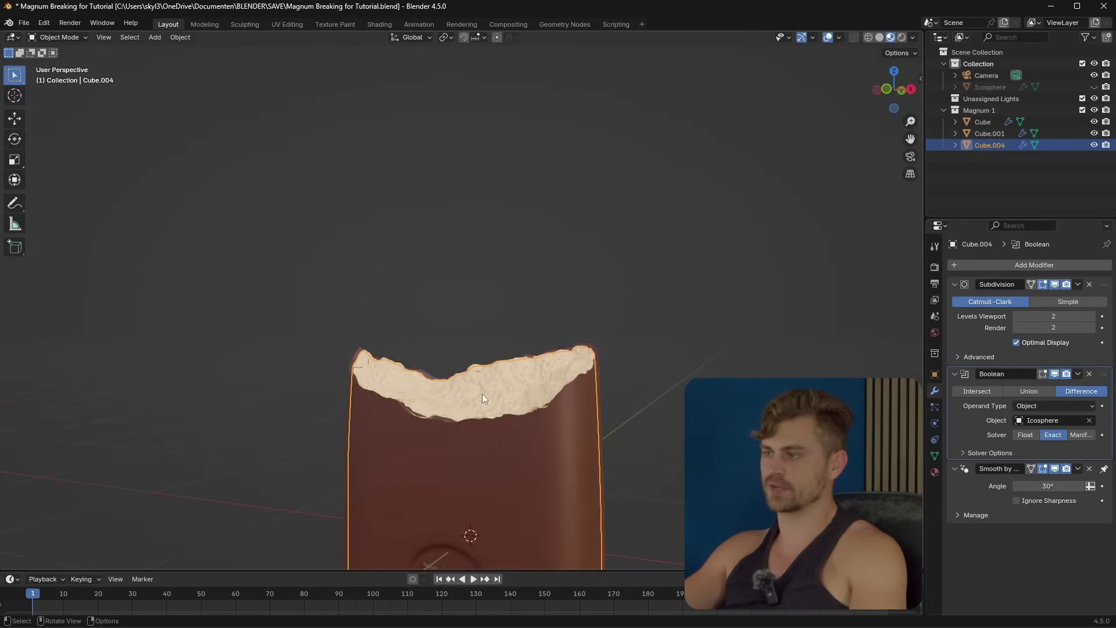
{"action": "scroll", "coordinate": [444, 386], "scroll_direction": "up", "scroll_amount": 3}
{"action": "scroll", "coordinate": [453, 416], "scroll_direction": "up", "scroll_amount": 3}
{"action": "scroll", "coordinate": [529, 332], "scroll_direction": "down", "scroll_amount": 5}
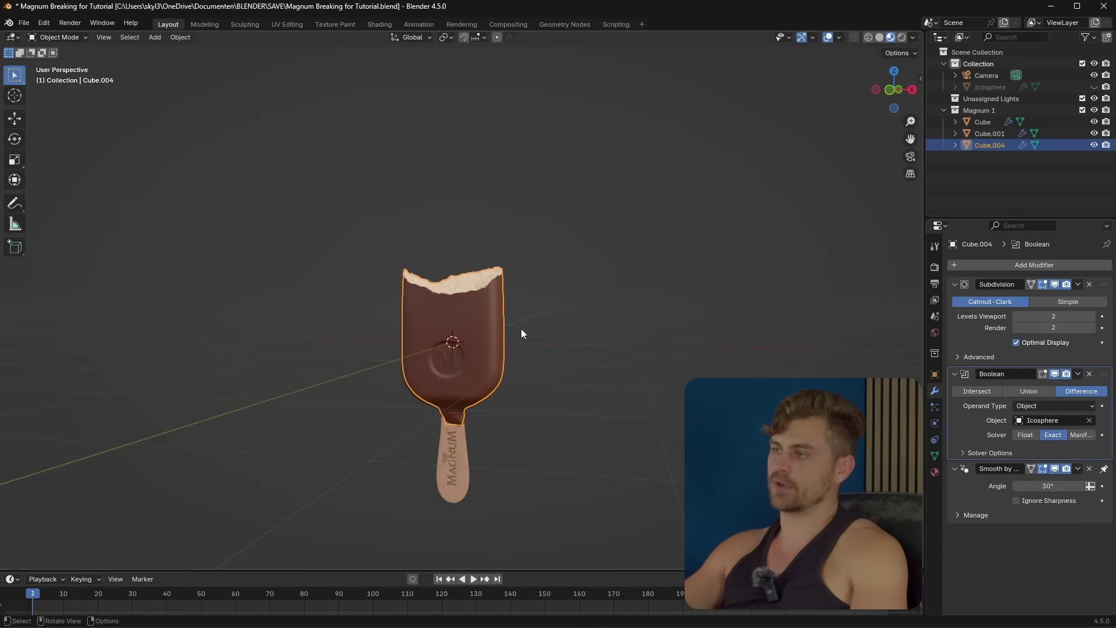
Duplicate the ice cream's shell, core and stick together, leaving the copies in place
{"action": "middle_click_drag", "start_coordinate": [511, 334], "coordinate": [539, 266]}
{"action": "left_click_drag", "start_coordinate": [539, 266], "coordinate": [391, 515]}
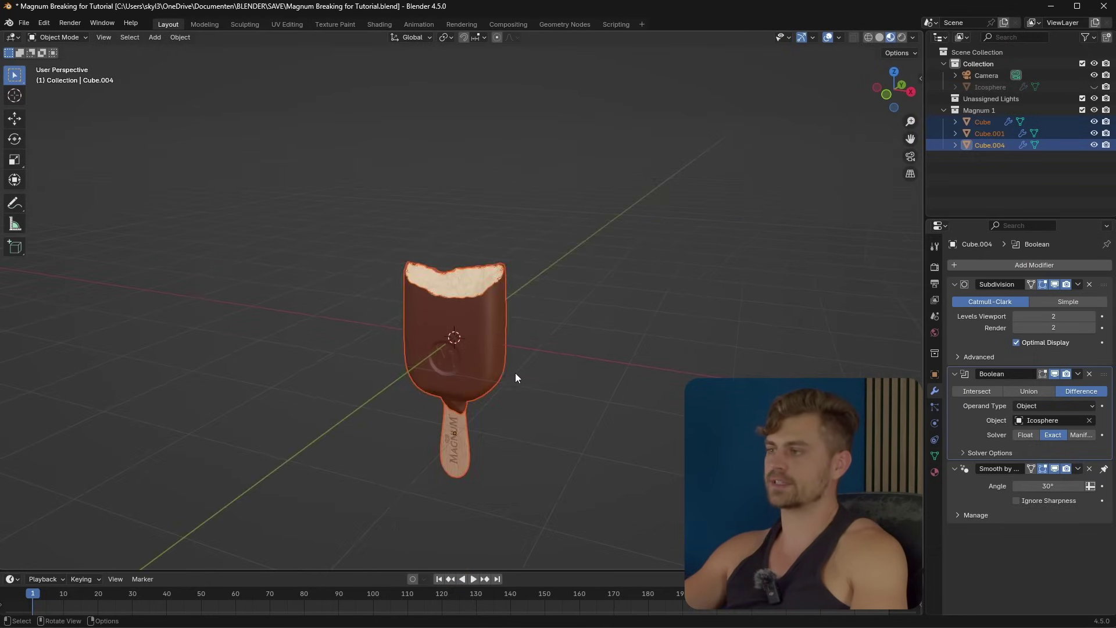
{"action": "middle_click_drag", "start_coordinate": [515, 363], "coordinate": [545, 346]}
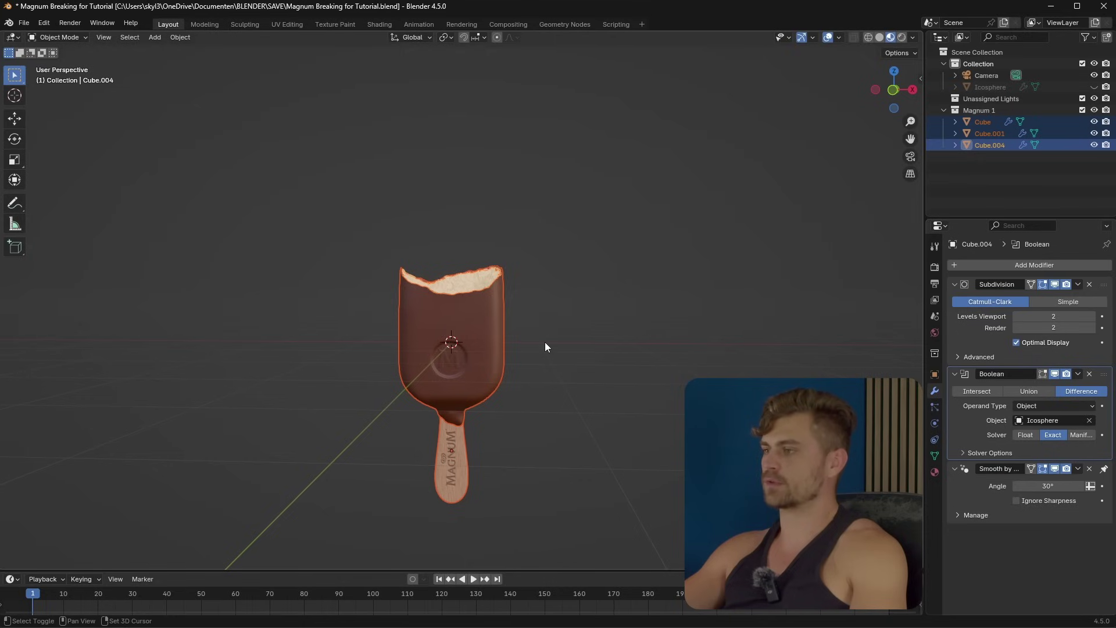
{"action": "key", "text": "shift+d"}
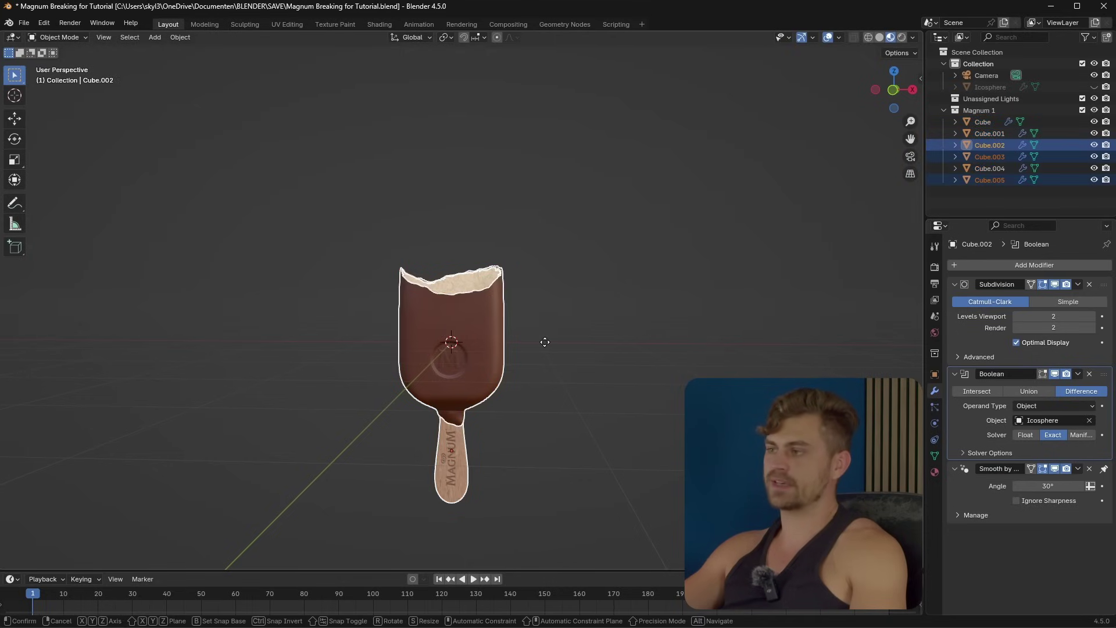
{"action": "right_click", "coordinate": [546, 347]}
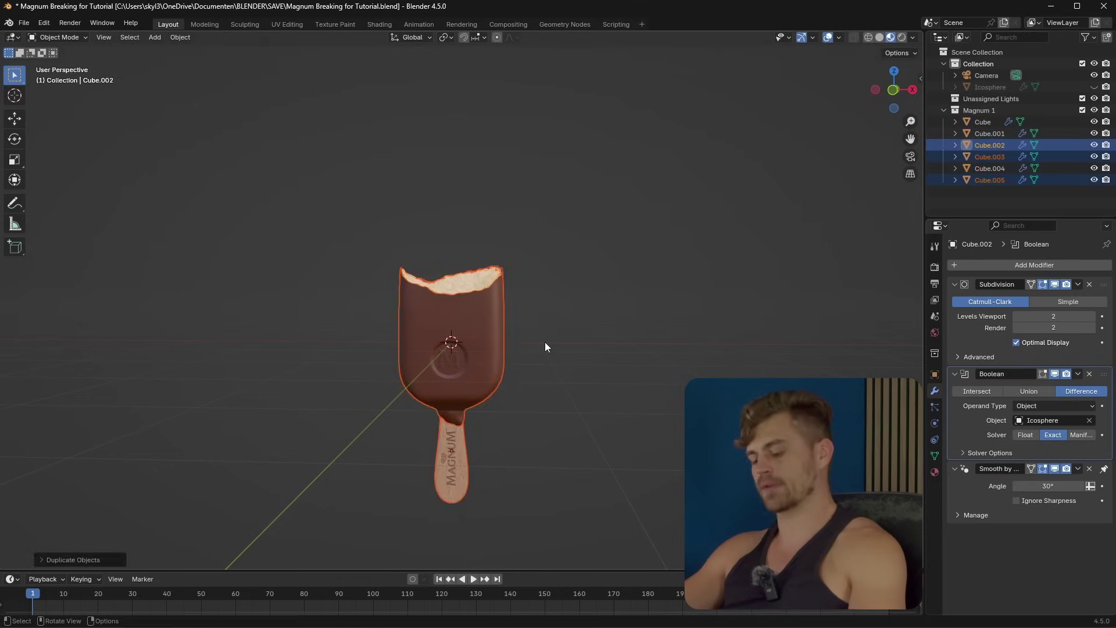
Move the duplicated parts into a new collection named Magnum 2
{"action": "key", "text": "m"}
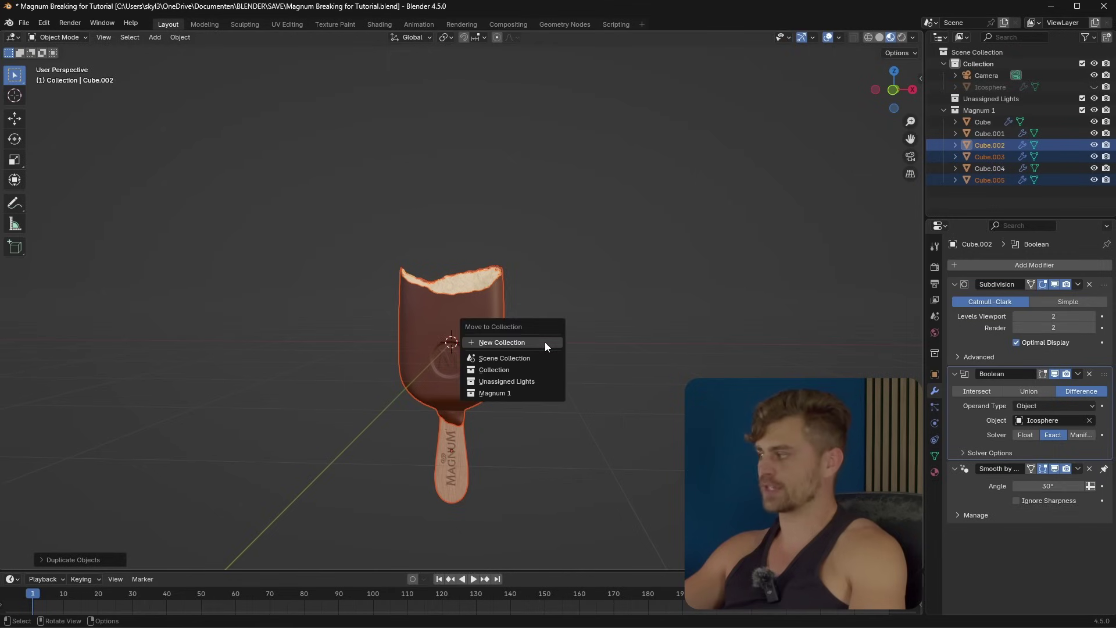
{"action": "left_click", "coordinate": [545, 342]}
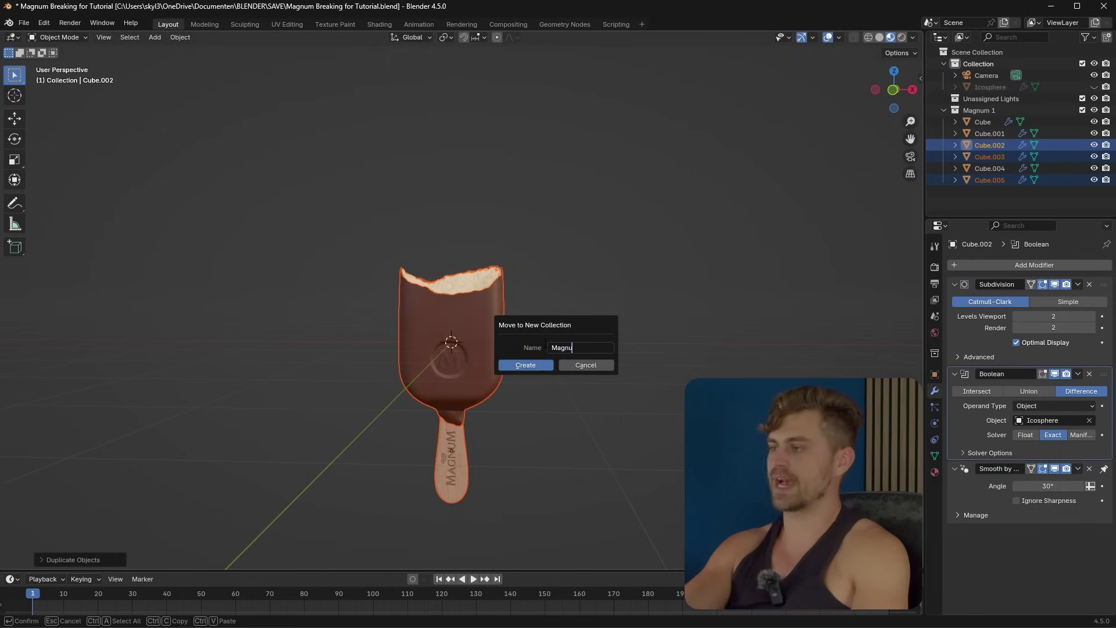
{"action": "key", "text": "Return"}
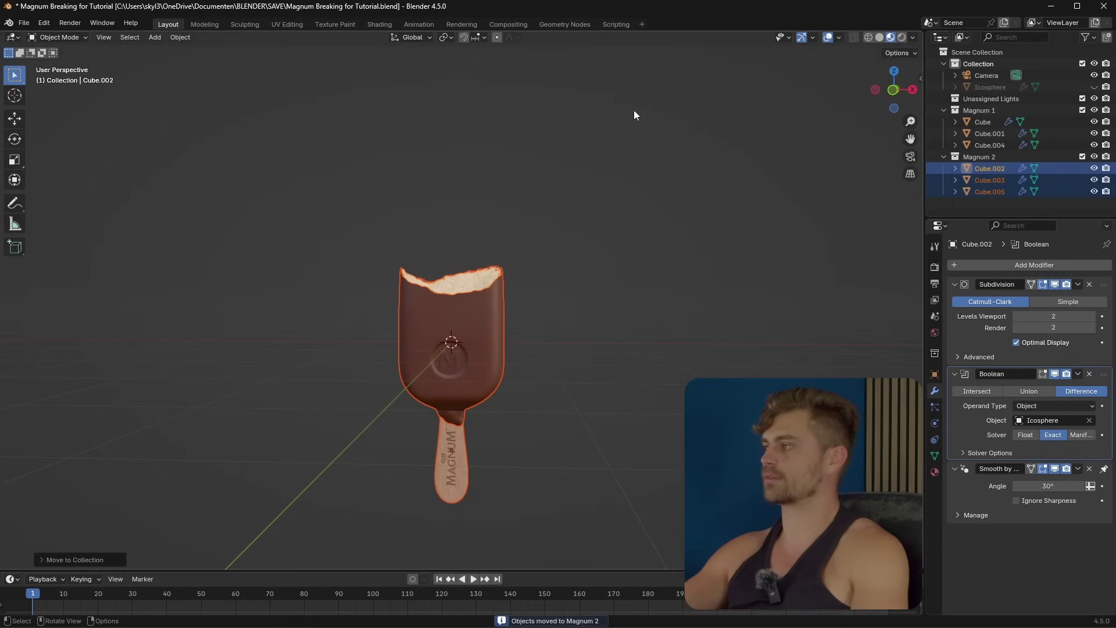
Hide the Magnum 2 collection and apply the Subdivision and Boolean modifiers on the Magnum 1 shell and core
{"action": "left_click", "coordinate": [1095, 158]}
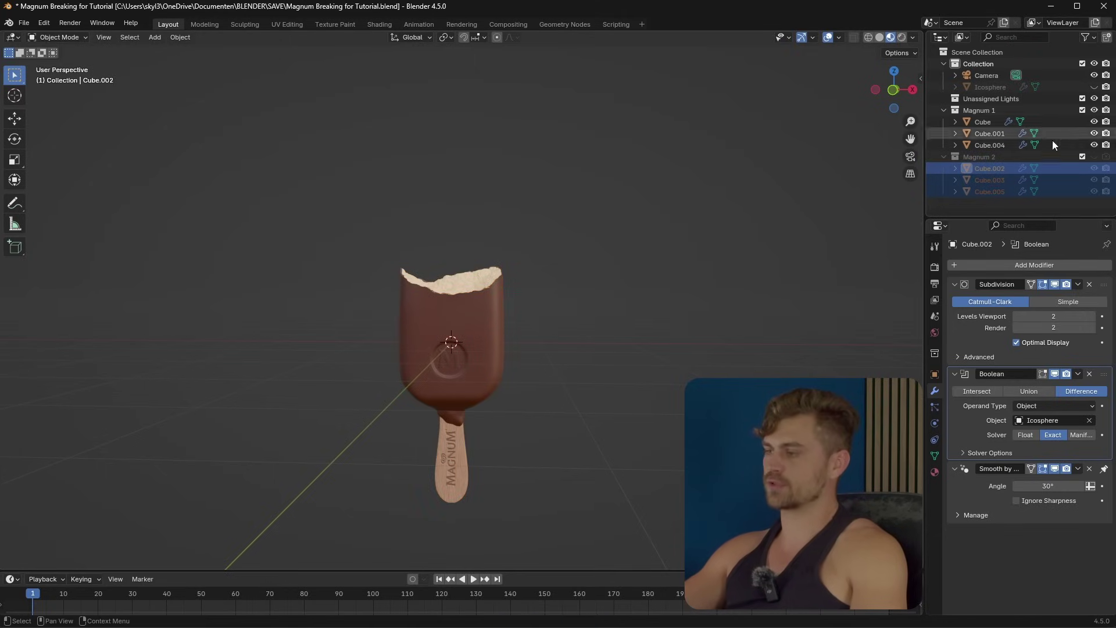
{"action": "left_click", "coordinate": [977, 330]}
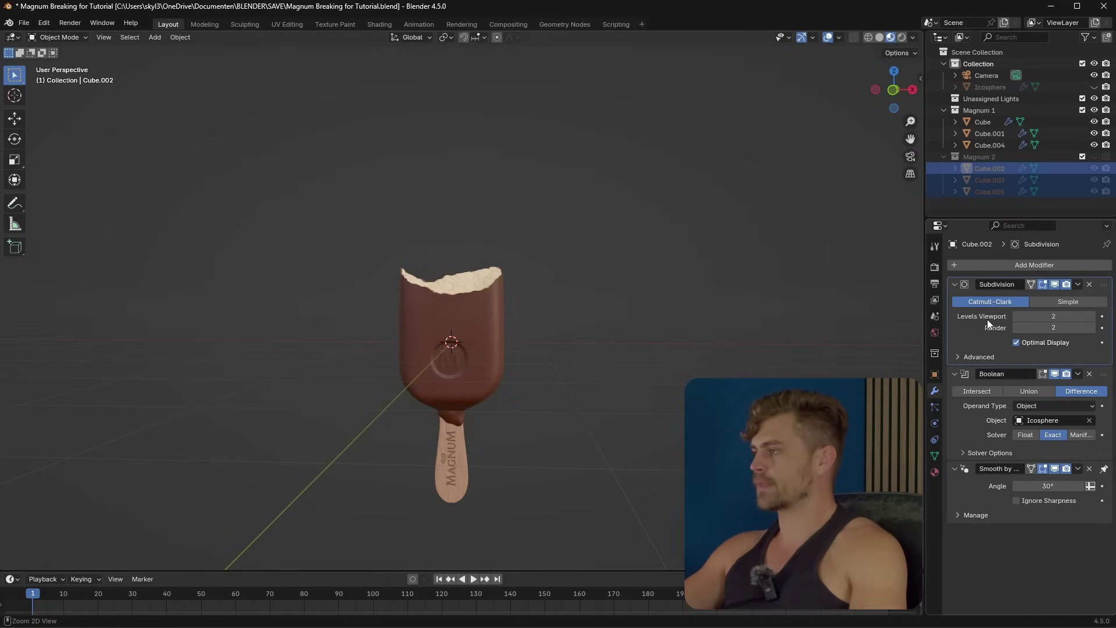
{"action": "key", "text": "ctrl+a"}
{"action": "key", "text": "ctrl+a"}
{"action": "left_click", "coordinate": [471, 277]}
{"action": "left_click", "coordinate": [471, 277]}
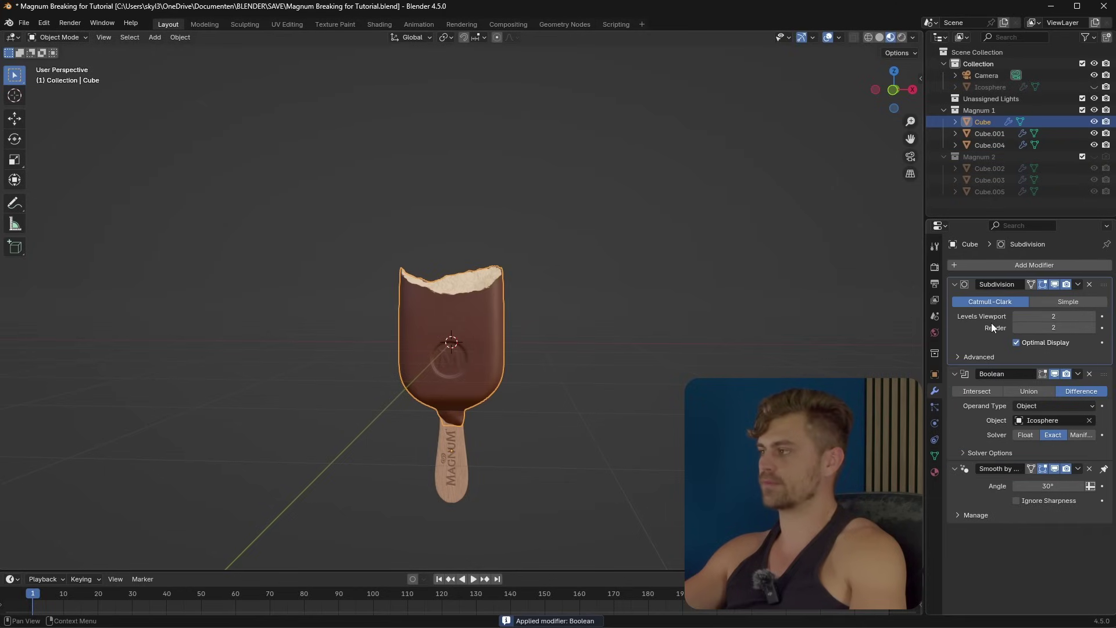
{"action": "key", "text": "ctrl+a"}
{"action": "key", "text": "ctrl+a"}
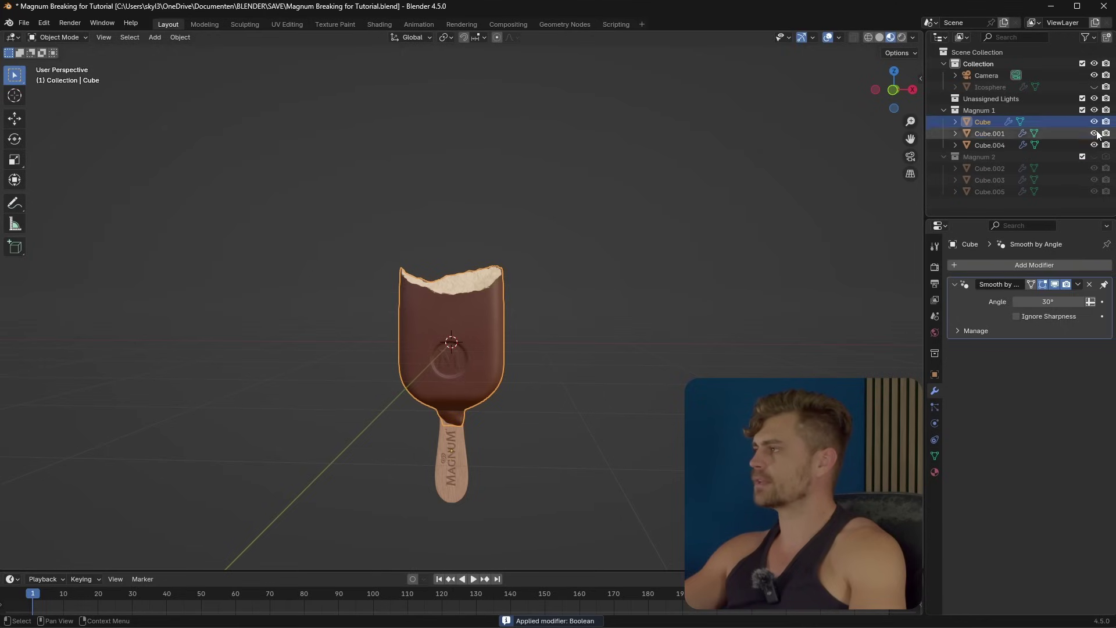
Hide the Magnum 1 collection from the viewport and renders, and show Magnum 2 in the viewport
{"action": "left_click", "coordinate": [1095, 110]}
{"action": "left_click", "coordinate": [1106, 110]}
{"action": "left_click", "coordinate": [1095, 157]}
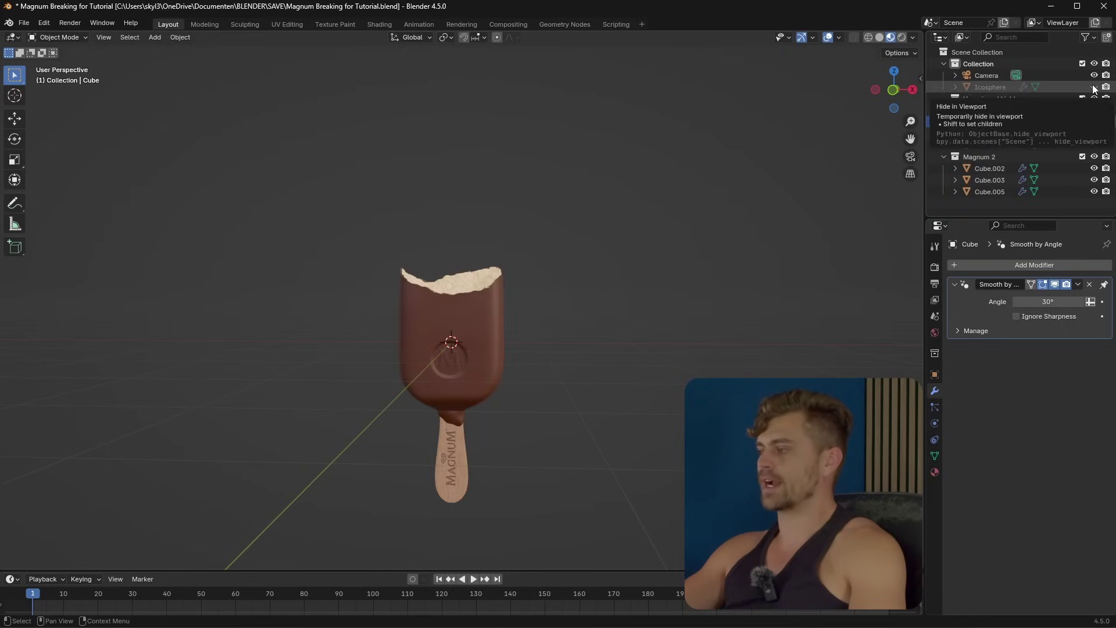
Set the Magnum 2 shell's Boolean to Intersect, and apply its Subdivision and Boolean modifiers
{"action": "left_click", "coordinate": [494, 340]}
{"action": "scroll", "coordinate": [578, 342], "scroll_direction": "up", "scroll_amount": 2}
{"action": "middle_click_drag", "start_coordinate": [578, 341], "coordinate": [535, 341]}
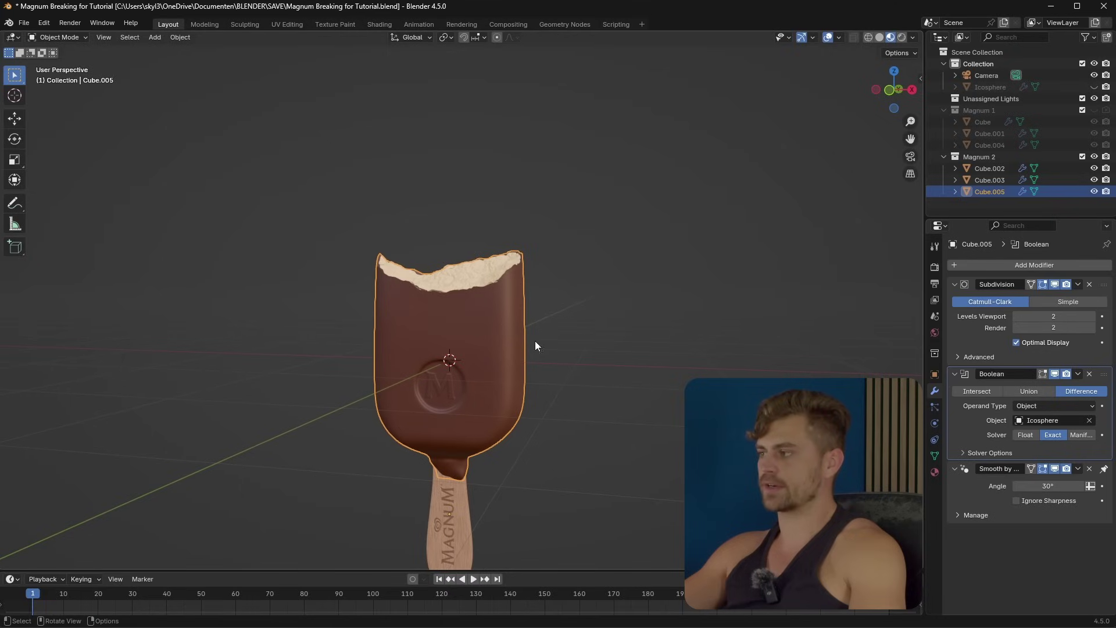
{"action": "left_click", "coordinate": [979, 391]}
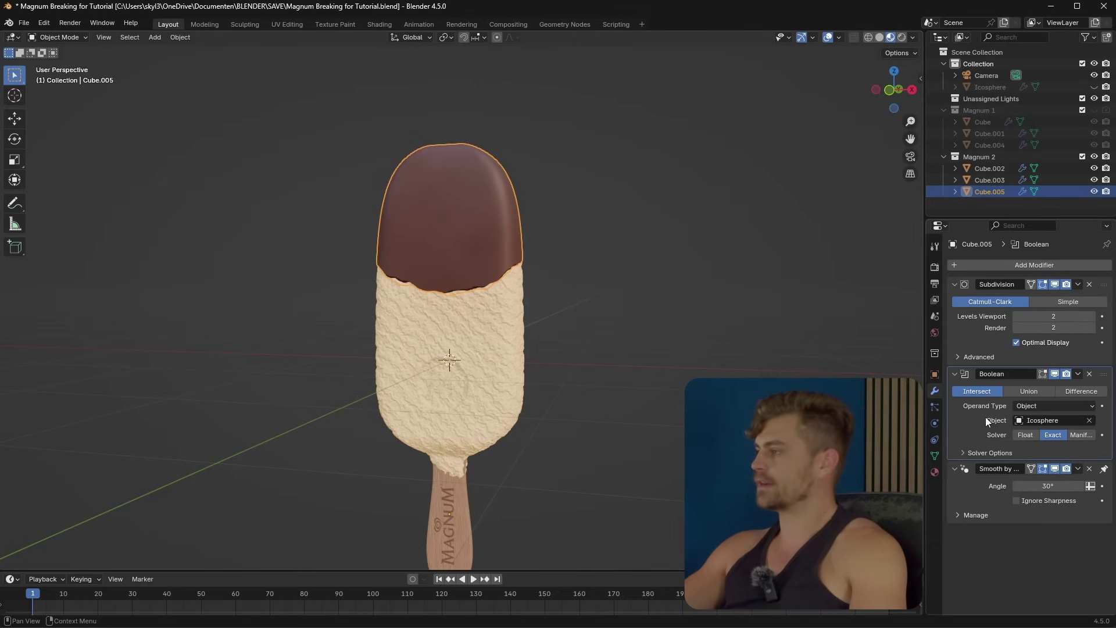
{"action": "key", "text": "ctrl+a"}
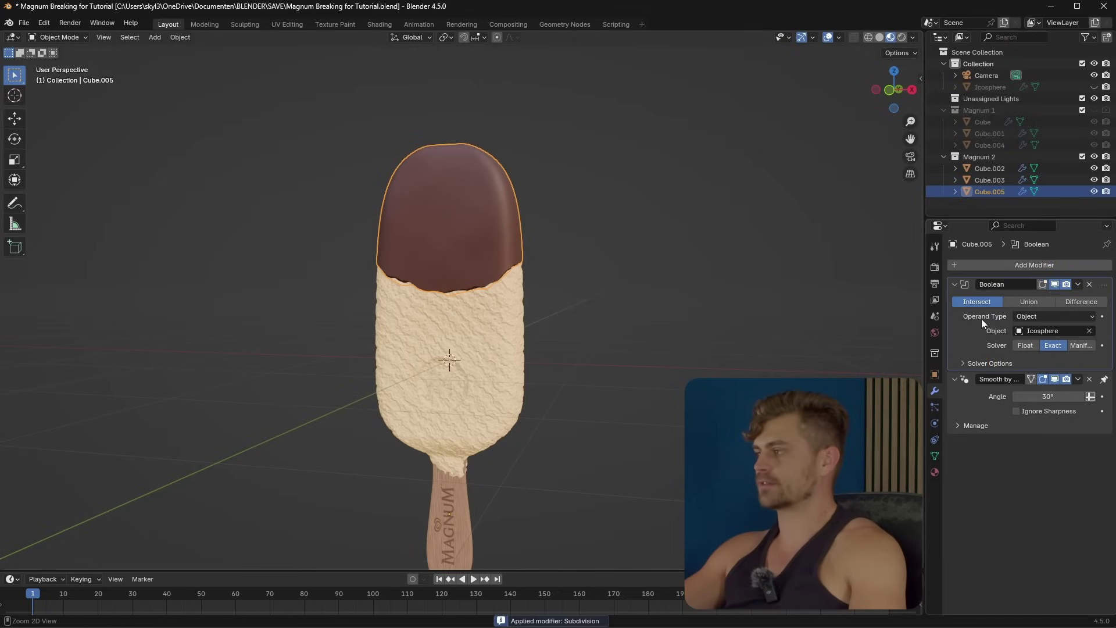
{"action": "key", "text": "ctrl+a"}
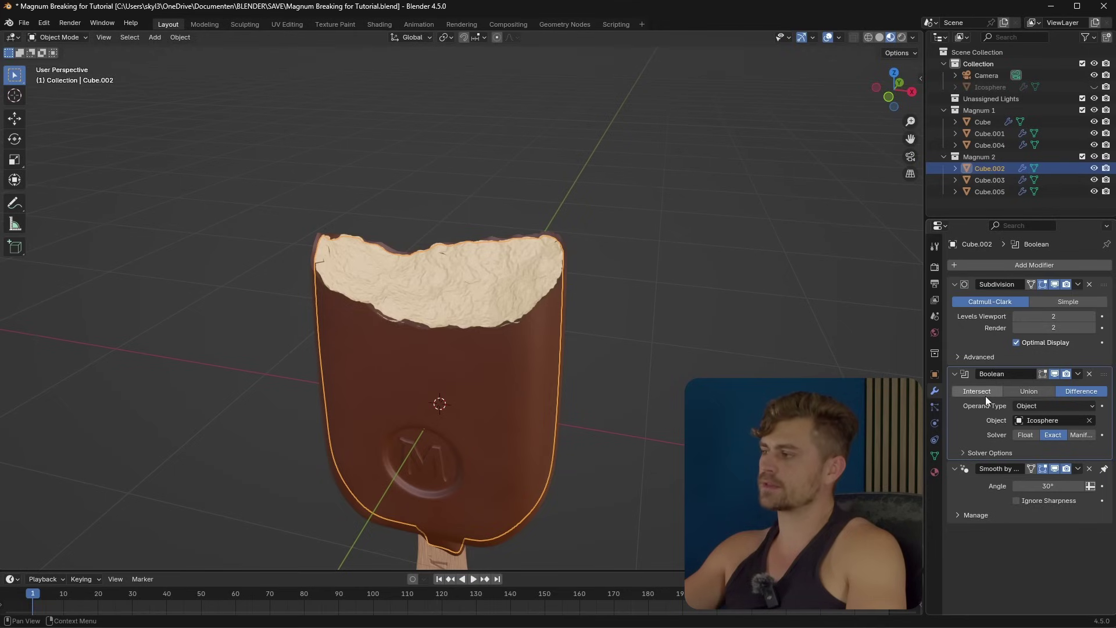
Set the Boolean on the Magnum 2 ice cream core to Intersect, and apply its Subdivision and Boolean modifiers
{"action": "left_click", "coordinate": [985, 393]}
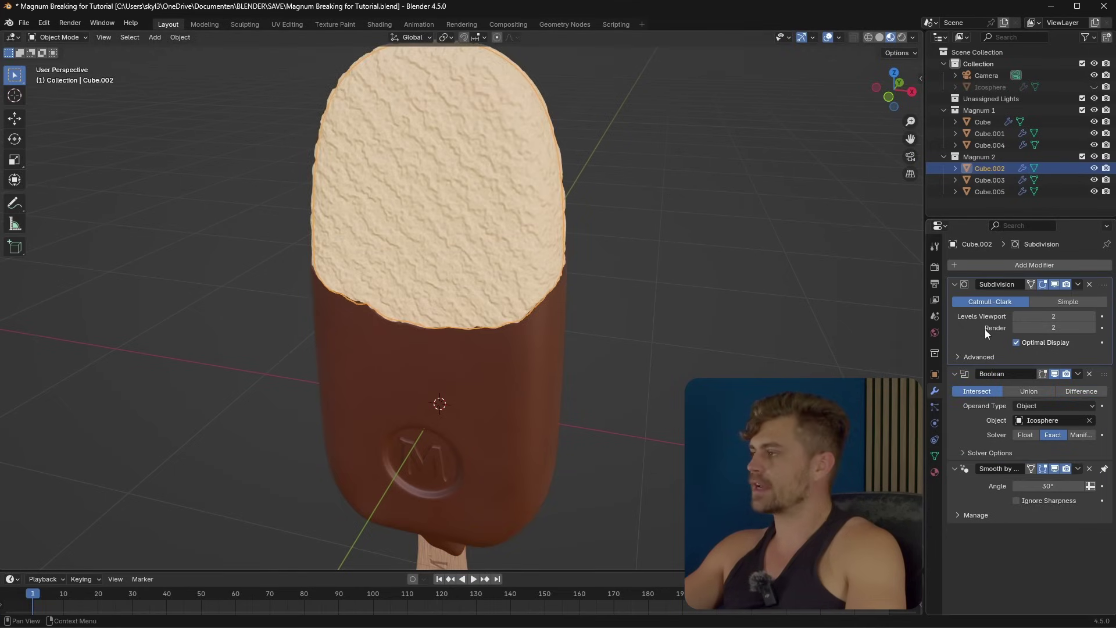
{"action": "key", "text": "ctrl+a"}
{"action": "key", "text": "ctrl+a"}
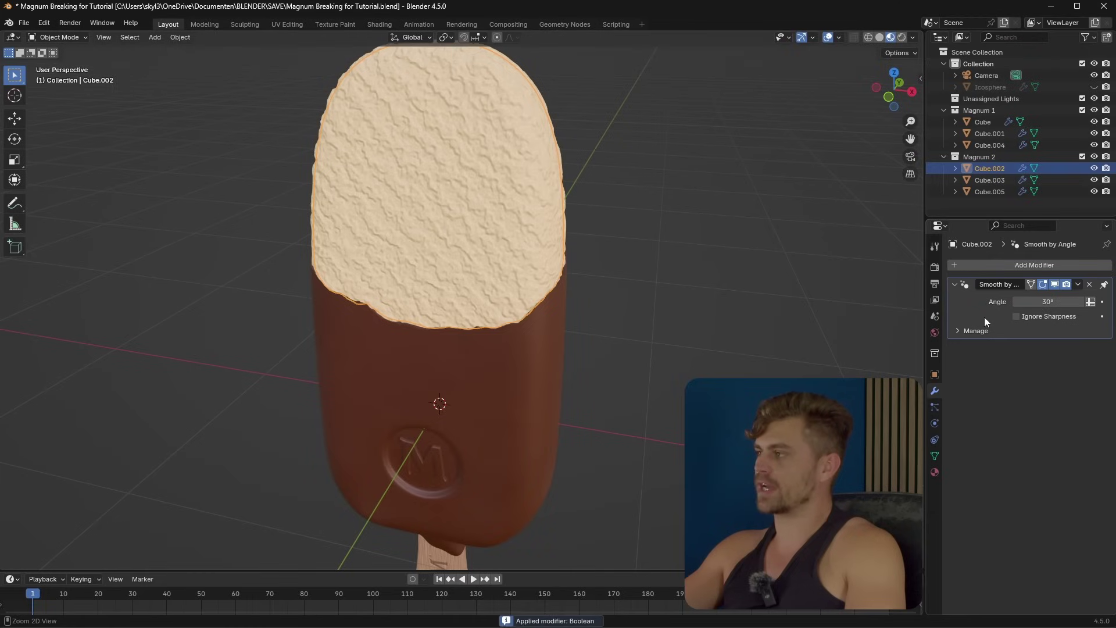
Select the upper shell piece and show the Magnum 1 collection in the viewport again
{"action": "left_click", "coordinate": [991, 190]}
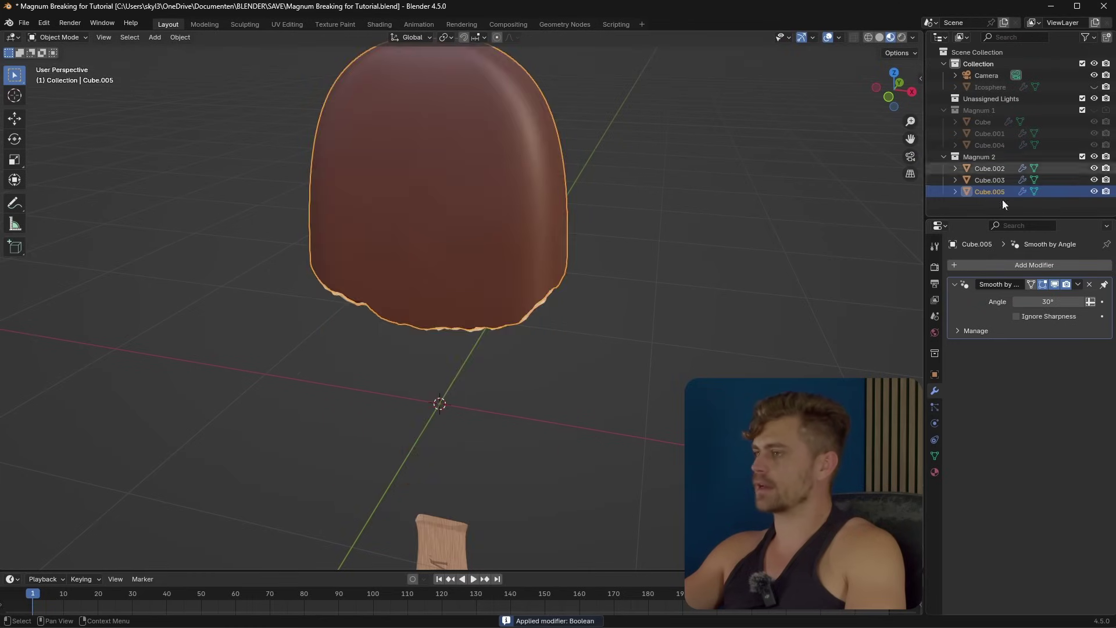
{"action": "middle_click_drag", "start_coordinate": [644, 325], "coordinate": [670, 341]}
{"action": "left_click", "coordinate": [1094, 110]}
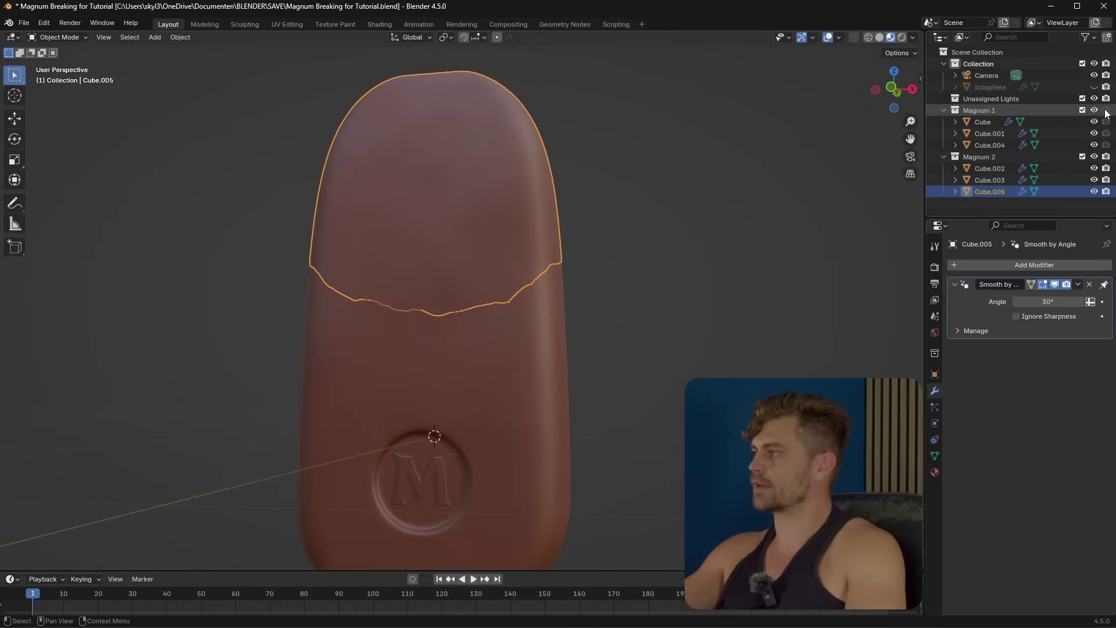
Toggle the Magnum 2 collection's visibility and examine the seam between the two chocolate pieces
{"action": "left_click", "coordinate": [1094, 156]}
{"action": "middle_click_drag", "start_coordinate": [669, 326], "coordinate": [686, 216]}
{"action": "left_click", "coordinate": [1094, 156]}
{"action": "scroll", "coordinate": [573, 295], "scroll_direction": "down", "scroll_amount": 3}
{"action": "left_click", "coordinate": [567, 303]}
{"action": "middle_click_drag", "start_coordinate": [548, 327], "coordinate": [583, 334]}
{"action": "scroll", "coordinate": [584, 338], "scroll_direction": "up", "scroll_amount": 6}
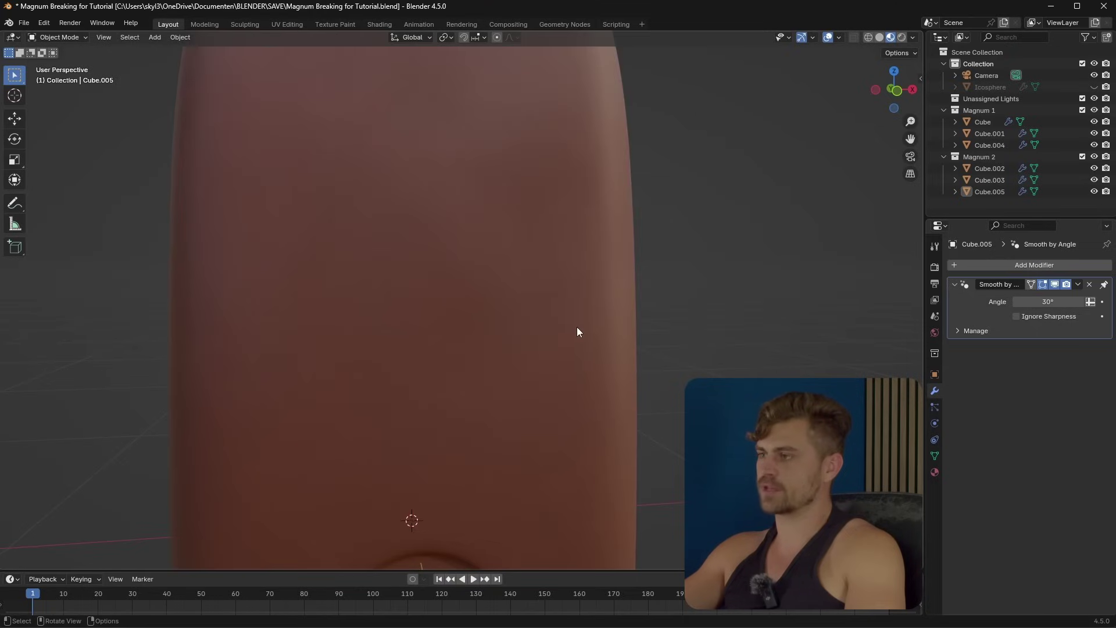
{"action": "scroll", "coordinate": [483, 190], "scroll_direction": "down", "scroll_amount": 5}
Add a Plain Axes empty at the upper piece and move it along Y to sit inside that piece
{"action": "left_click", "coordinate": [485, 212]}
{"action": "middle_click_drag", "start_coordinate": [485, 211], "coordinate": [431, 315], "text": "shift"}
{"action": "scroll", "coordinate": [490, 280], "scroll_direction": "down", "scroll_amount": 3}
{"action": "scroll", "coordinate": [431, 315], "scroll_direction": "up", "scroll_amount": 4}
{"action": "key", "text": "shift+a"}
{"action": "mouse_move", "coordinate": [430, 316]}
{"action": "mouse_move", "coordinate": [409, 440]}
{"action": "left_click", "coordinate": [480, 444]}
{"action": "key", "text": "g"}
{"action": "middle_click_drag", "start_coordinate": [457, 339], "coordinate": [529, 320]}
{"action": "key", "text": "y"}
{"action": "left_click", "coordinate": [458, 340]}
{"action": "scroll", "coordinate": [458, 341], "scroll_direction": "up", "scroll_amount": 1}
Parent the upper shell and core pieces to the empty with Object (Keep Transform)
{"action": "left_click", "coordinate": [516, 240]}
{"action": "left_click", "coordinate": [509, 240]}
{"action": "left_click", "coordinate": [504, 241], "text": "shift"}
{"action": "left_click", "coordinate": [479, 191], "text": "shift"}
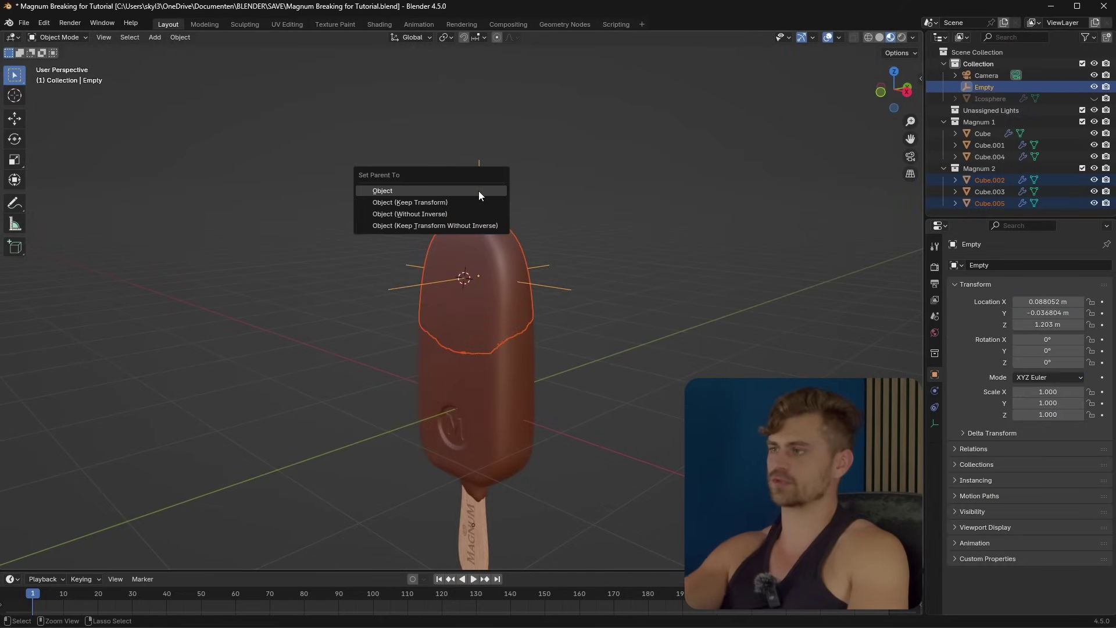
{"action": "left_click", "coordinate": [462, 203]}
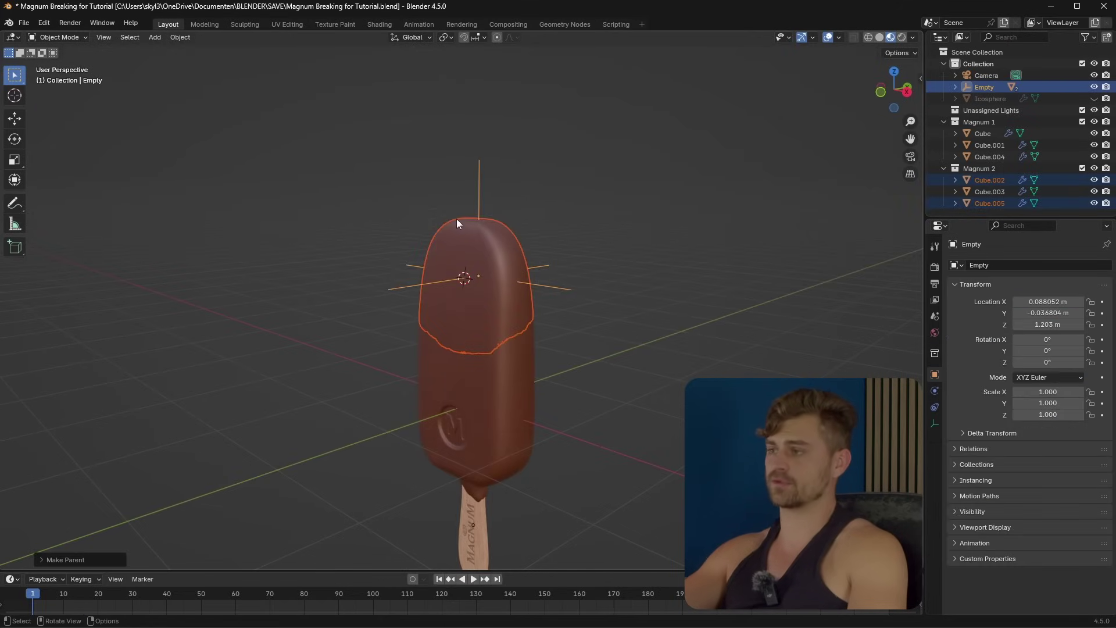
Try moving the upper empty to check that its parented pieces follow
{"action": "left_click", "coordinate": [476, 177]}
{"action": "key", "text": "g"}
{"action": "right_click", "coordinate": [529, 355]}
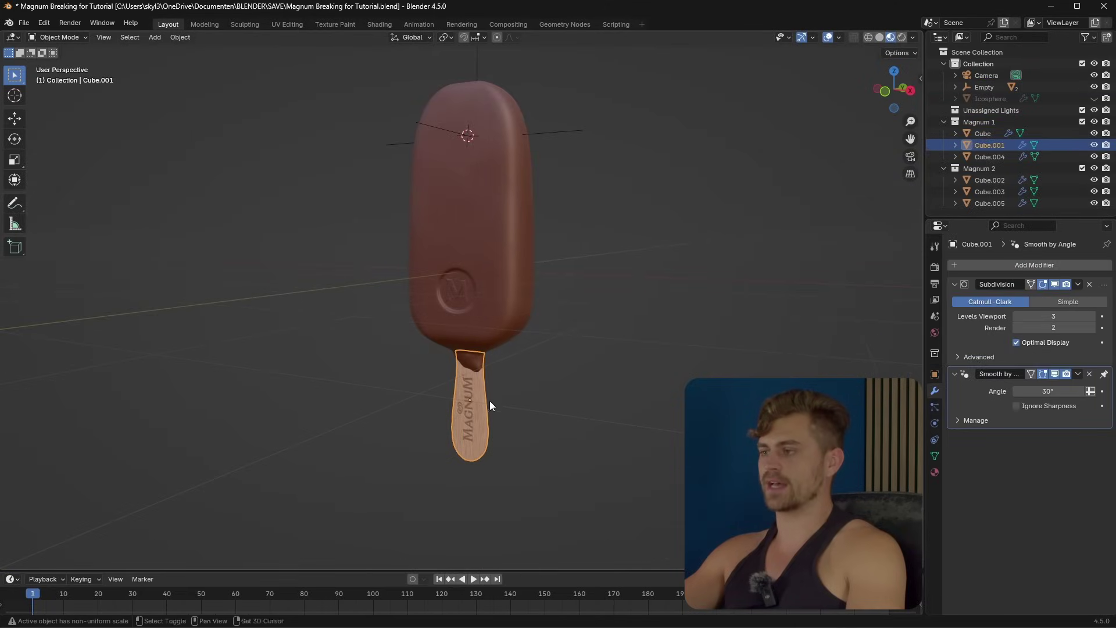
Snap the 3D cursor to the stick and add a Plain Axes empty there
{"action": "key", "text": "shift+s"}
{"action": "left_click", "coordinate": [489, 471]}
{"action": "key", "text": "shift+a"}
{"action": "mouse_move", "coordinate": [487, 454]}
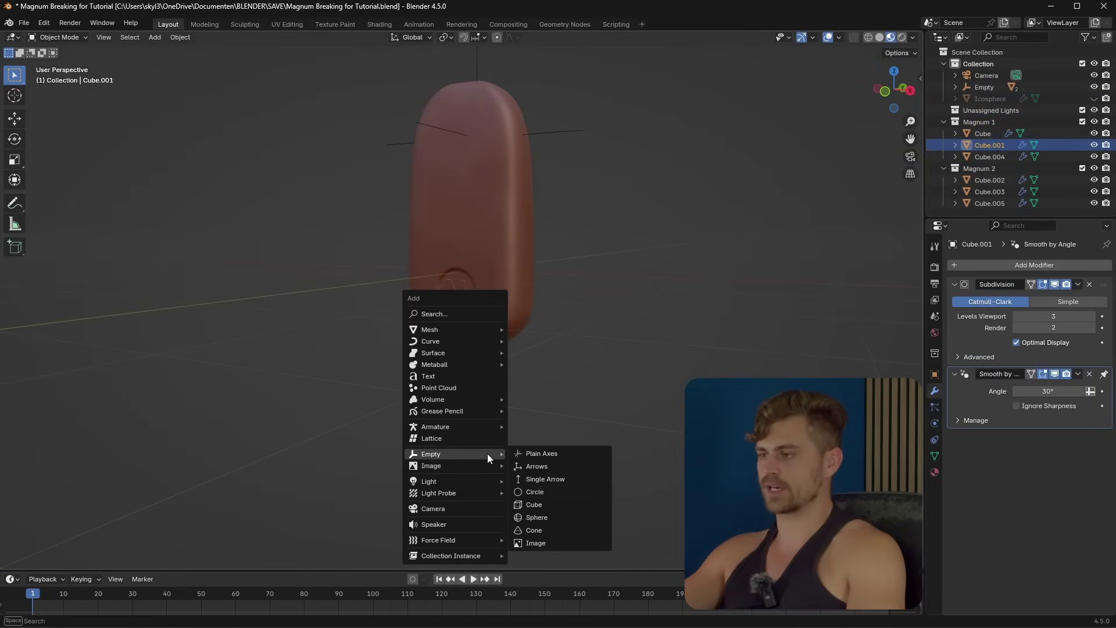
{"action": "left_click", "coordinate": [568, 460]}
Scale the new empty to about 1.447 and move it along Z to about -0.058 m, inside the lower piece
{"action": "key", "text": "s"}
{"action": "left_click", "coordinate": [581, 423]}
{"action": "key", "text": "g"}
{"action": "key", "text": "z"}
{"action": "left_click", "coordinate": [490, 272]}
Parent the lower shell, core and stick to the second empty with Object (Keep Transform)
{"action": "left_click", "coordinate": [481, 267]}
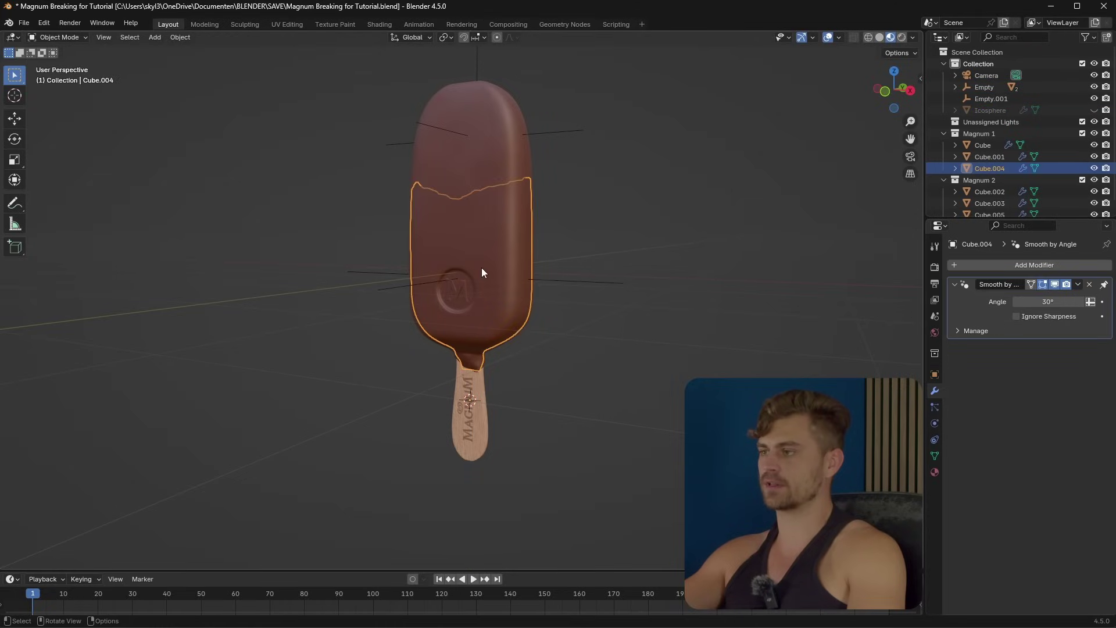
{"action": "left_click", "coordinate": [474, 407], "text": "shift"}
{"action": "left_click", "coordinate": [476, 411], "text": "shift"}
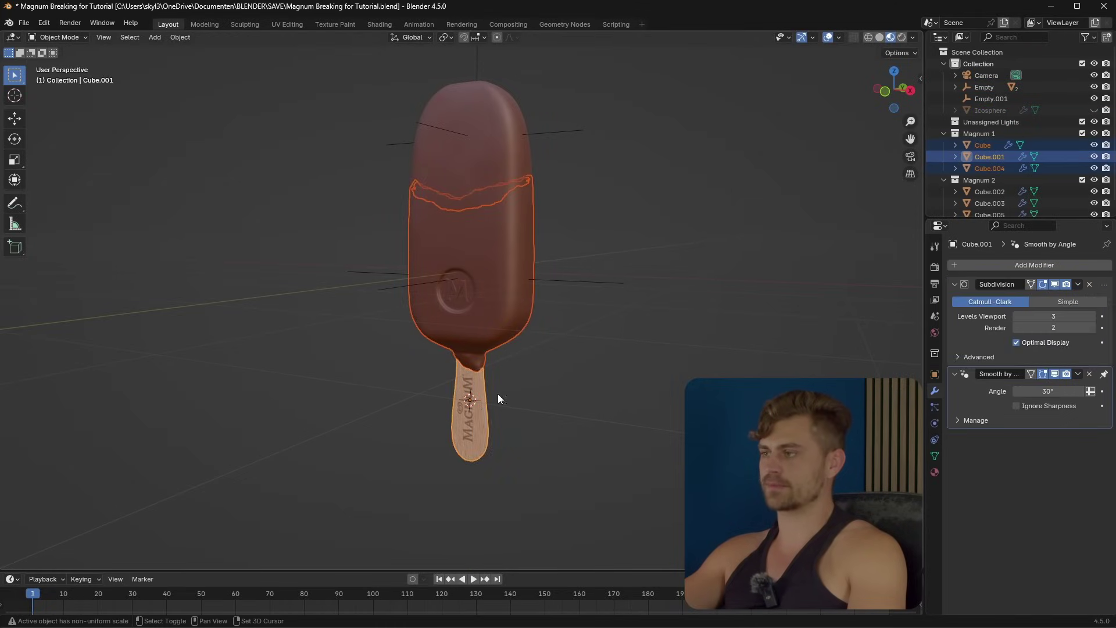
{"action": "left_click", "coordinate": [574, 284], "text": "shift"}
{"action": "key", "text": "ctrl+p"}
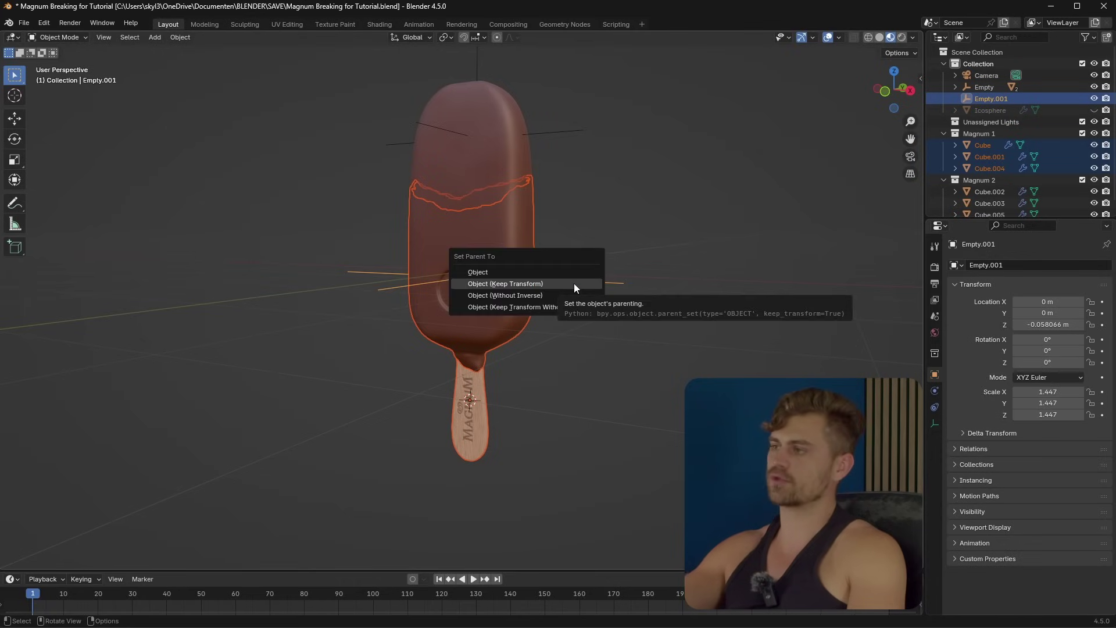
{"action": "left_click", "coordinate": [573, 284]}
Try moving the lower empty away to check that its parented parts follow, and undo the move
{"action": "left_click", "coordinate": [574, 277]}
{"action": "key", "text": "g"}
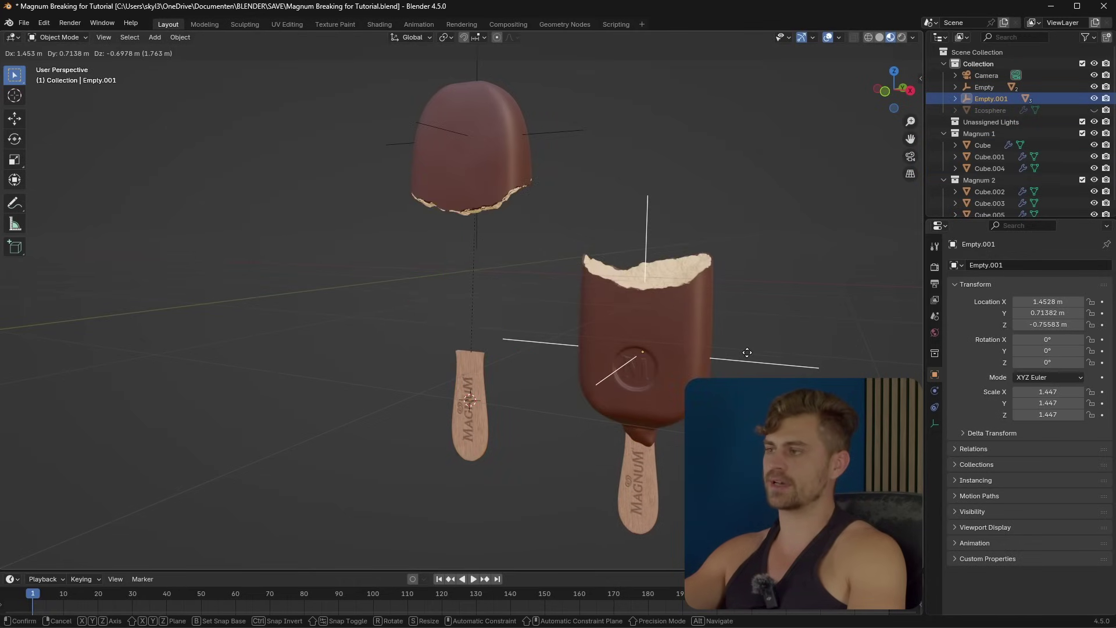
{"action": "left_click", "coordinate": [747, 352]}
{"action": "left_click", "coordinate": [476, 394]}
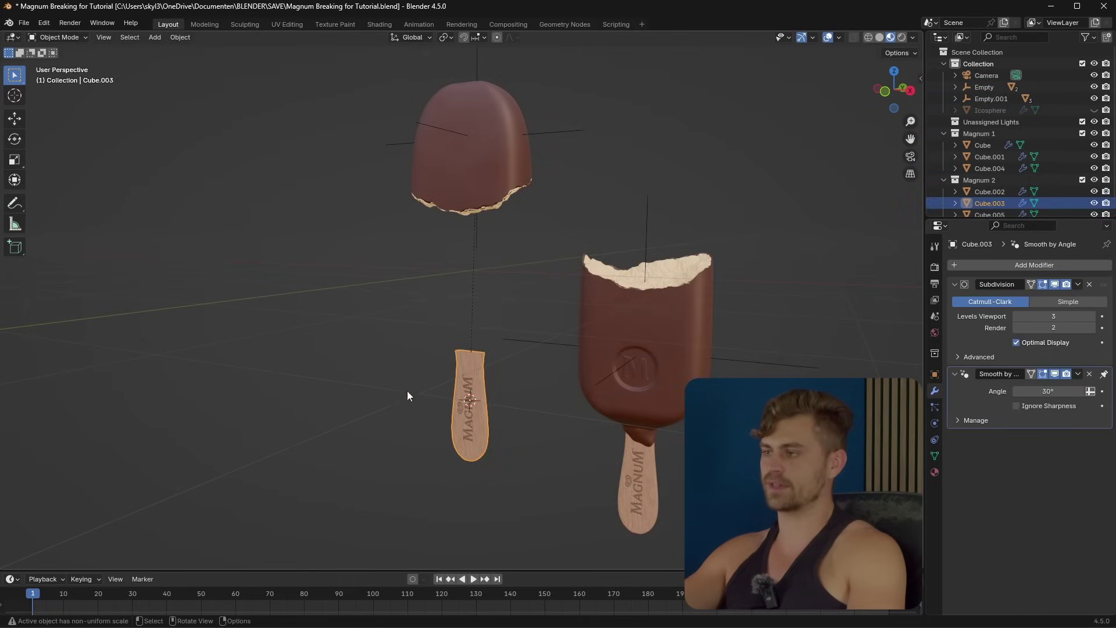
{"action": "key", "text": "ctrl+z"}
{"action": "key", "text": "ctrl+z"}
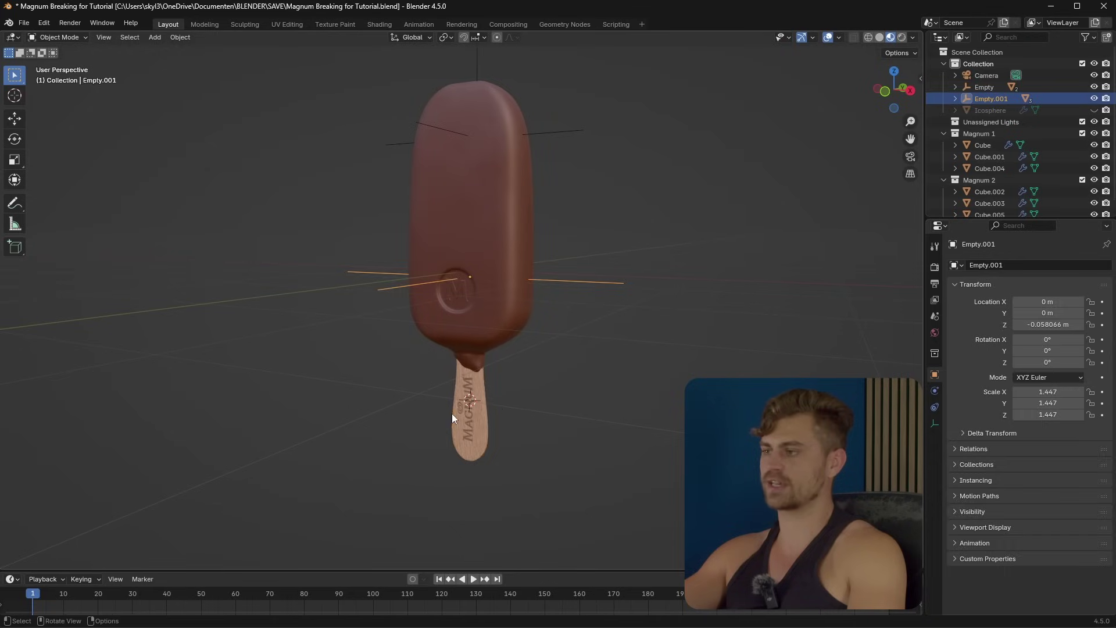
Delete the leftover duplicate stick (Cube.003) from the Magnum 2 collection
{"action": "left_click", "coordinate": [453, 414]}
{"action": "key", "text": "g"}
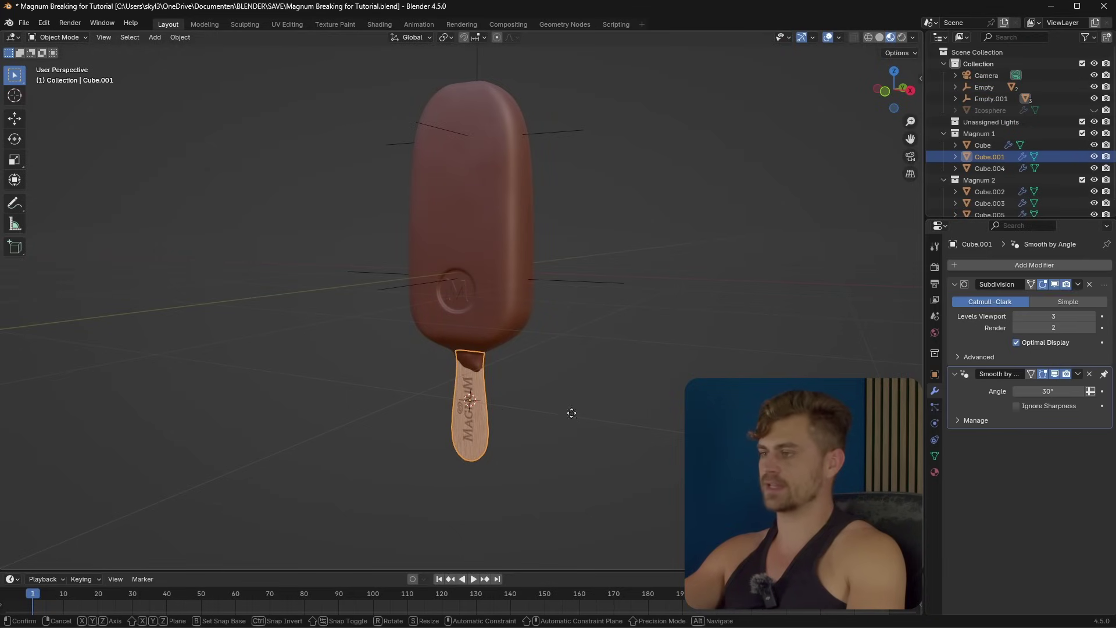
{"action": "left_click", "coordinate": [668, 395]}
{"action": "key", "text": "x"}
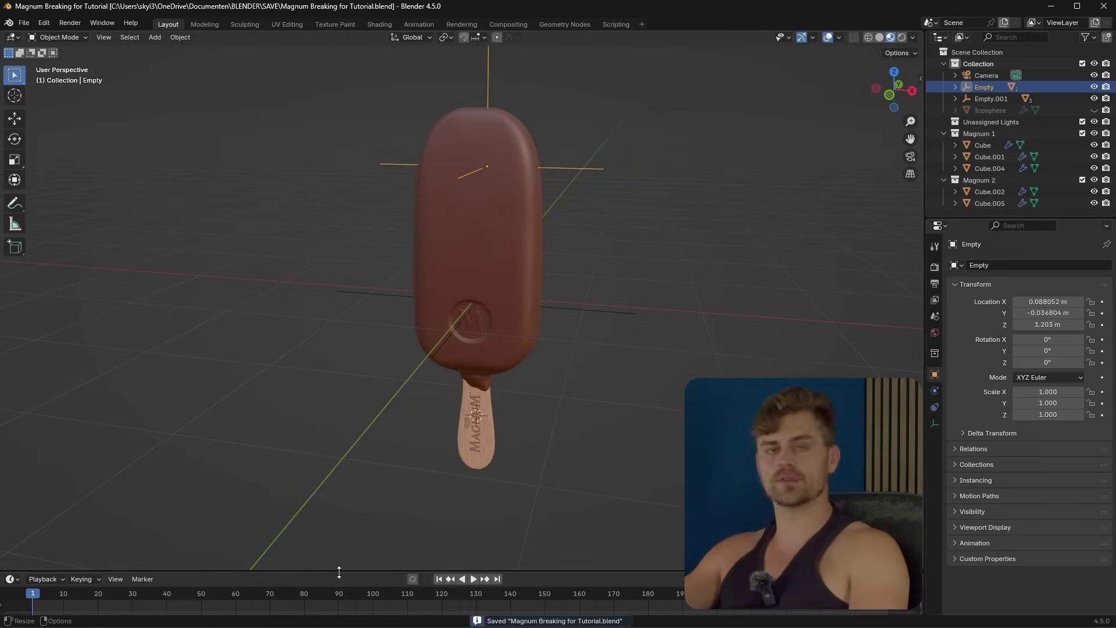
Enlarge the timeline area to make room for animating the pieces
{"action": "left_click_drag", "start_coordinate": [332, 573], "coordinate": [352, 447]}
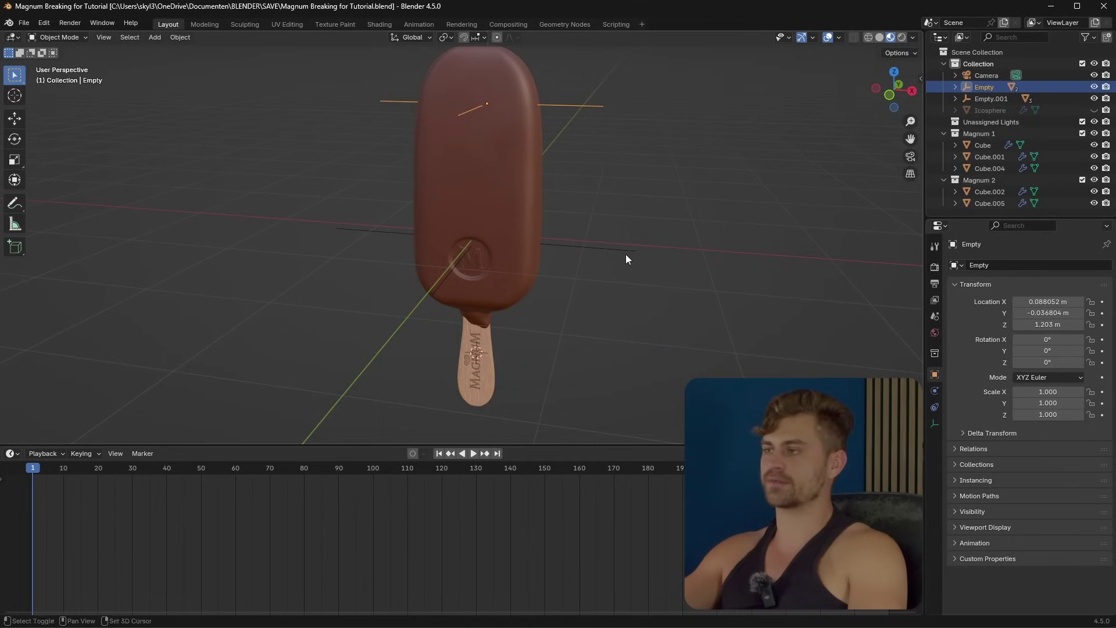
{"action": "middle_click_drag", "start_coordinate": [626, 255], "coordinate": [611, 287]}
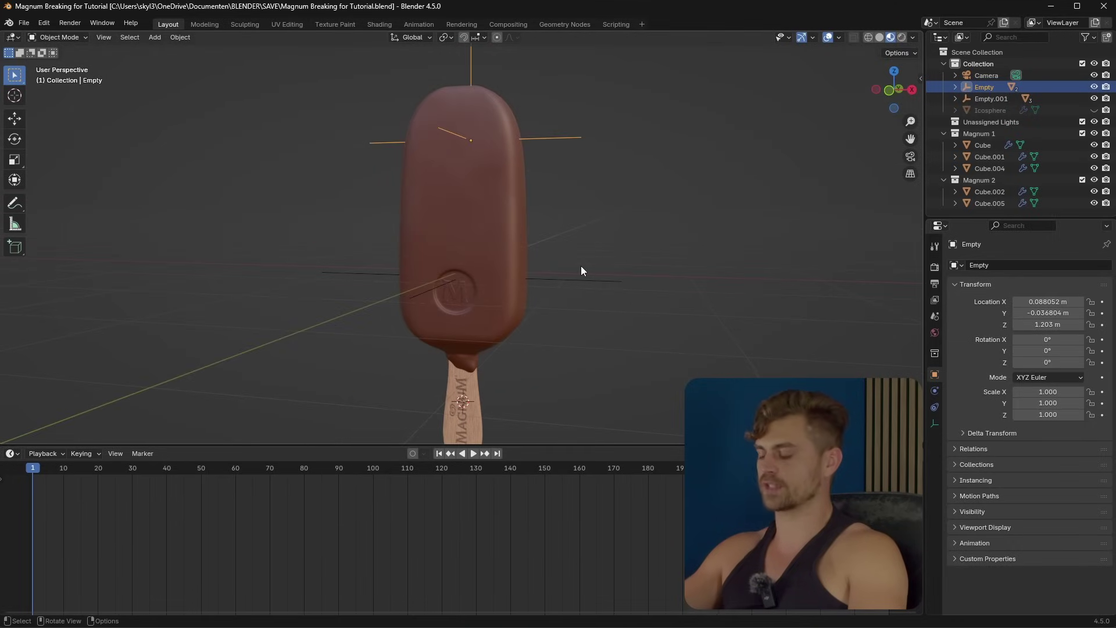
From the front view, select both empties and insert a keyframe for them at frame 1
{"action": "key", "text": "KP_1"}
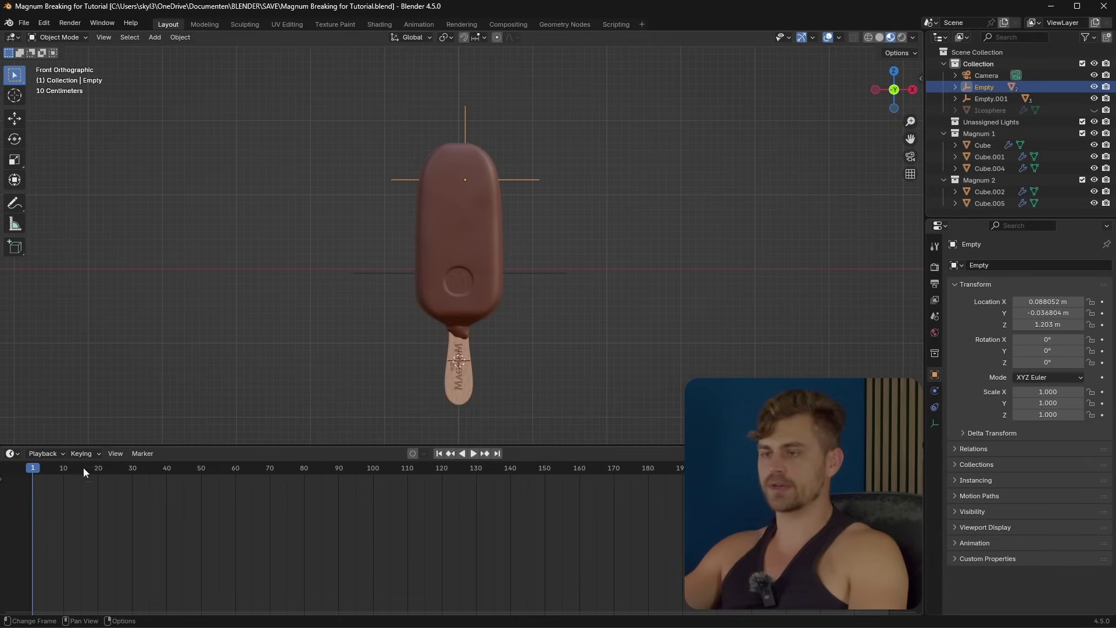
{"action": "left_click", "coordinate": [532, 274], "text": "shift"}
{"action": "key", "text": "i"}
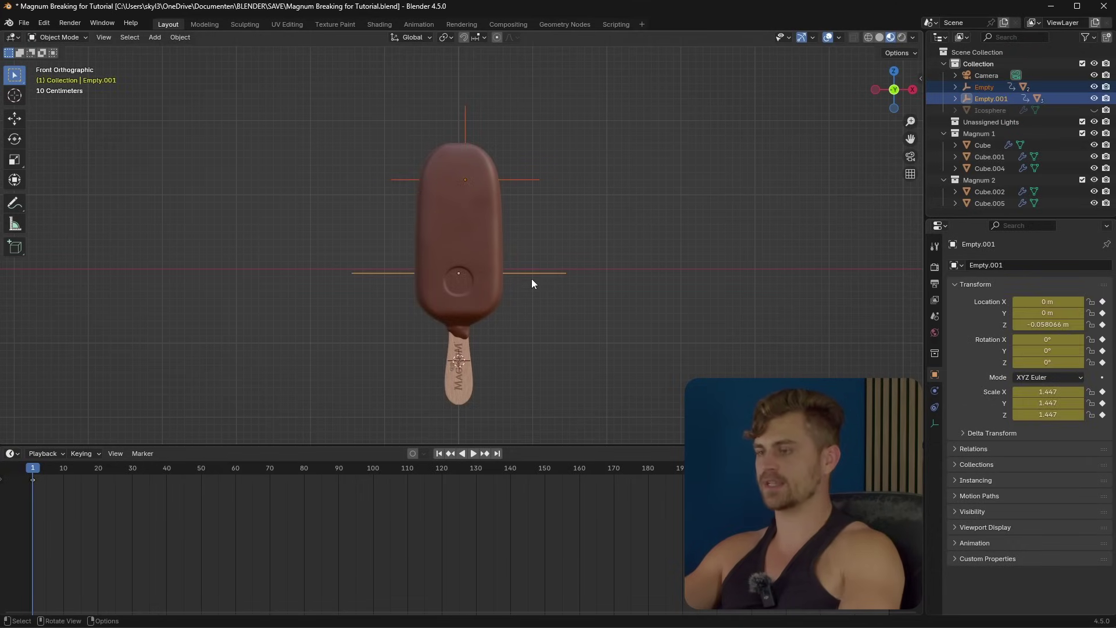
At frame 72, tilt the upper empty about -12.5° in the front view and move it up and away from the lower piece
{"action": "left_click", "coordinate": [395, 286]}
{"action": "left_click", "coordinate": [388, 273]}
{"action": "left_click", "coordinate": [405, 179]}
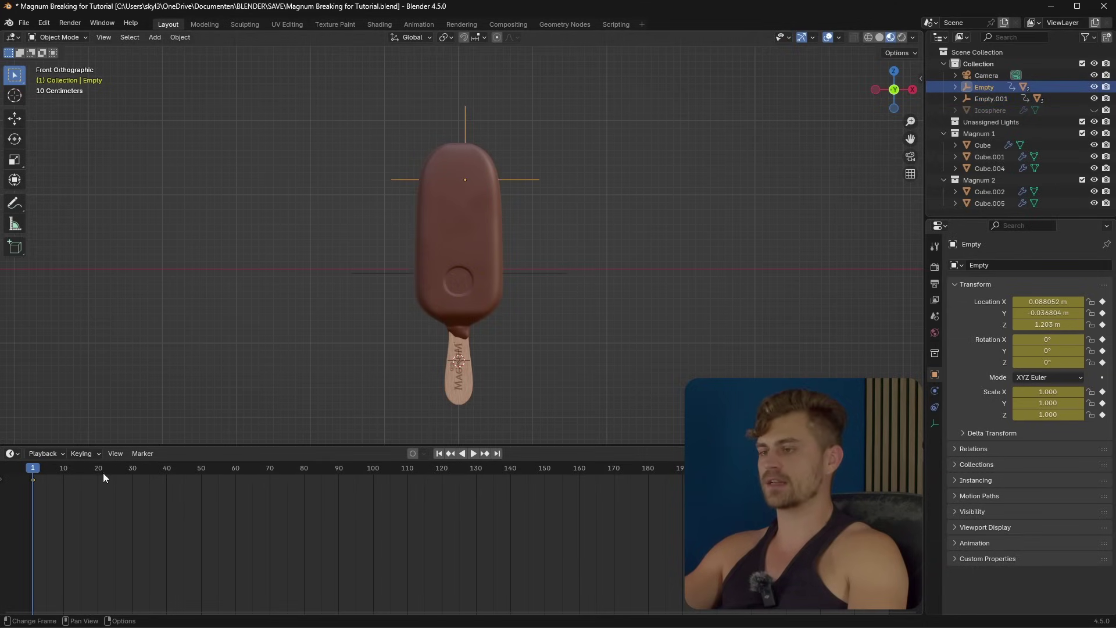
{"action": "left_click_drag", "start_coordinate": [103, 473], "coordinate": [277, 490]}
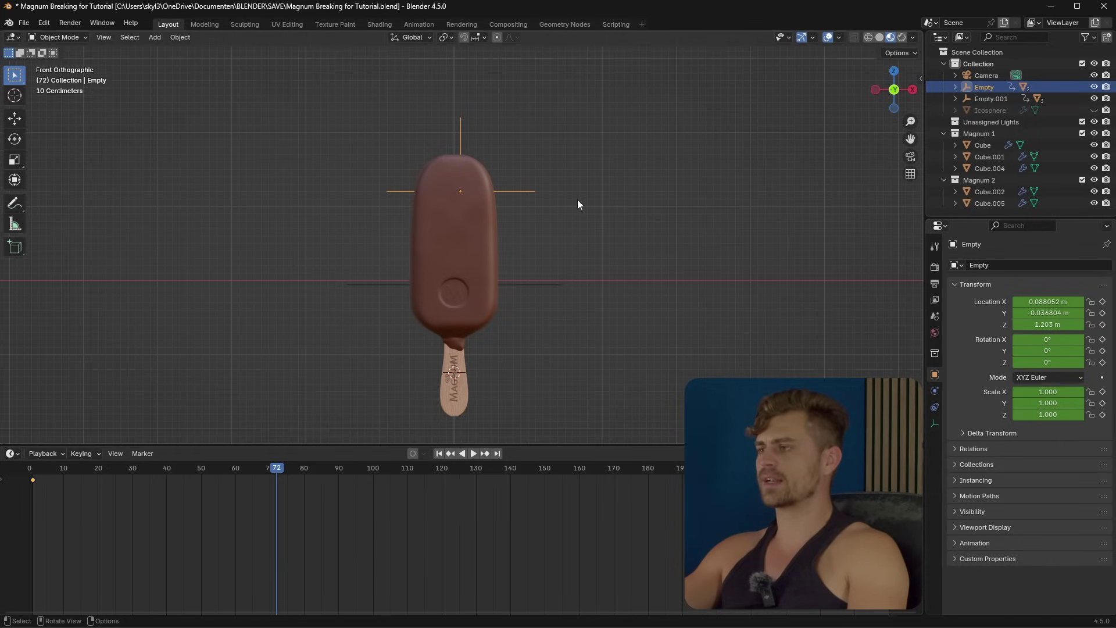
{"action": "middle_click_drag", "start_coordinate": [613, 264], "coordinate": [620, 309], "text": "shift"}
{"action": "key", "text": "r"}
{"action": "left_click", "coordinate": [639, 299]}
{"action": "key", "text": "g"}
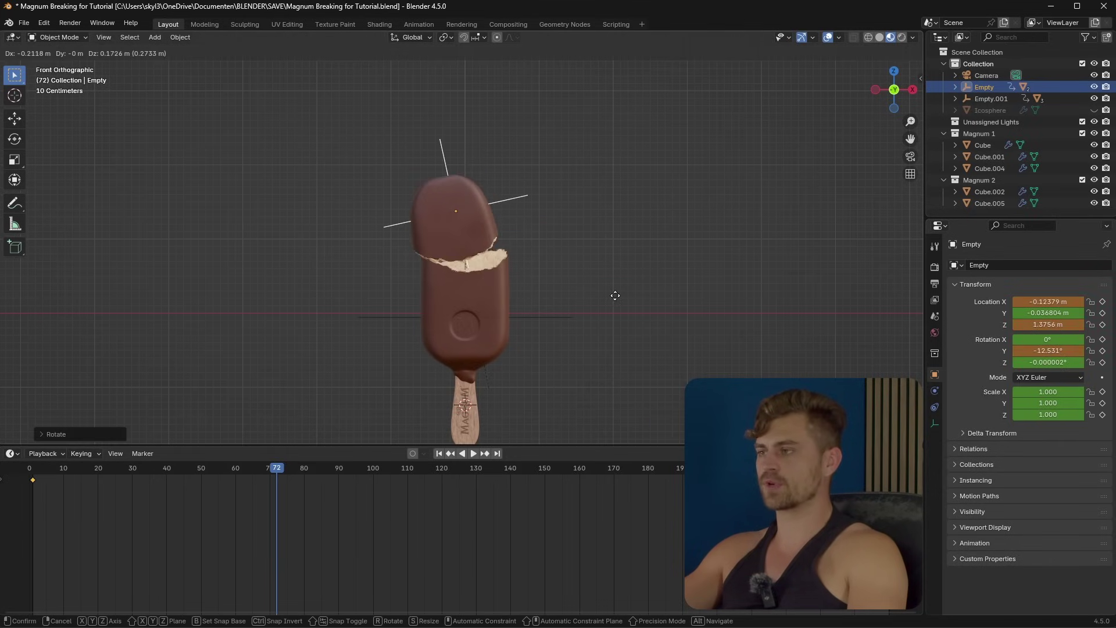
{"action": "left_click", "coordinate": [570, 239]}
Refine the upper empty's pose with a backward X tilt, a small move and a local Z rotation, and keyframe it at frame 72
{"action": "key", "text": "r"}
{"action": "key", "text": "x"}
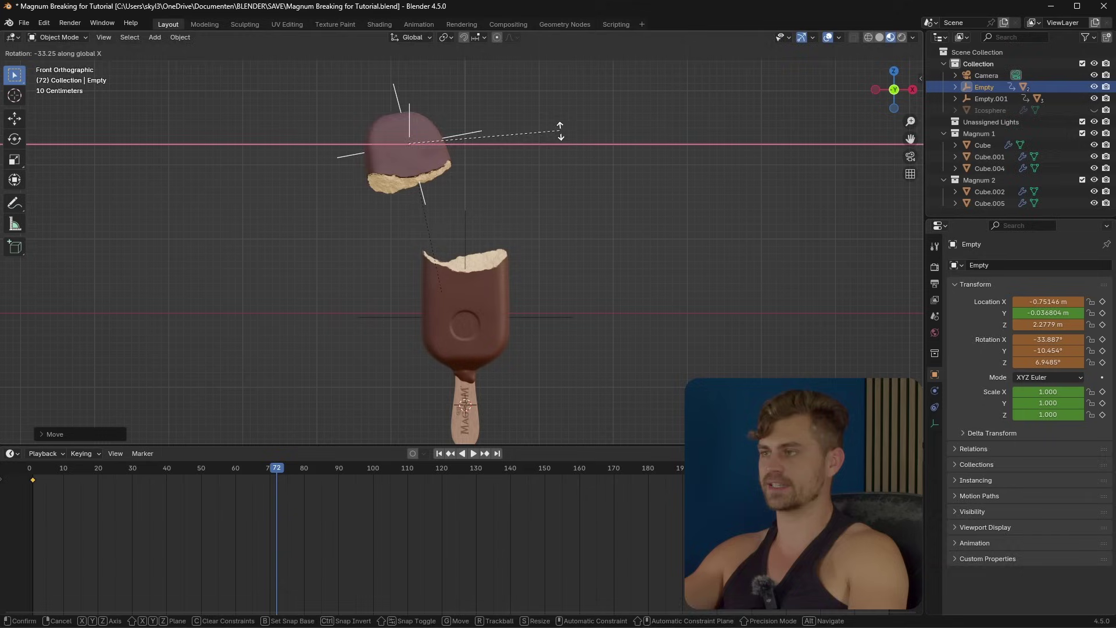
{"action": "left_click", "coordinate": [560, 136]}
{"action": "key", "text": "g"}
{"action": "left_click", "coordinate": [374, 218]}
{"action": "key", "text": "r"}
{"action": "key", "text": "z"}
{"action": "key", "text": "z"}
{"action": "left_click", "coordinate": [470, 231]}
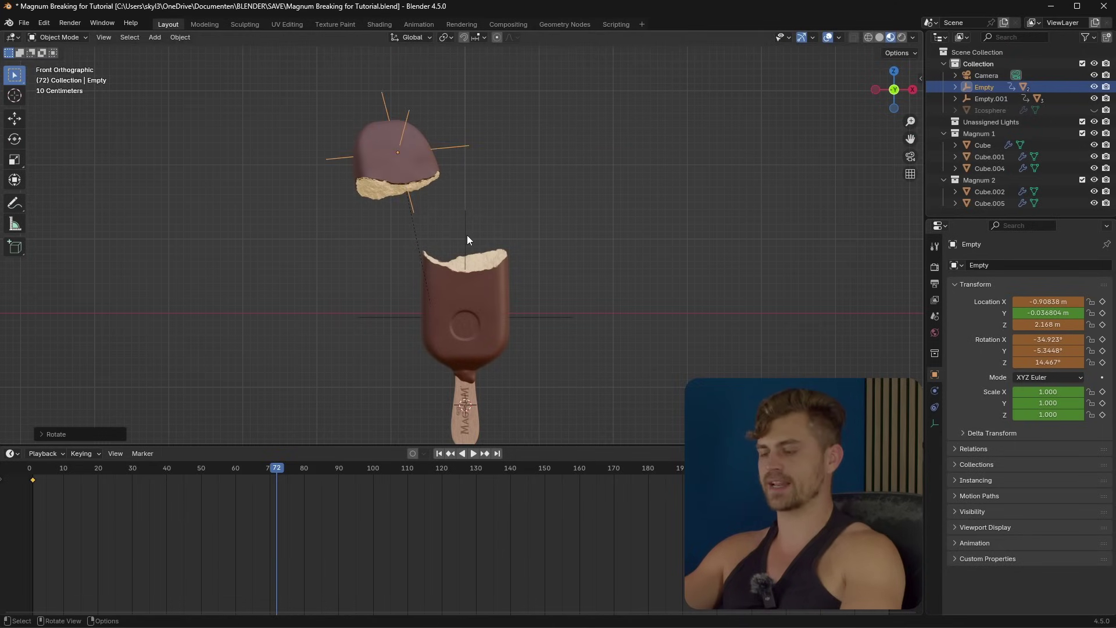
{"action": "key", "text": "i"}
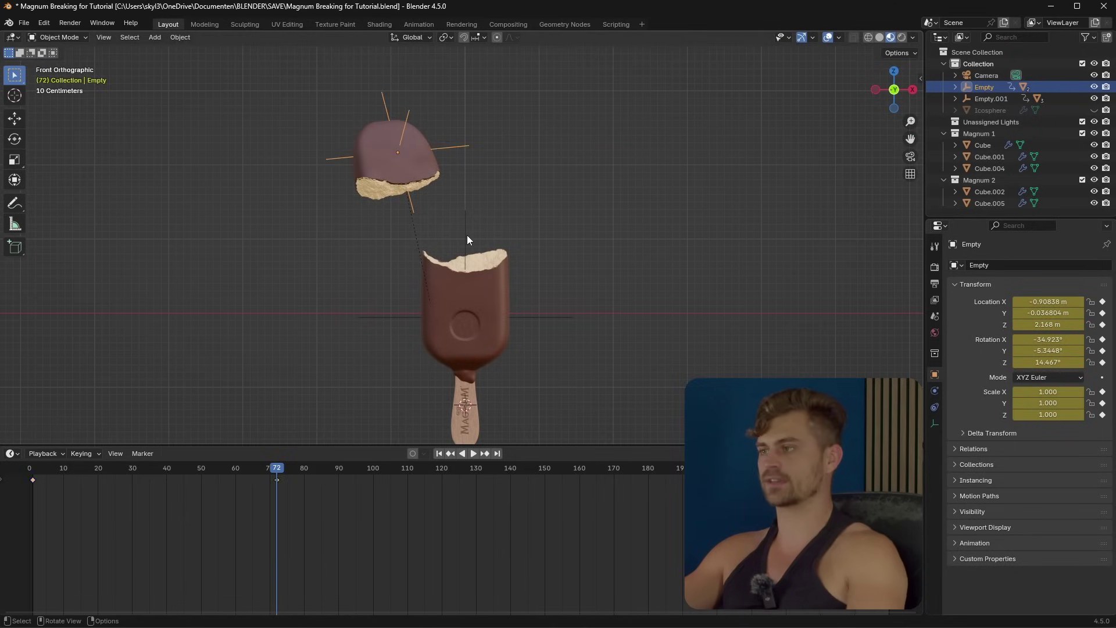
Tilt the lower empty to about 6.4°, 14.5° and 1.4°, shift it to about X 0.44 m, Z -0.2 m, and keyframe it at frame 72
{"action": "left_click", "coordinate": [537, 317]}
{"action": "middle_click_drag", "start_coordinate": [537, 318], "coordinate": [546, 287], "text": "shift"}
{"action": "key", "text": "r"}
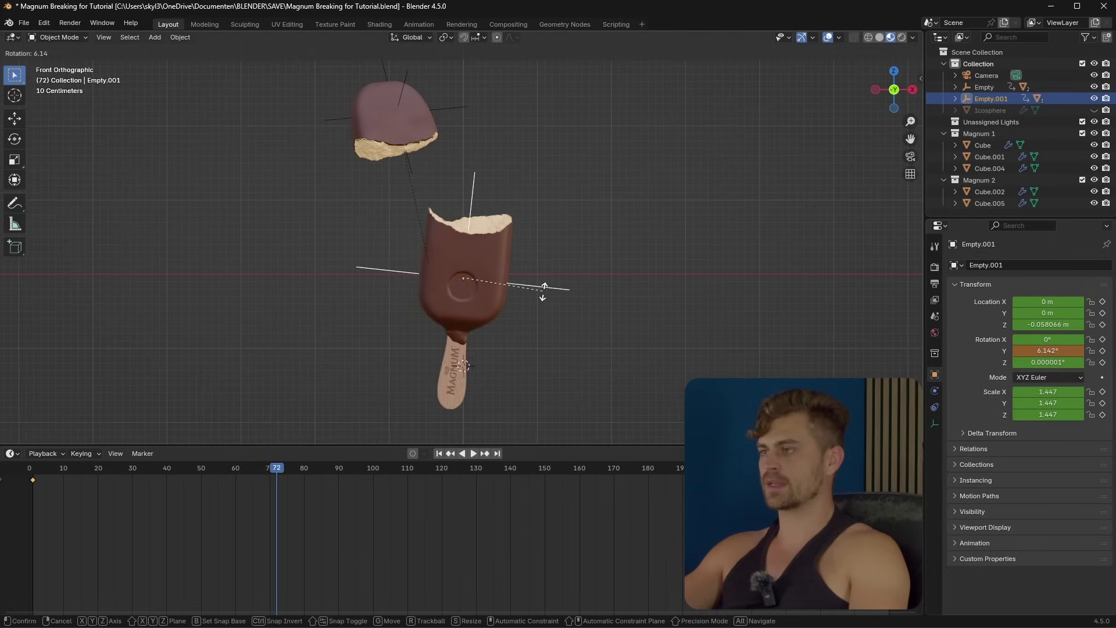
{"action": "left_click", "coordinate": [548, 291]}
{"action": "key", "text": "r"}
{"action": "left_click", "coordinate": [554, 289]}
{"action": "key", "text": "r"}
{"action": "key", "text": "x"}
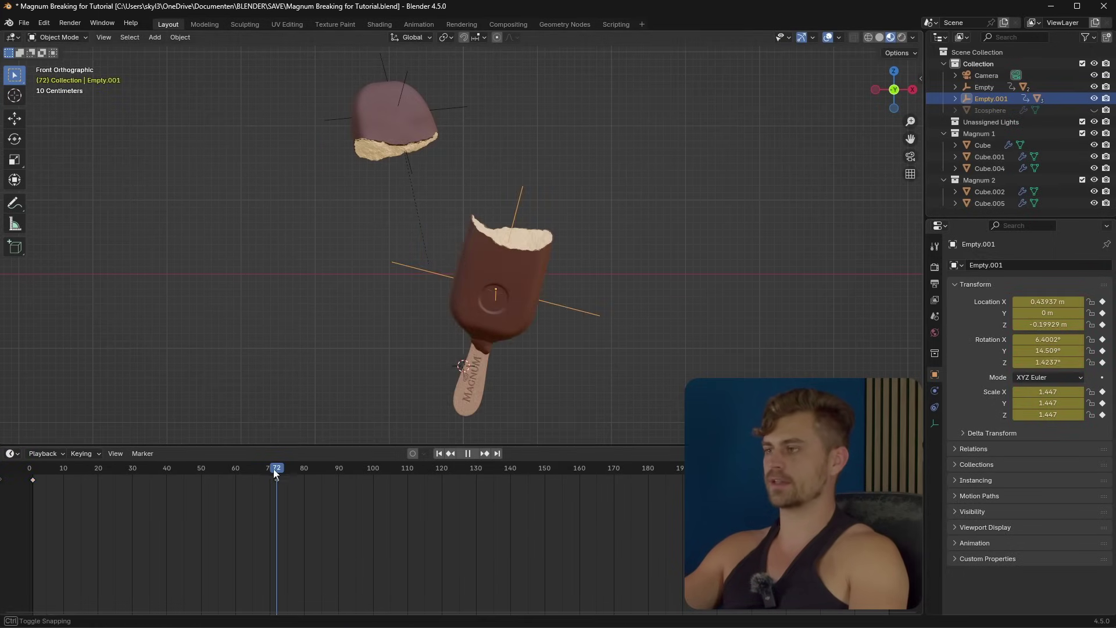
Play the breaking animation from frame 1 to check how the two pieces separate
{"action": "left_click_drag", "start_coordinate": [274, 469], "coordinate": [39, 455]}
{"action": "key", "text": "space"}
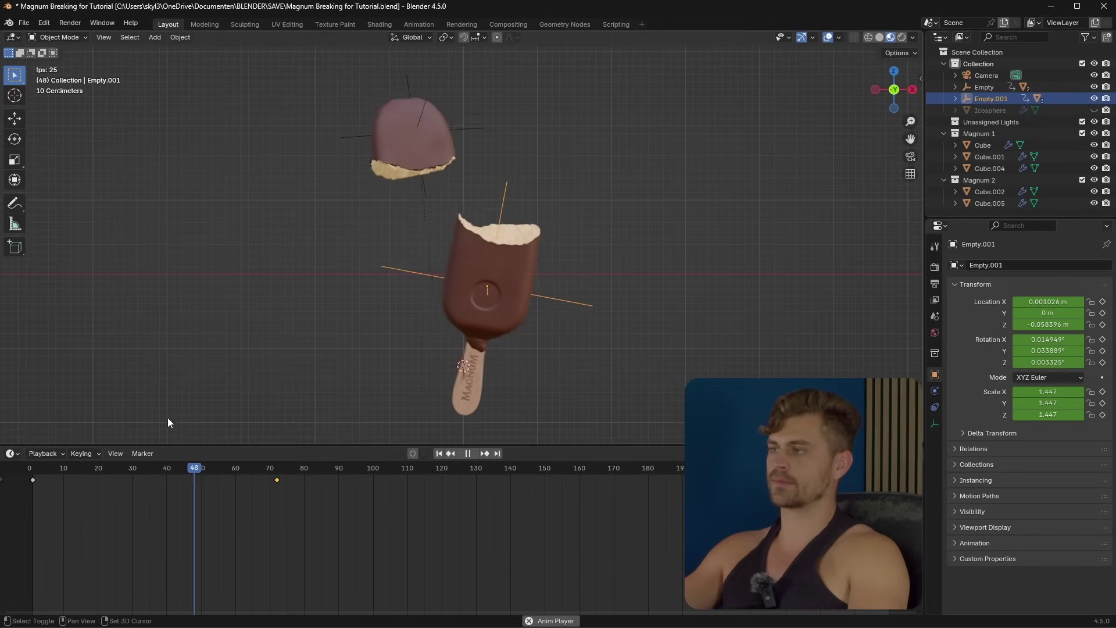
{"action": "key", "text": "space"}
{"action": "left_click", "coordinate": [254, 500]}
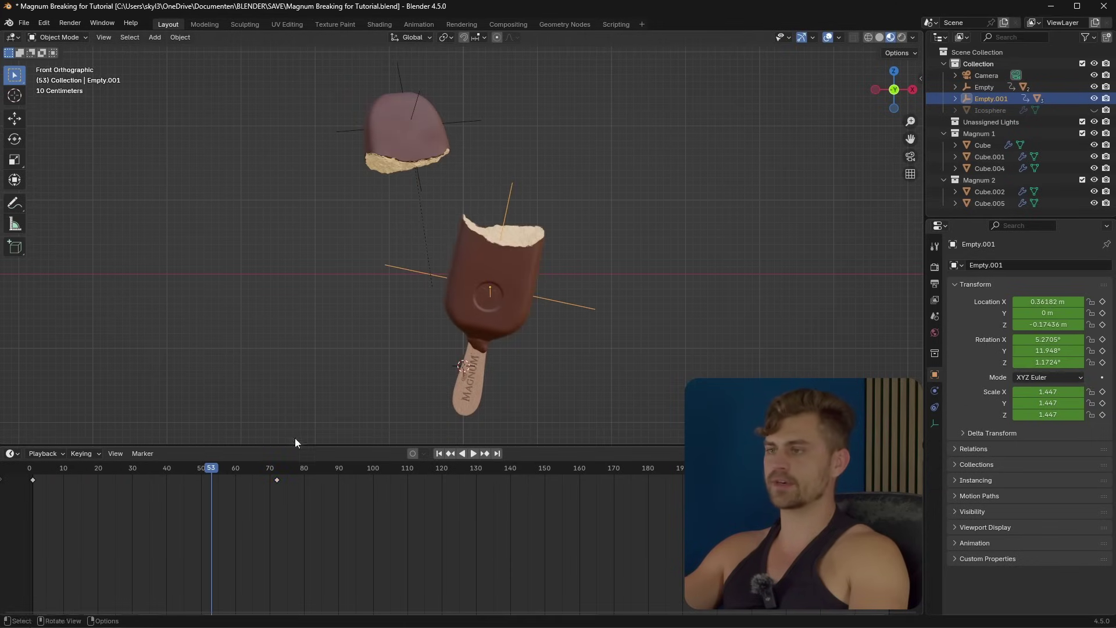
Show Empty.001's individual transform curves in the Graph Editor with all their keyframes selected
{"action": "key", "text": "ctrl+Tab"}
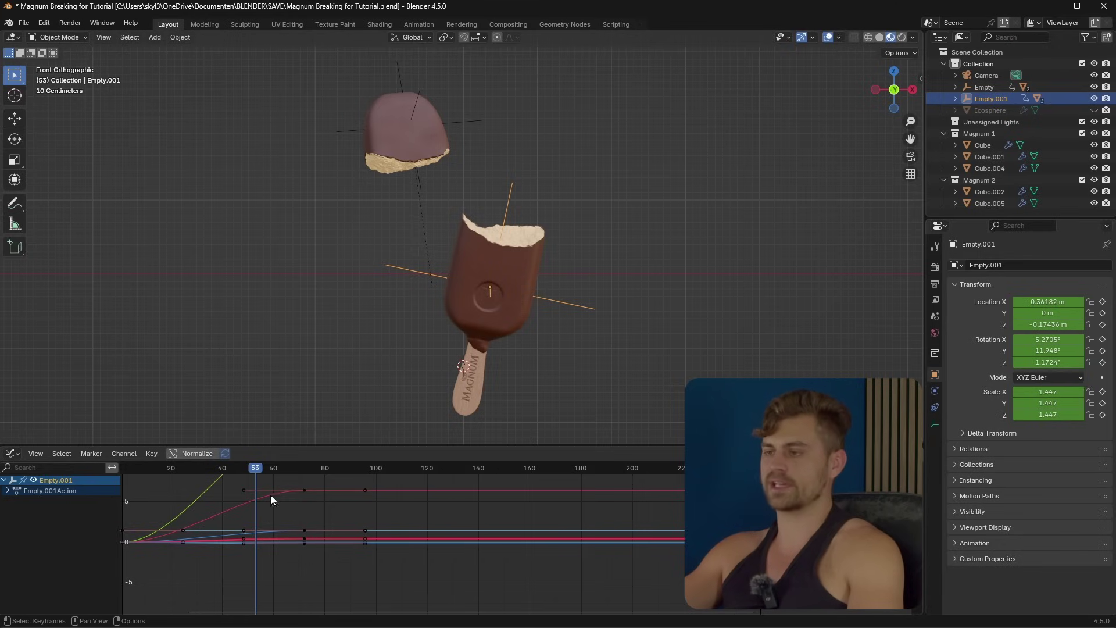
{"action": "middle_click_drag", "start_coordinate": [157, 530], "coordinate": [251, 567]}
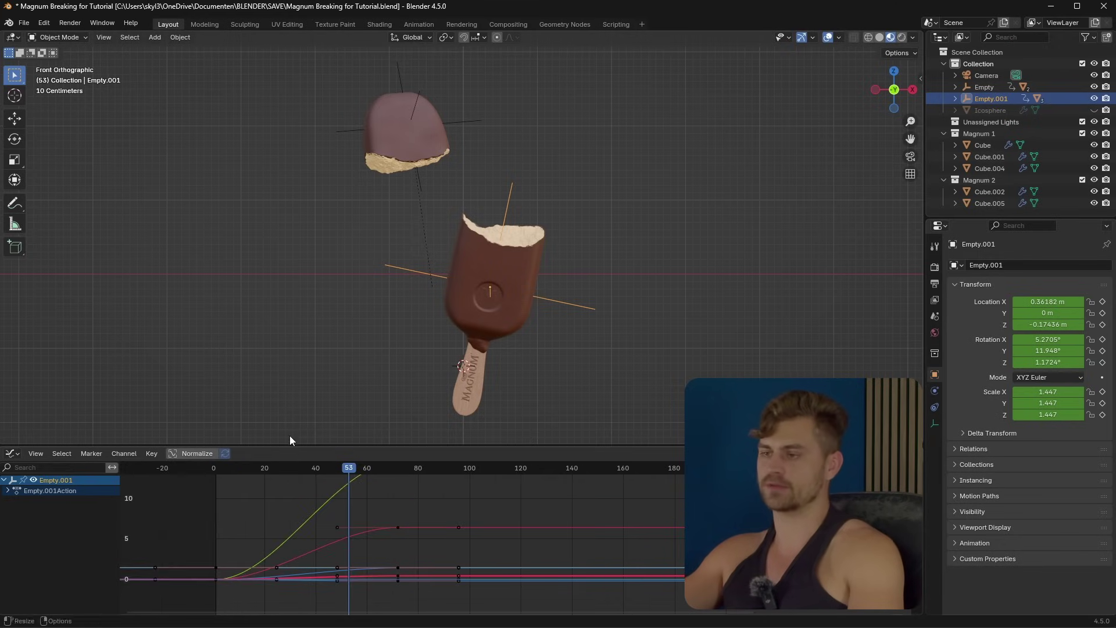
{"action": "left_click", "coordinate": [8, 491]}
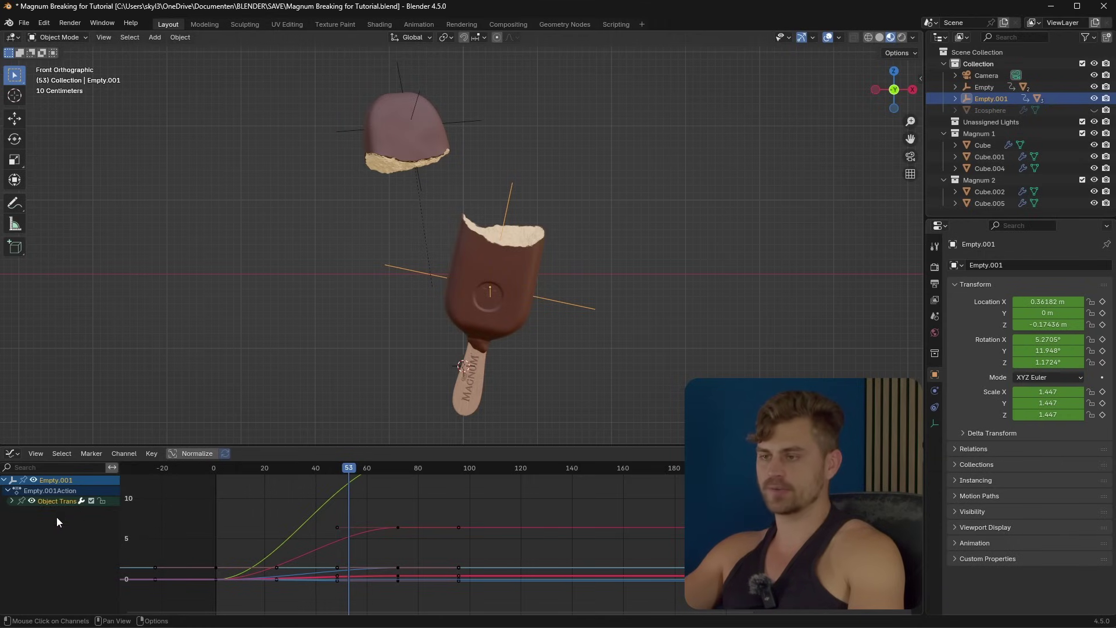
{"action": "left_click", "coordinate": [11, 501]}
{"action": "middle_click_drag", "start_coordinate": [449, 523], "coordinate": [474, 553]}
{"action": "scroll", "coordinate": [474, 551], "scroll_direction": "down", "scroll_amount": 4}
{"action": "key", "text": "a"}
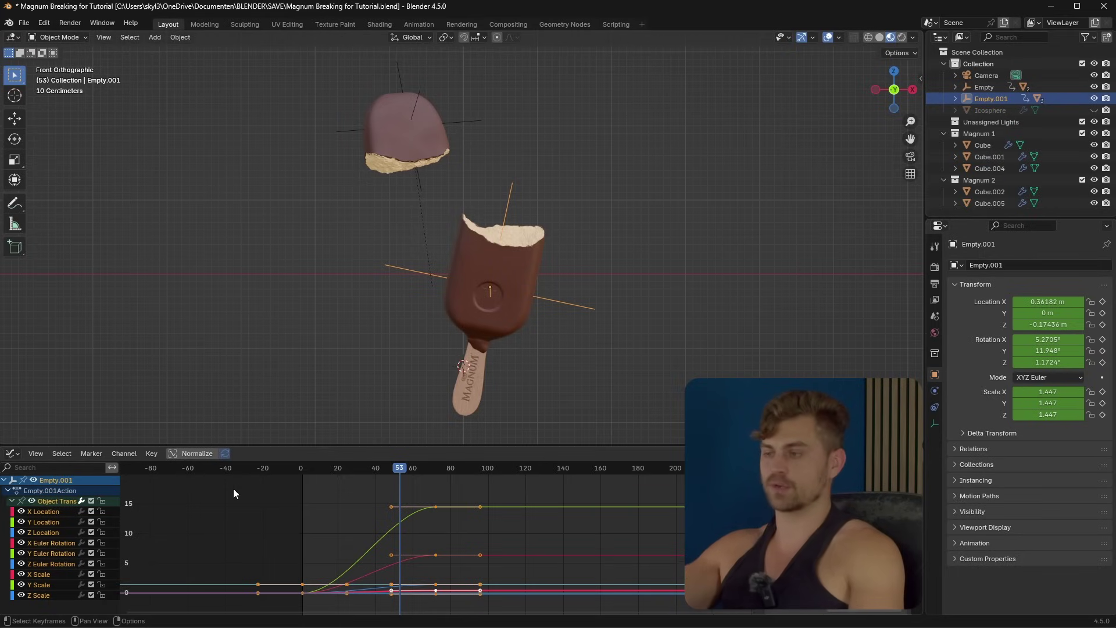
Normalize the curves and add the upper empty's expanded transform channels to the Graph Editor
{"action": "scroll", "coordinate": [401, 538], "scroll_direction": "up", "scroll_amount": 2}
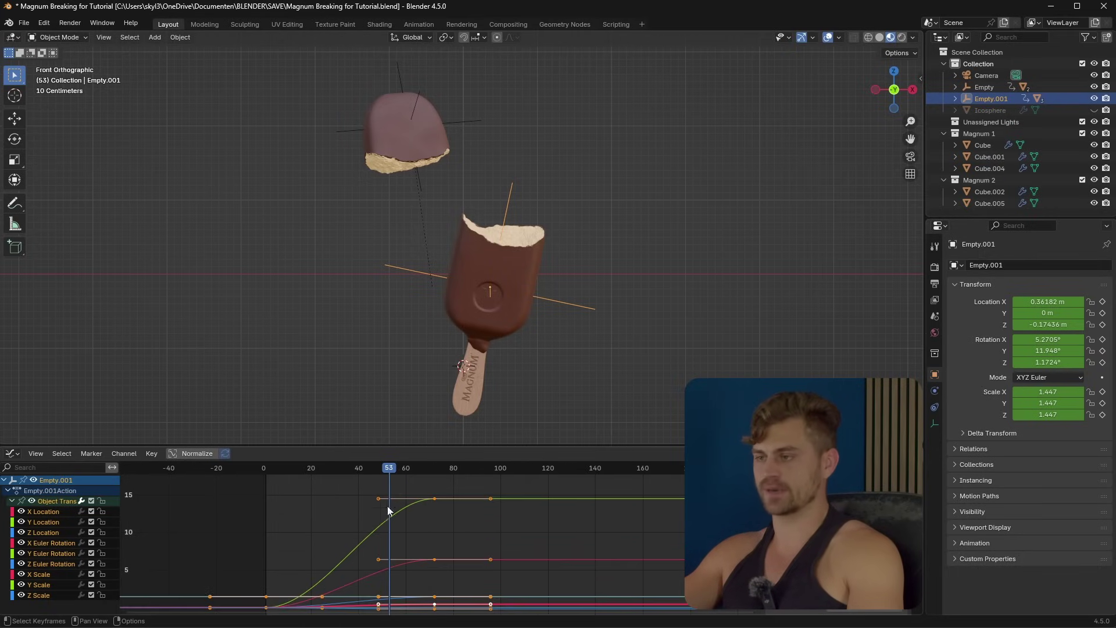
{"action": "left_click", "coordinate": [197, 452]}
{"action": "left_click", "coordinate": [471, 123], "text": "shift"}
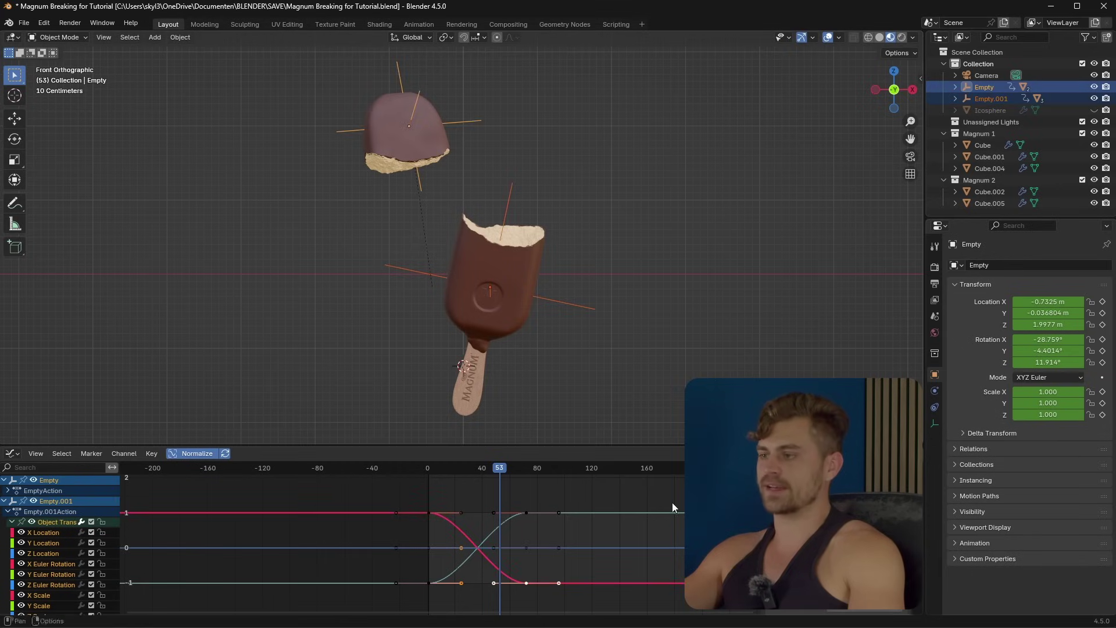
{"action": "middle_click_drag", "start_coordinate": [472, 531], "coordinate": [470, 520]}
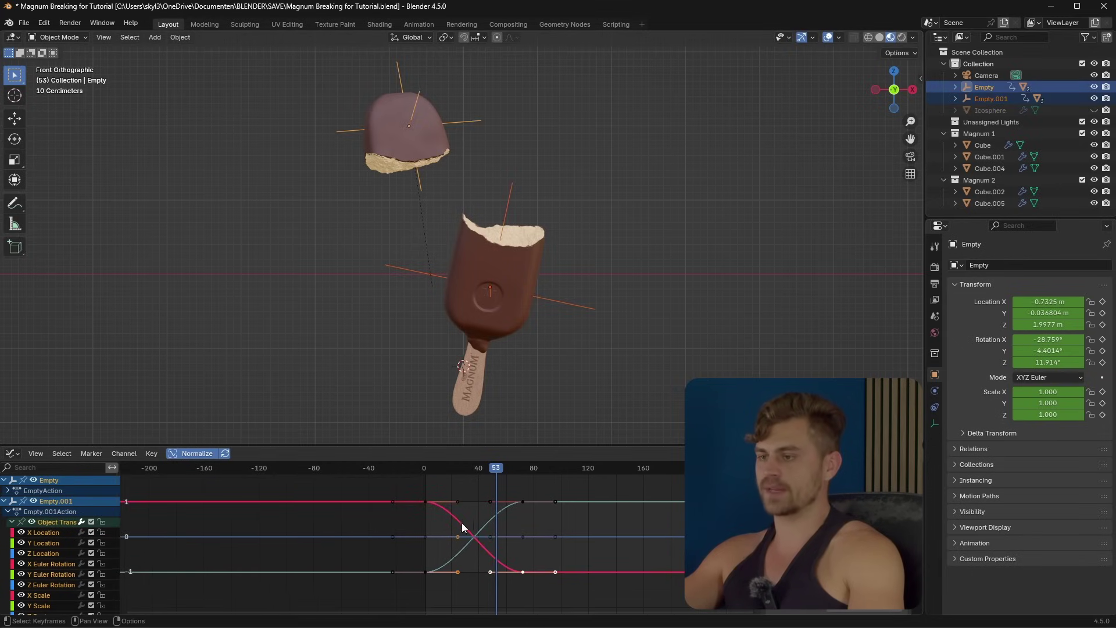
{"action": "left_click", "coordinate": [15, 492]}
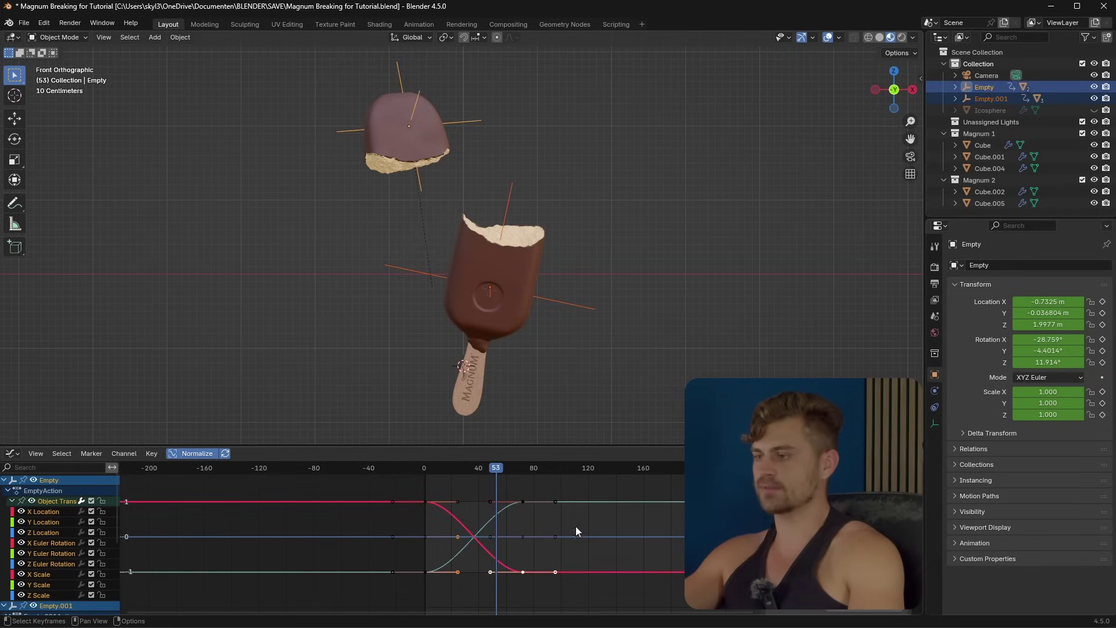
Scale the outgoing handles of both empties' frame 1 keyframes along Y for a steep, fast start, and play the result
{"action": "middle_click_drag", "start_coordinate": [457, 510], "coordinate": [466, 513]}
{"action": "left_click_drag", "start_coordinate": [481, 490], "coordinate": [456, 605]}
{"action": "key", "text": "s"}
{"action": "key", "text": "y"}
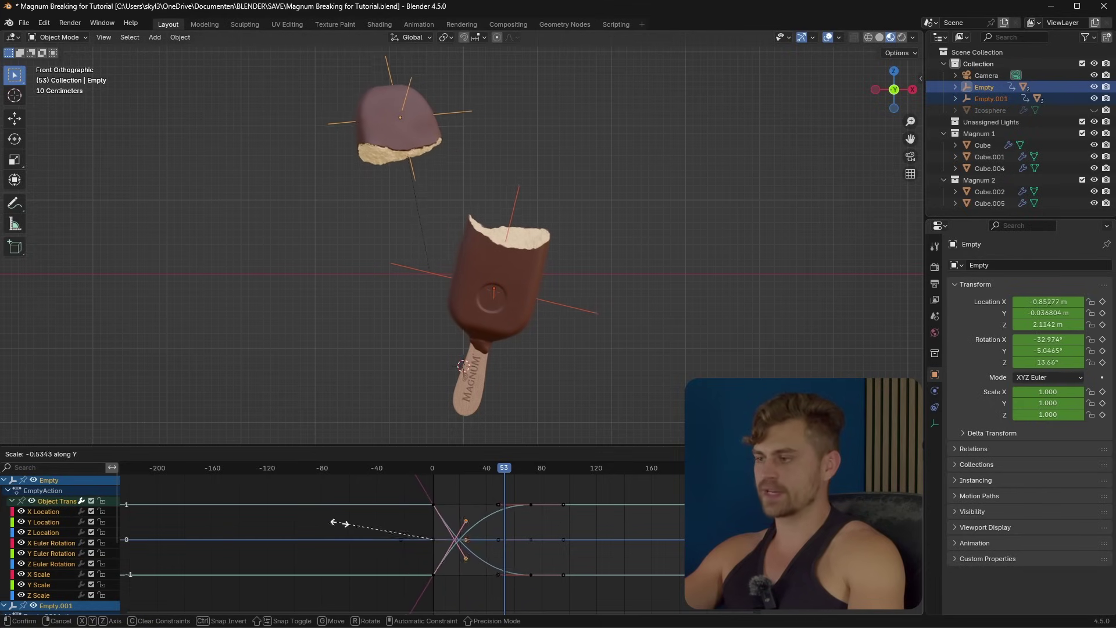
{"action": "left_click", "coordinate": [308, 529]}
{"action": "scroll", "coordinate": [442, 511], "scroll_direction": "up", "scroll_amount": 2}
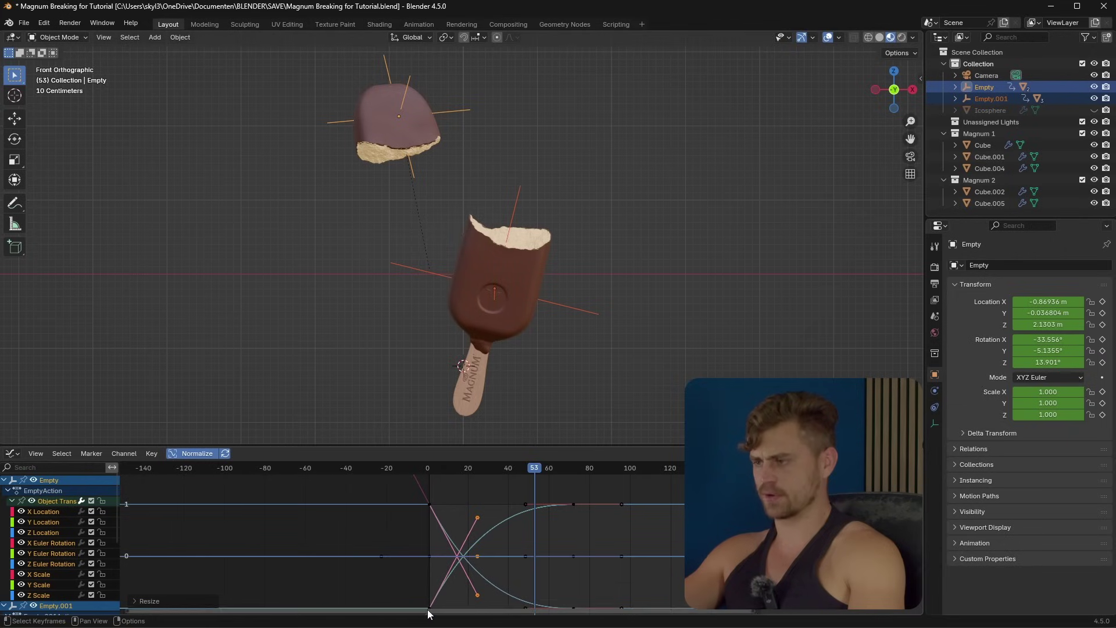
{"action": "middle_click_drag", "start_coordinate": [540, 561], "coordinate": [540, 539]}
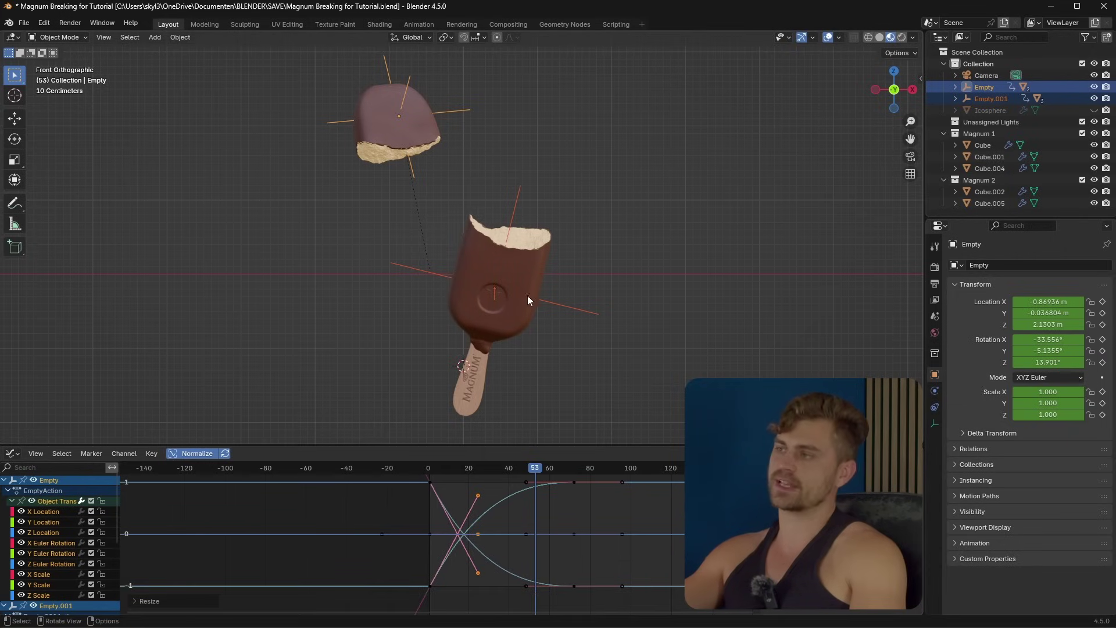
{"action": "left_click", "coordinate": [430, 468]}
{"action": "key", "text": "space"}
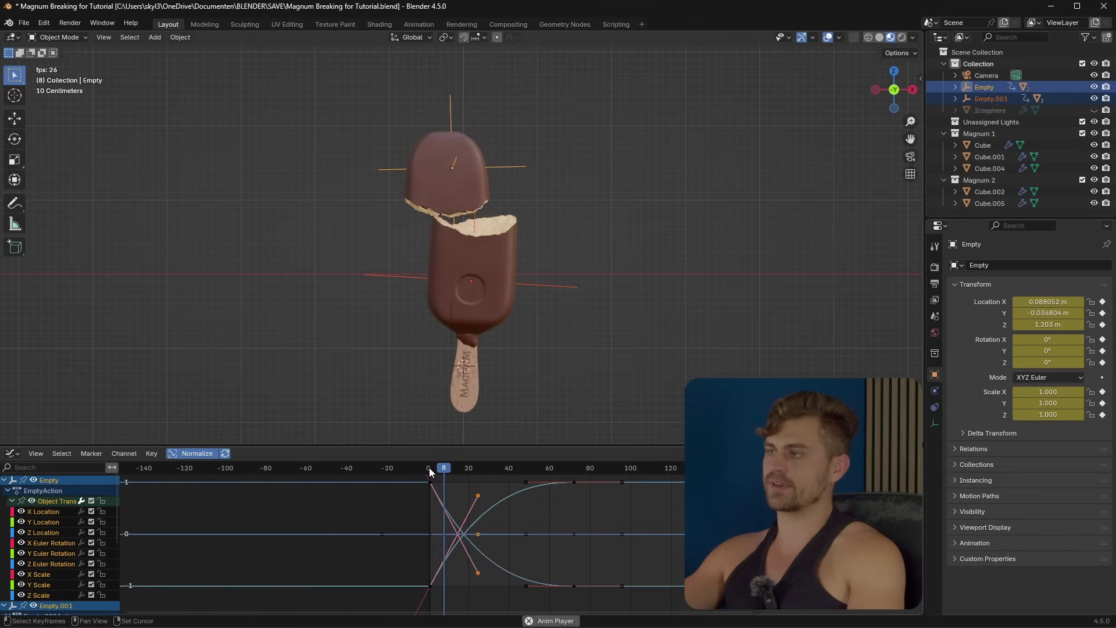
Shorten the outgoing frame 1 handles along X to end at about frame 9.5, and replay the animation
{"action": "scroll", "coordinate": [523, 540], "scroll_direction": "up", "scroll_amount": 1}
{"action": "key", "text": "s"}
{"action": "key", "text": "x"}
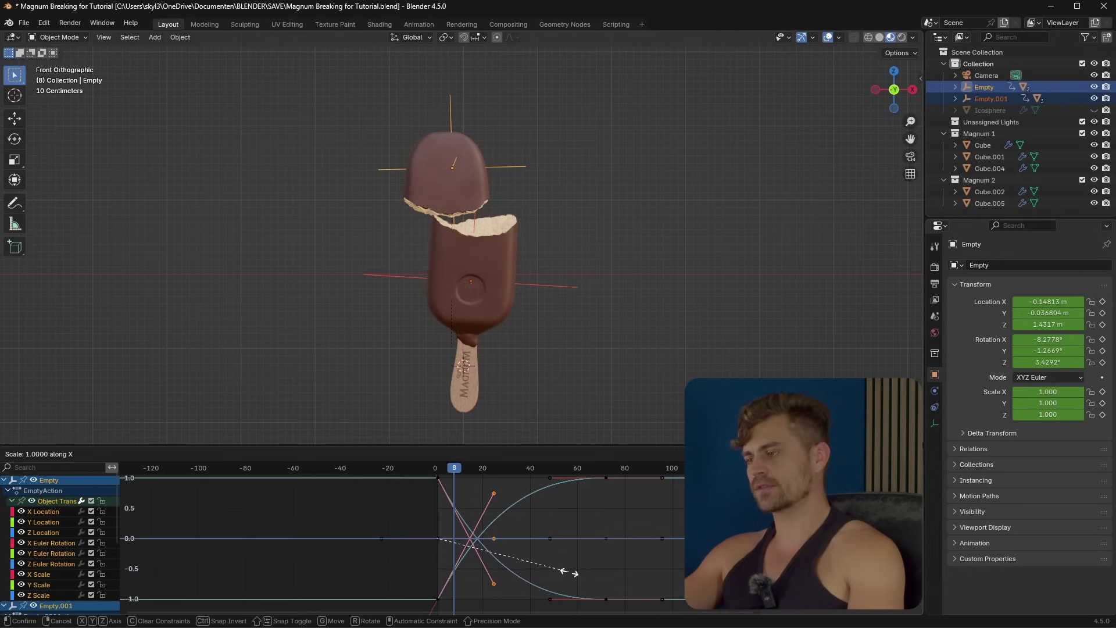
{"action": "left_click", "coordinate": [472, 559]}
{"action": "left_click", "coordinate": [440, 468]}
{"action": "key", "text": "space"}
{"action": "key", "text": "space"}
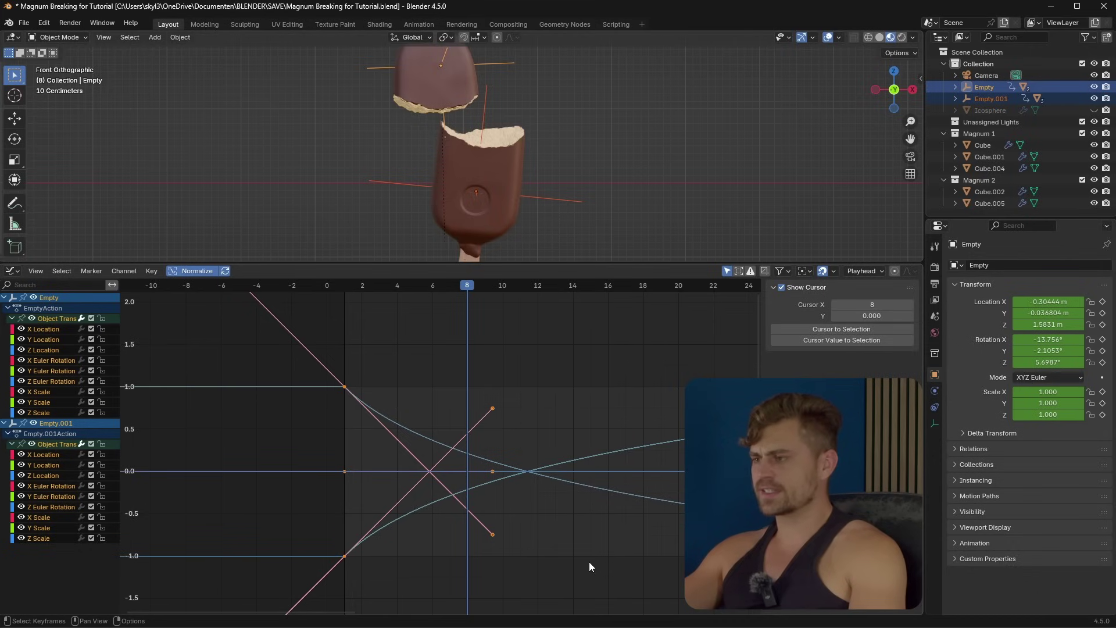
{"action": "key", "text": "s"}
{"action": "key", "text": "x"}
{"action": "right_click", "coordinate": [579, 546]}
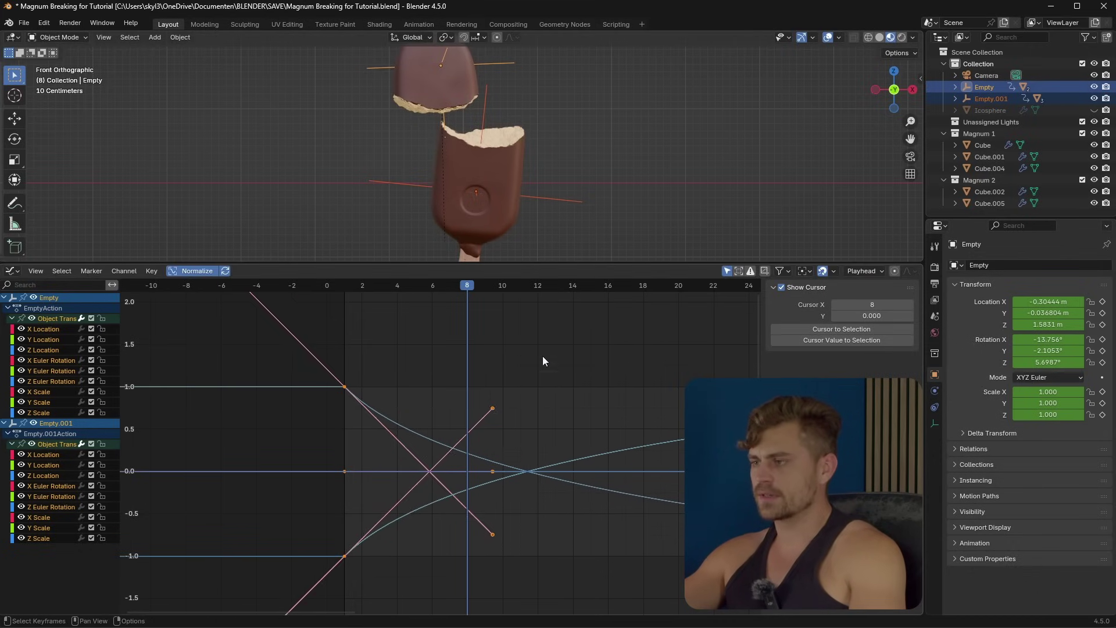
Shorten the outgoing frame 1 handles further along X to about frame 3.5, and replay the break from the start
{"action": "key", "text": "s"}
{"action": "key", "text": "x"}
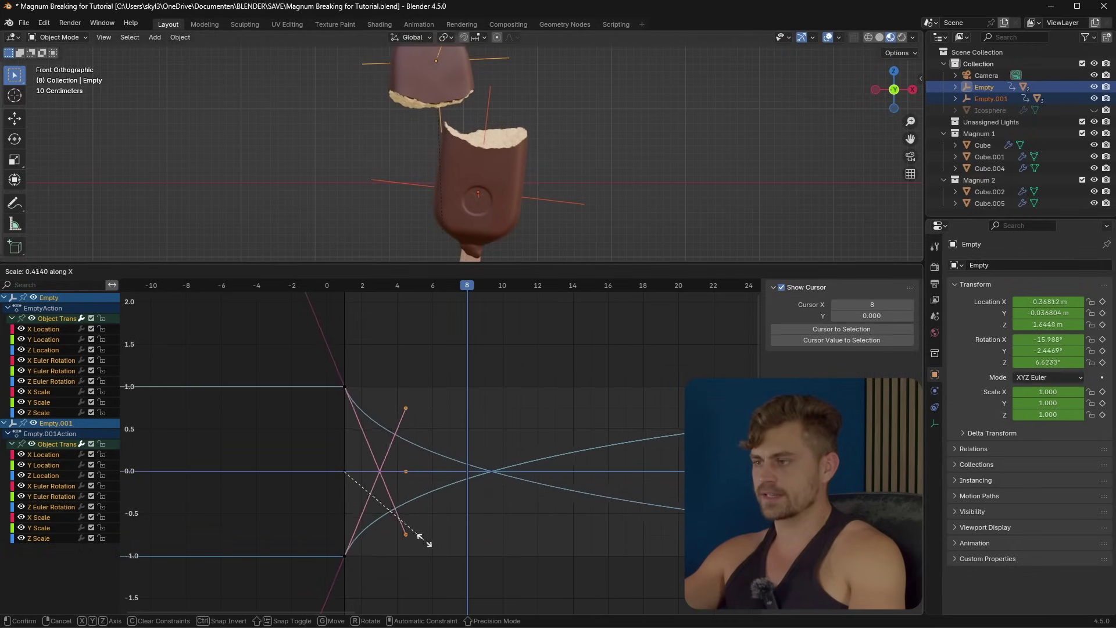
{"action": "left_click", "coordinate": [400, 522]}
{"action": "left_click", "coordinate": [348, 288]}
{"action": "key", "text": "space"}
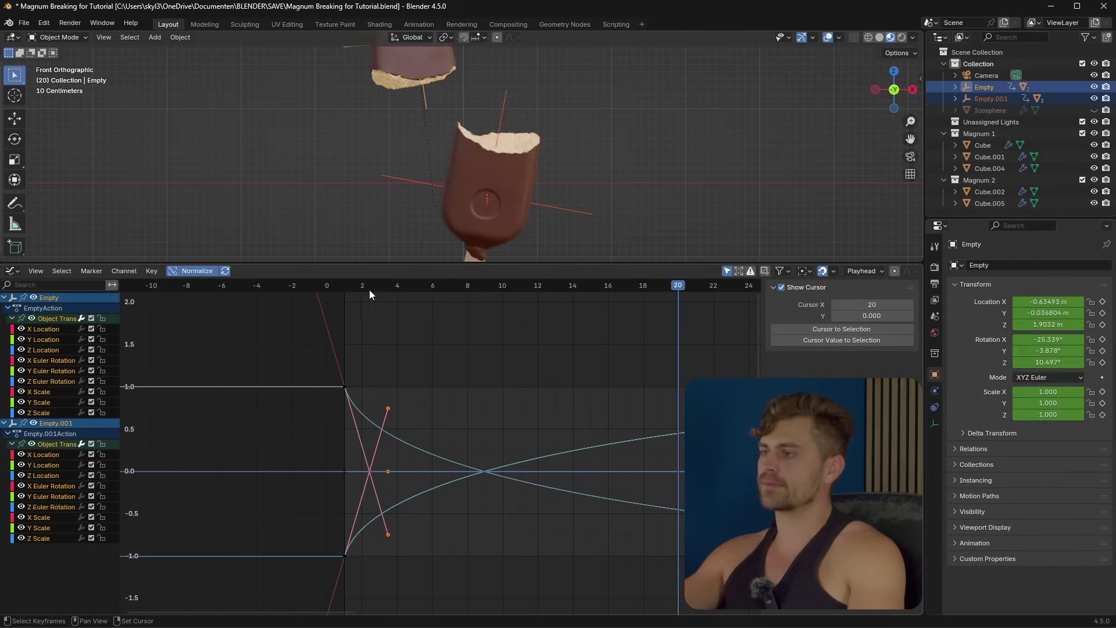
{"action": "scroll", "coordinate": [384, 352], "scroll_direction": "down", "scroll_amount": 2}
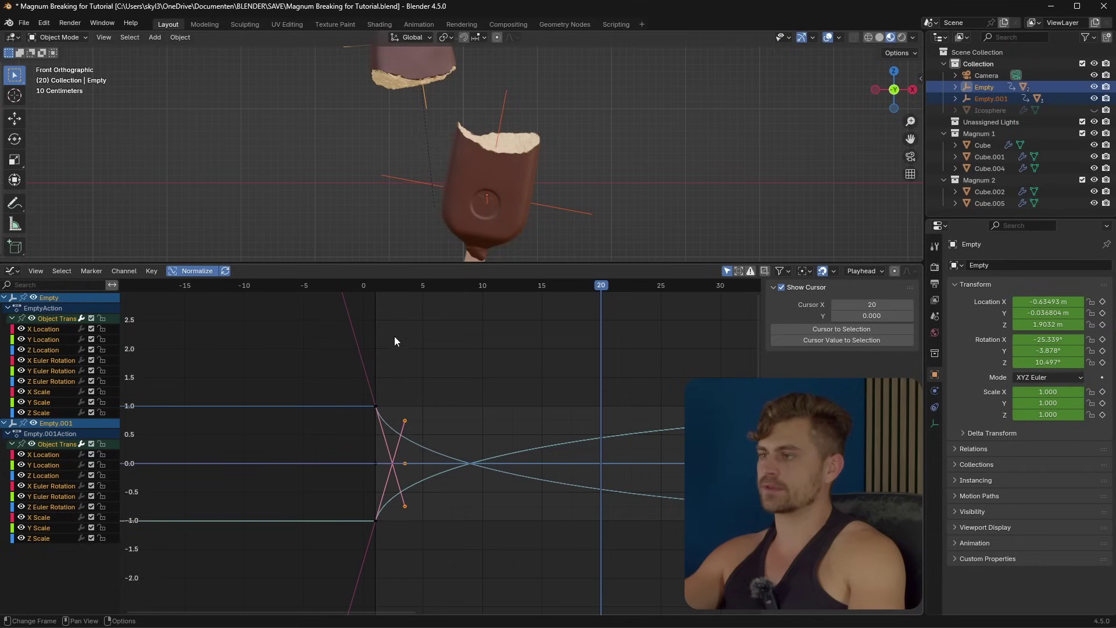
{"action": "left_click", "coordinate": [375, 285]}
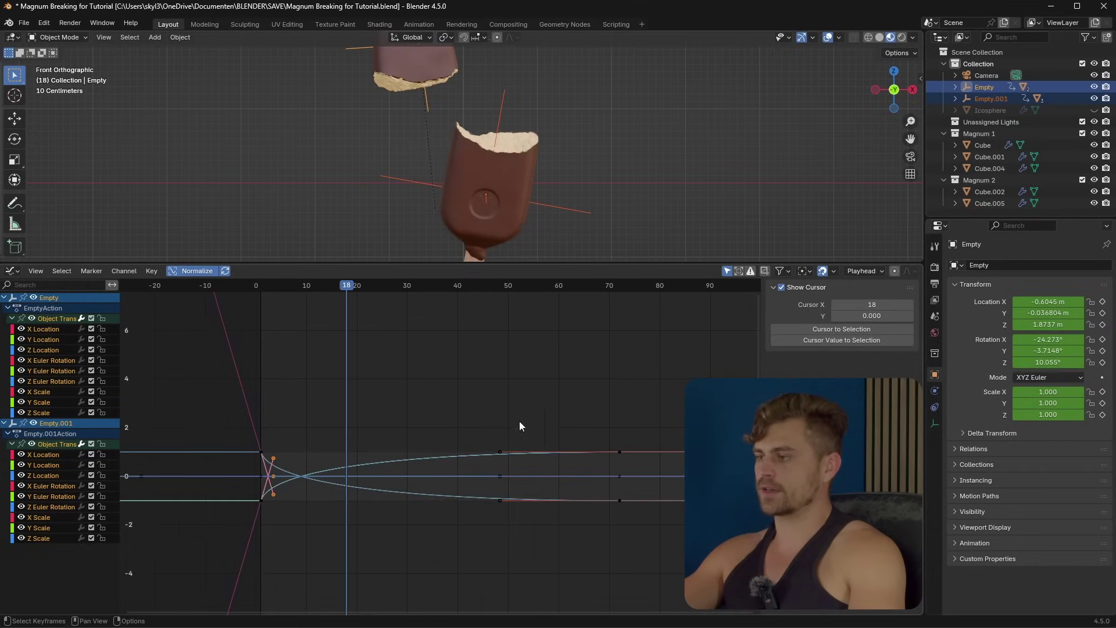
Move the incoming handles of the frame 72 keyframes about 25 frames earlier along X, and play the animation from frame 1
{"action": "left_click_drag", "start_coordinate": [539, 392], "coordinate": [480, 540]}
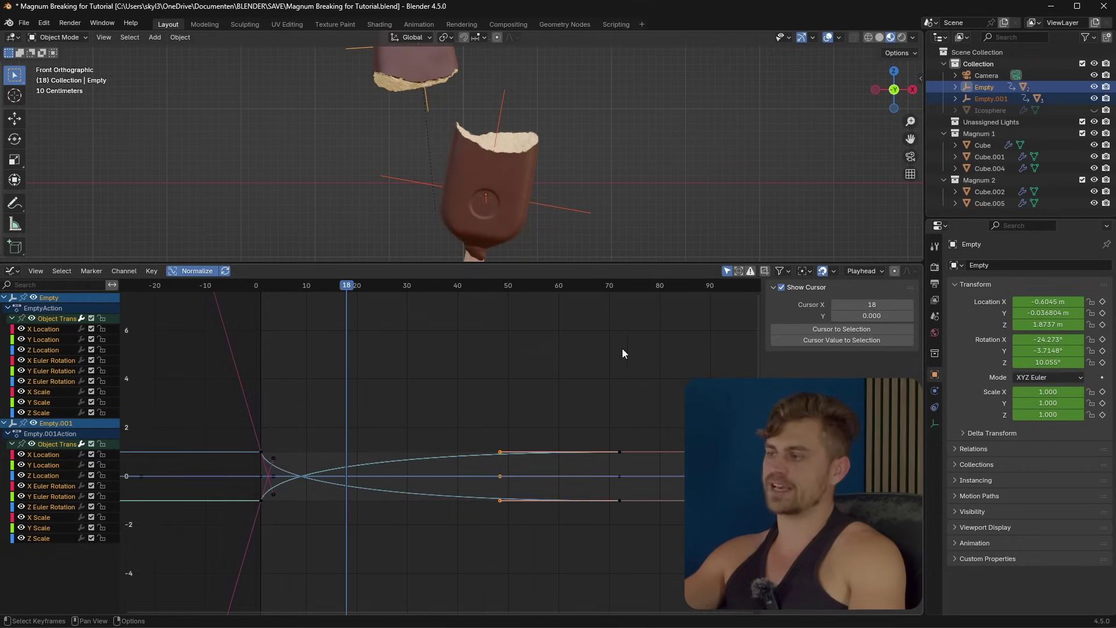
{"action": "key", "text": "g"}
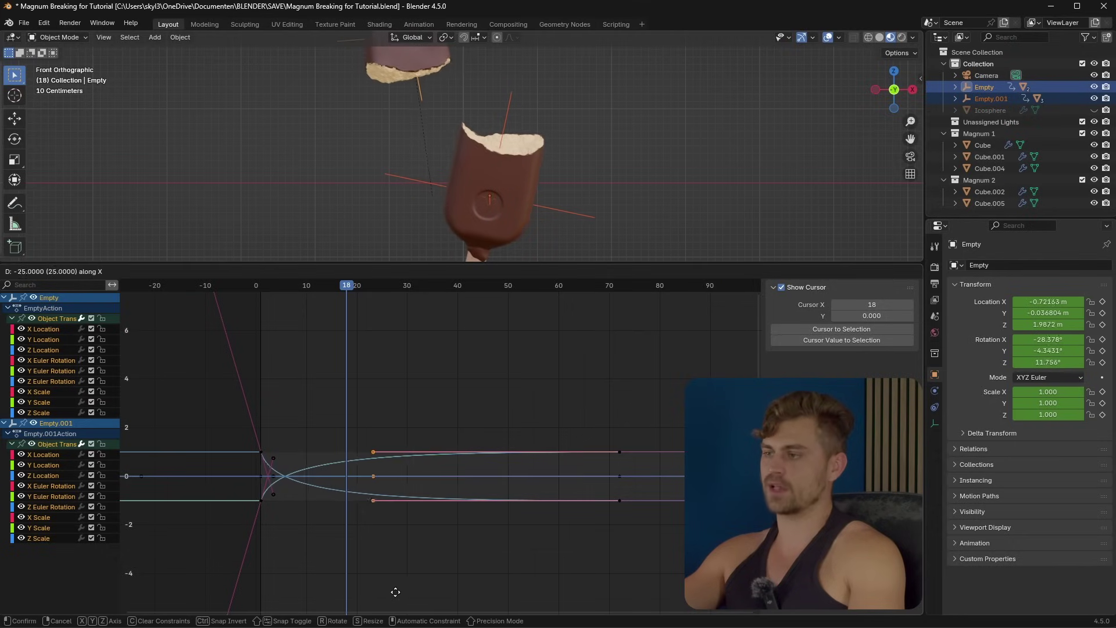
{"action": "left_click", "coordinate": [382, 596]}
{"action": "left_click", "coordinate": [261, 286]}
{"action": "key", "text": "space"}
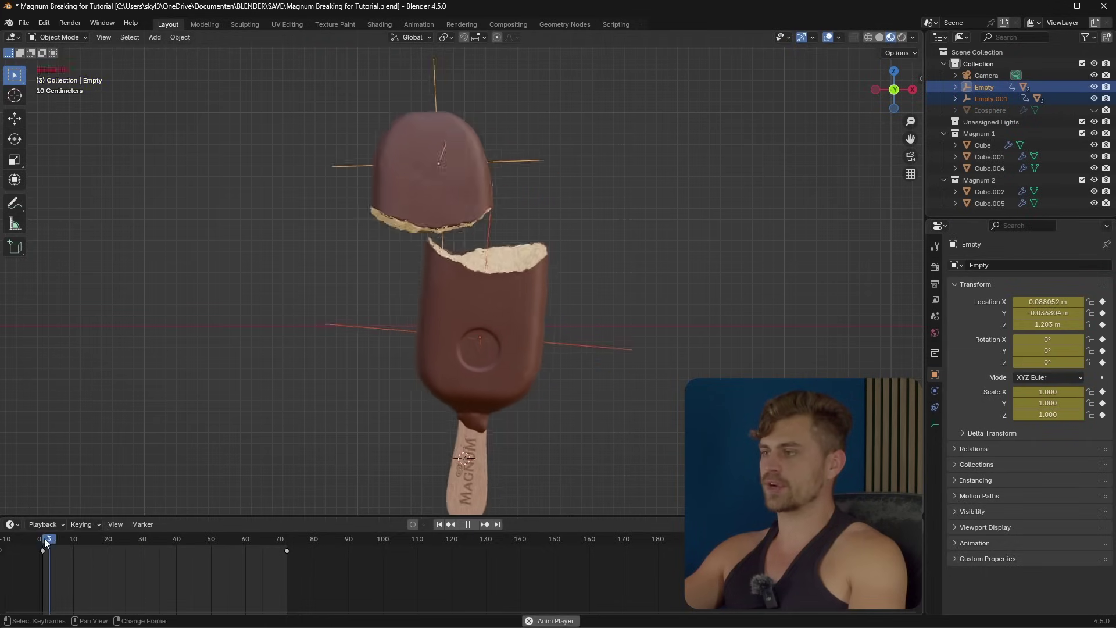
{"action": "key", "text": "space"}
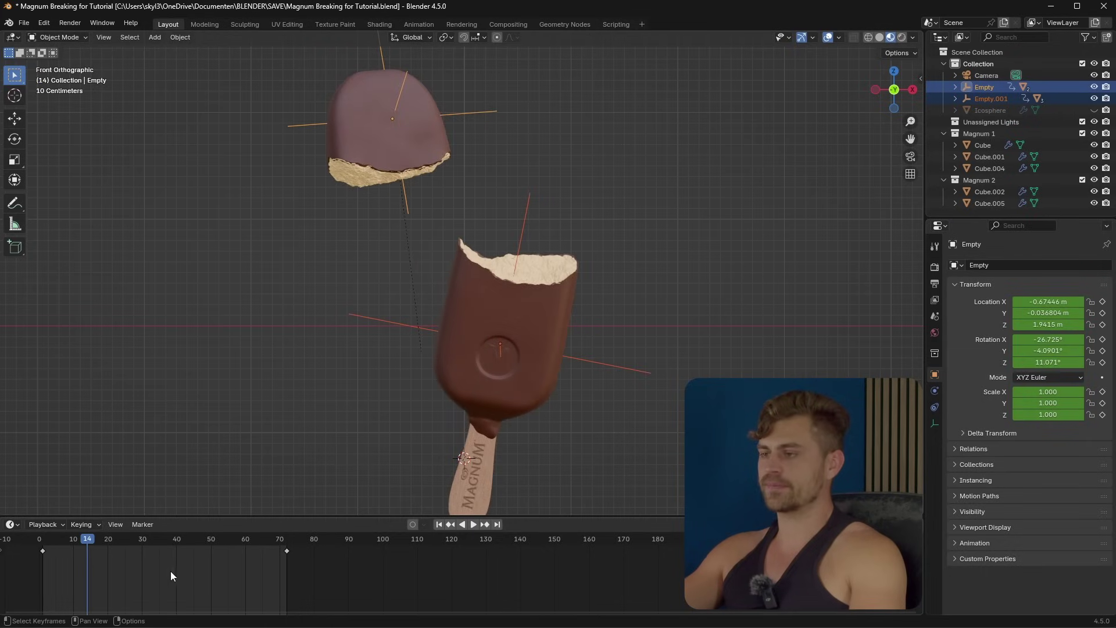
Shift all keyframes of both empties about 9 frames later so the break starts at frame 10, and play the result
{"action": "left_click_drag", "start_coordinate": [514, 576], "coordinate": [1, 544]}
{"action": "key", "text": "g"}
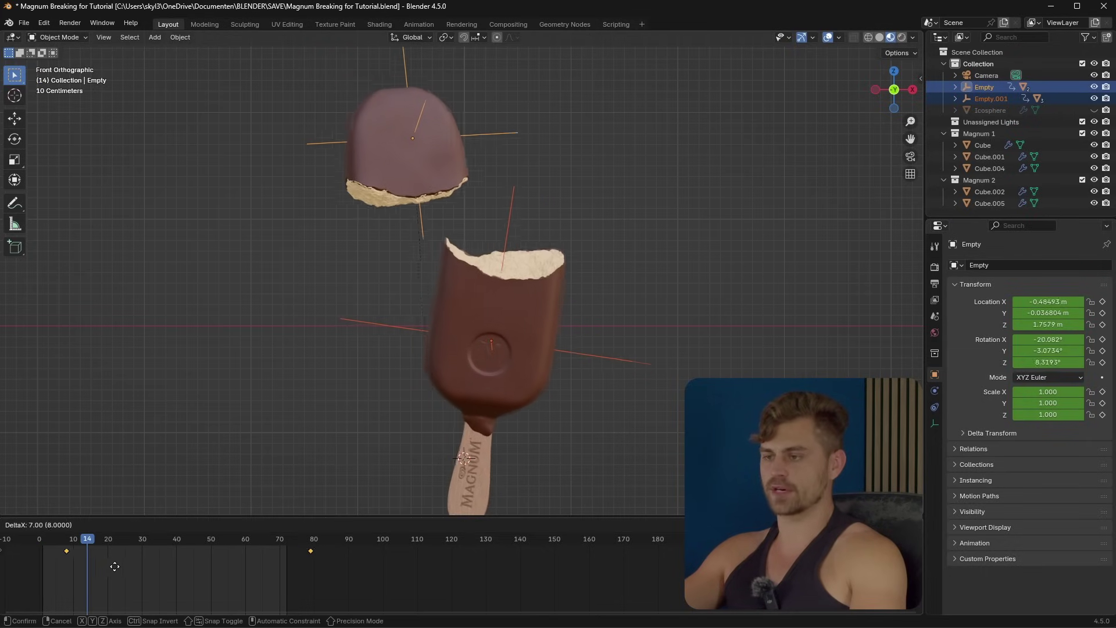
{"action": "left_click", "coordinate": [98, 566]}
{"action": "left_click", "coordinate": [49, 542]}
{"action": "key", "text": "space"}
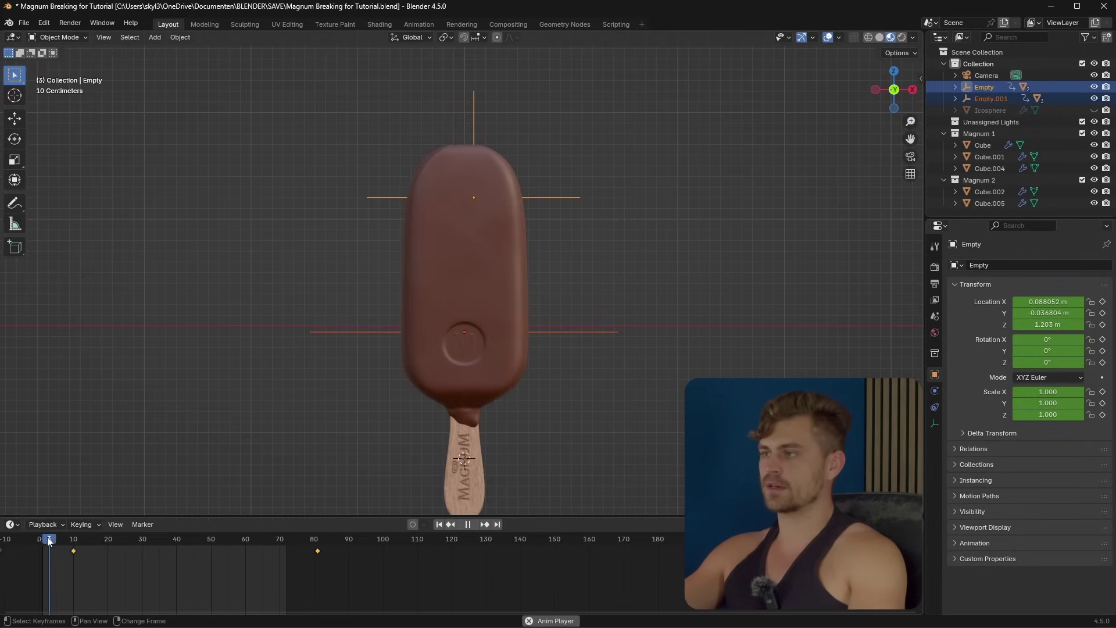
{"action": "key", "text": "space"}
Replay the break from frame 1 and save the file
{"action": "left_click", "coordinate": [44, 543]}
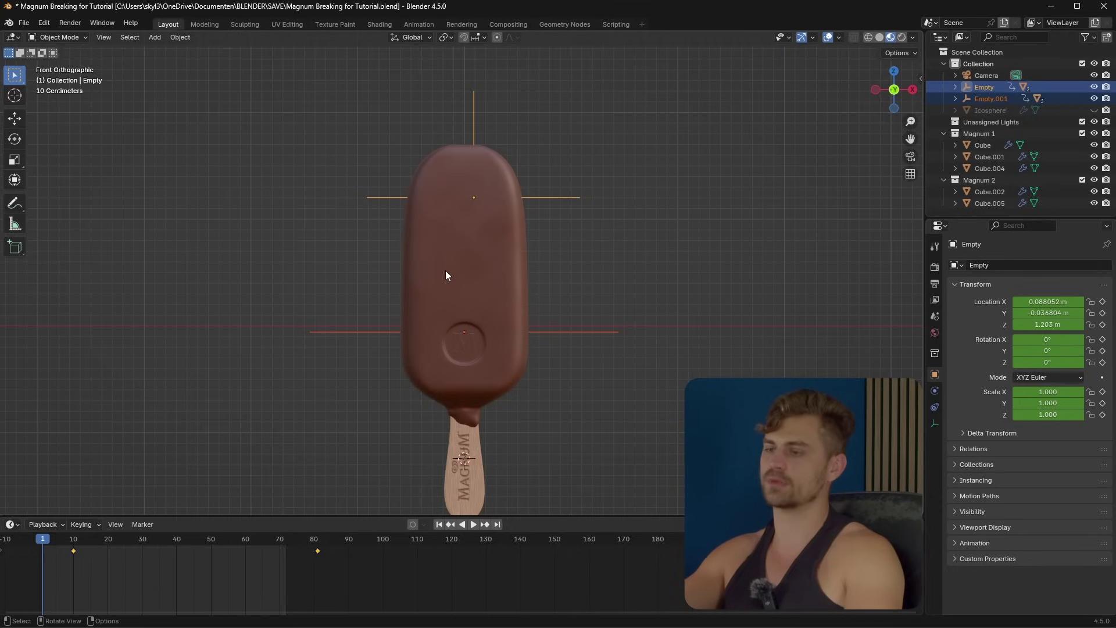
{"action": "key", "text": "space"}
{"action": "key", "text": "space"}
{"action": "left_click", "coordinate": [635, 304]}
{"action": "key", "text": "ctrl+s"}
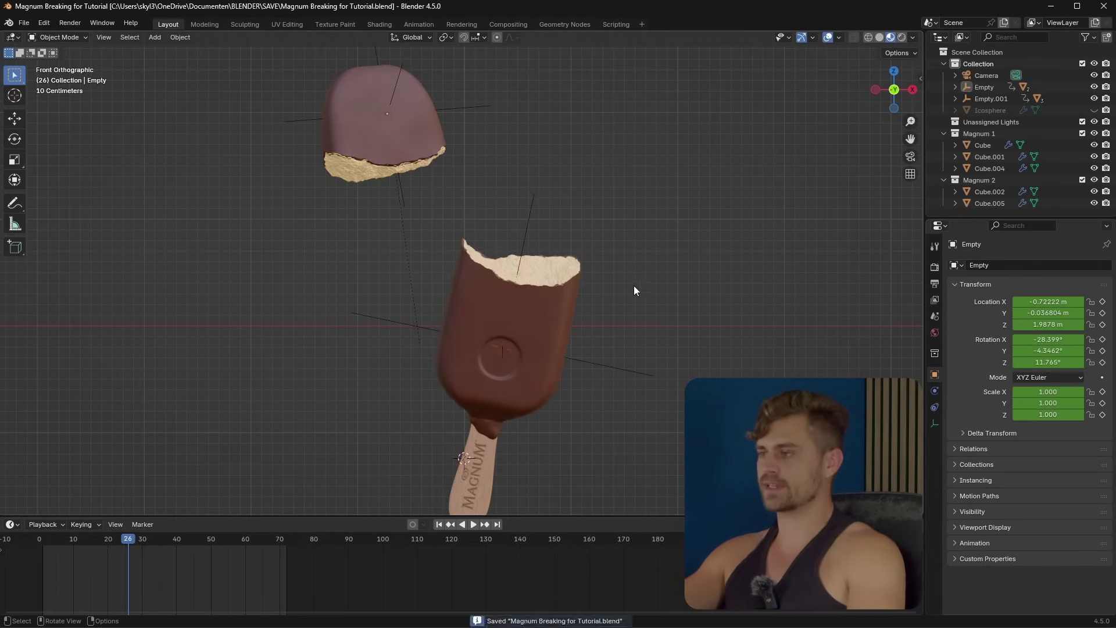
{"action": "middle_click_drag", "start_coordinate": [633, 284], "coordinate": [567, 359]}
{"action": "left_click", "coordinate": [571, 360]}
{"action": "scroll", "coordinate": [546, 323], "scroll_direction": "down", "scroll_amount": 4}
{"action": "key", "text": "ctrl+s"}
Add an ico sphere to the scene and move it well to the side of the Magnum pieces
{"action": "mouse_move", "coordinate": [511, 336]}
{"action": "middle_mouse_down"}
{"action": "mouse_move", "coordinate": [558, 321]}
{"action": "mouse_move", "coordinate": [527, 337]}
{"action": "middle_mouse_up"}
{"action": "key", "text": "shift+a"}
{"action": "mouse_move", "coordinate": [506, 209]}
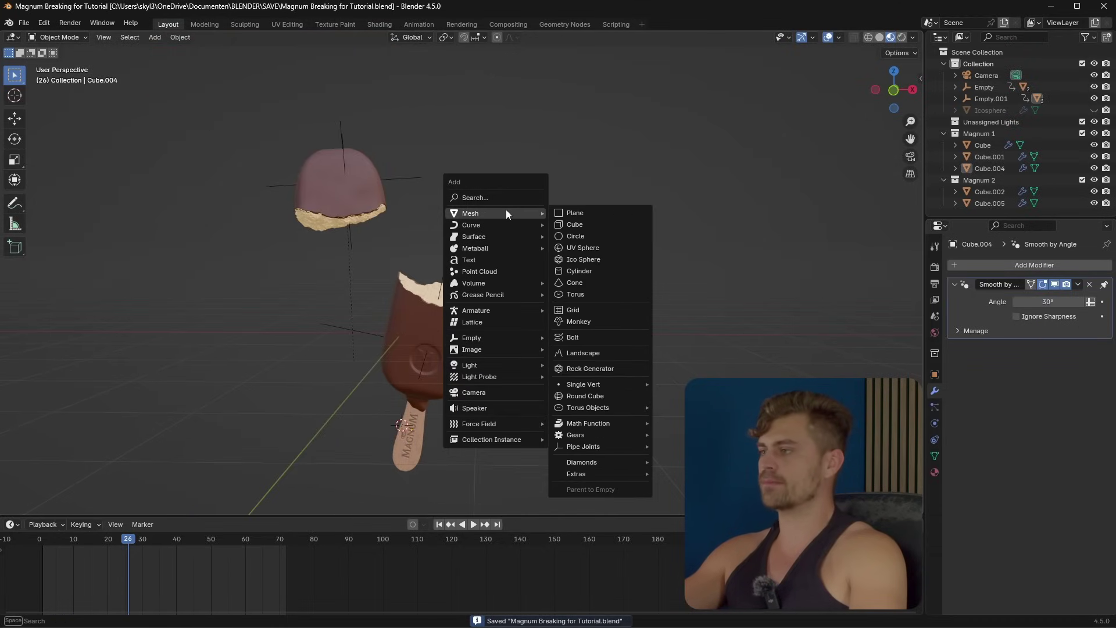
{"action": "left_click", "coordinate": [583, 260]}
{"action": "key", "text": "g"}
{"action": "left_click", "coordinate": [682, 197]}
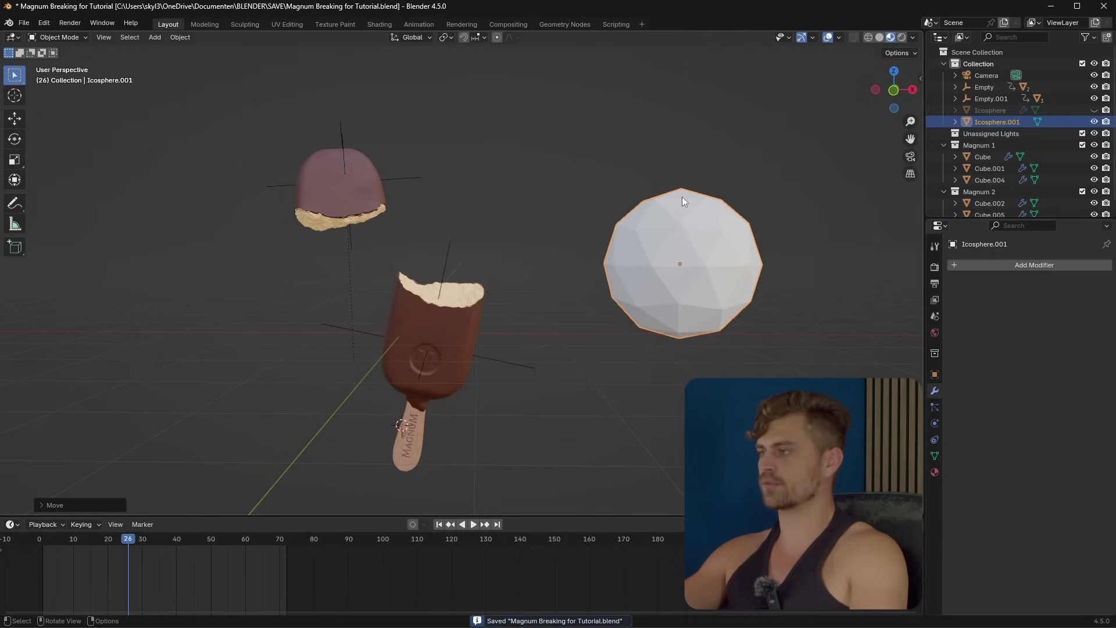
Copy Material.001 from the lower Magnum piece's chocolate shell to the ico sphere
{"action": "middle_click_drag", "start_coordinate": [682, 197], "coordinate": [355, 367], "text": "shift"}
{"action": "left_click", "coordinate": [222, 388], "text": "shift"}
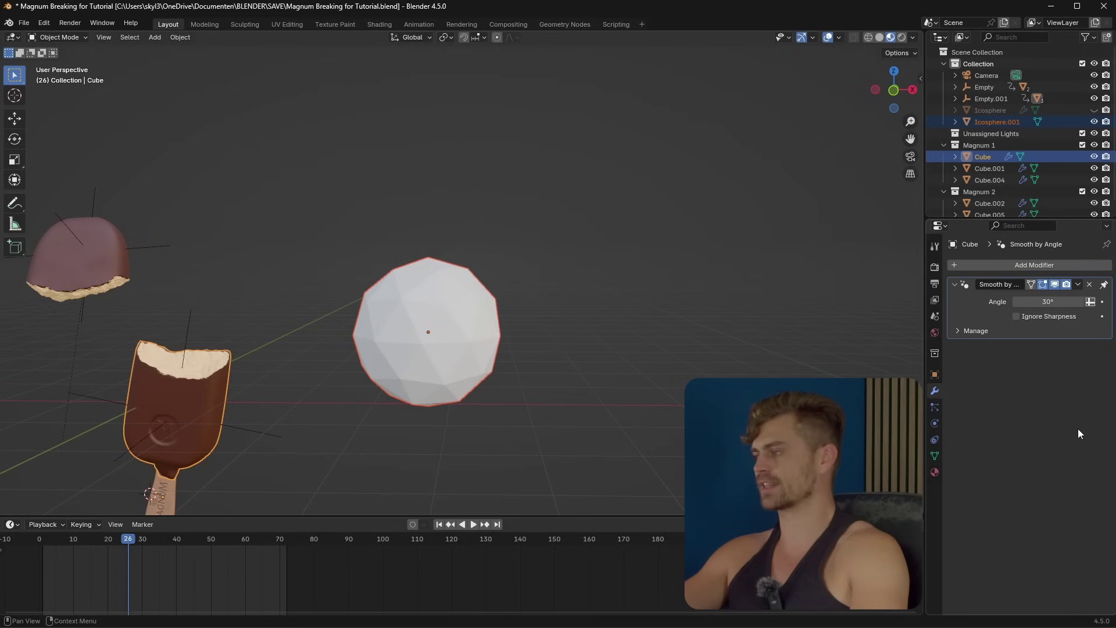
{"action": "left_click", "coordinate": [935, 472]}
{"action": "left_click", "coordinate": [1106, 291]}
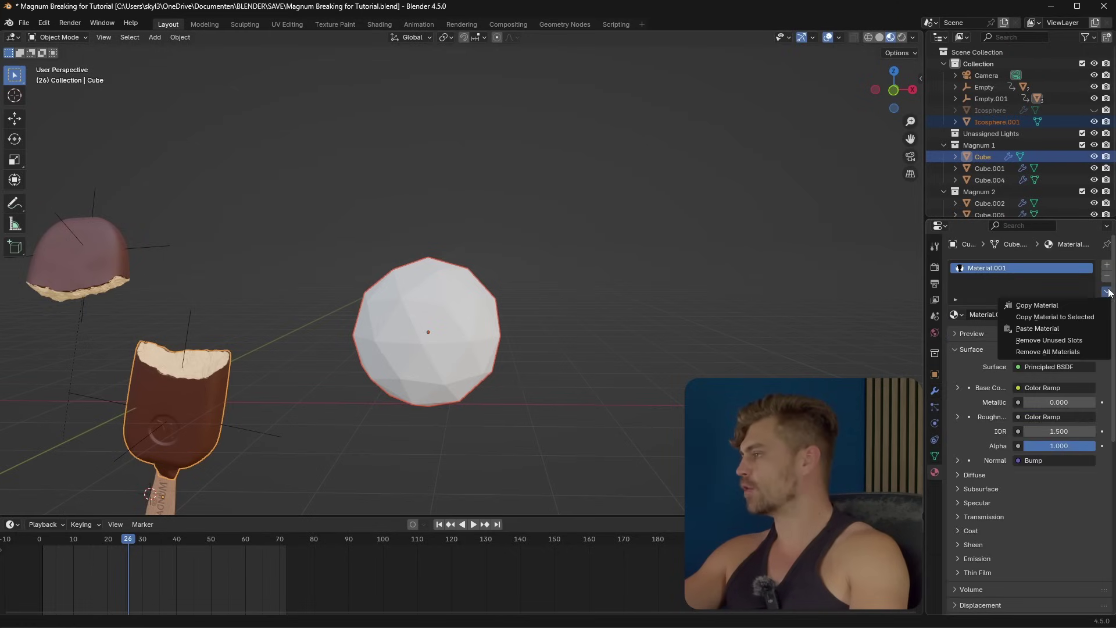
{"action": "left_click", "coordinate": [1027, 336]}
Move the ico sphere into a new collection named Chocobits
{"action": "left_click", "coordinate": [448, 318]}
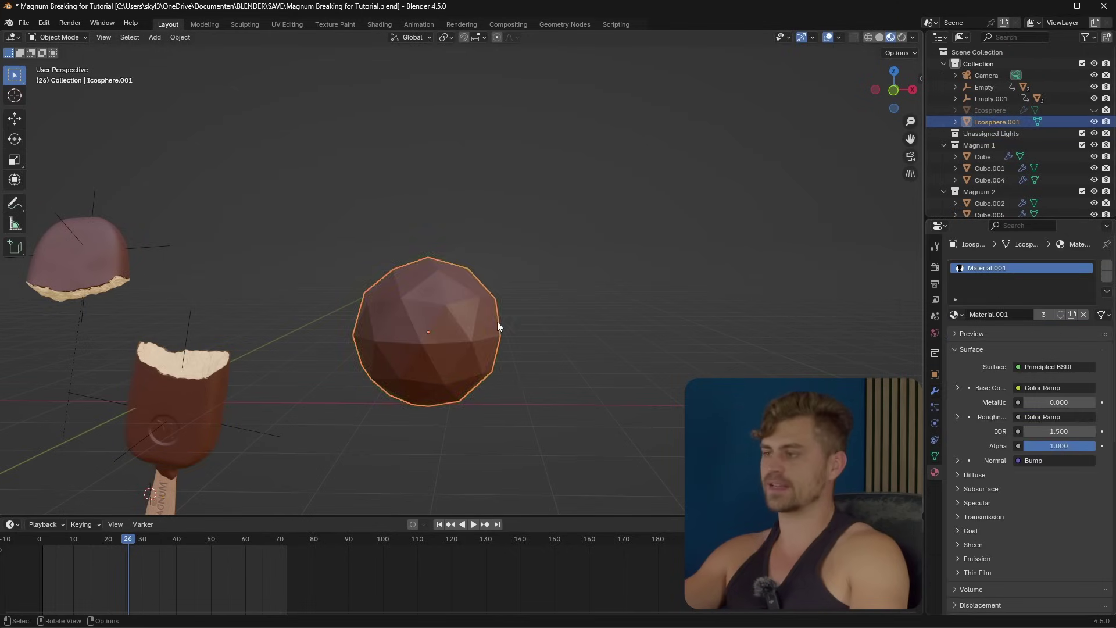
{"action": "middle_click_drag", "start_coordinate": [376, 344], "coordinate": [465, 309], "text": "shift"}
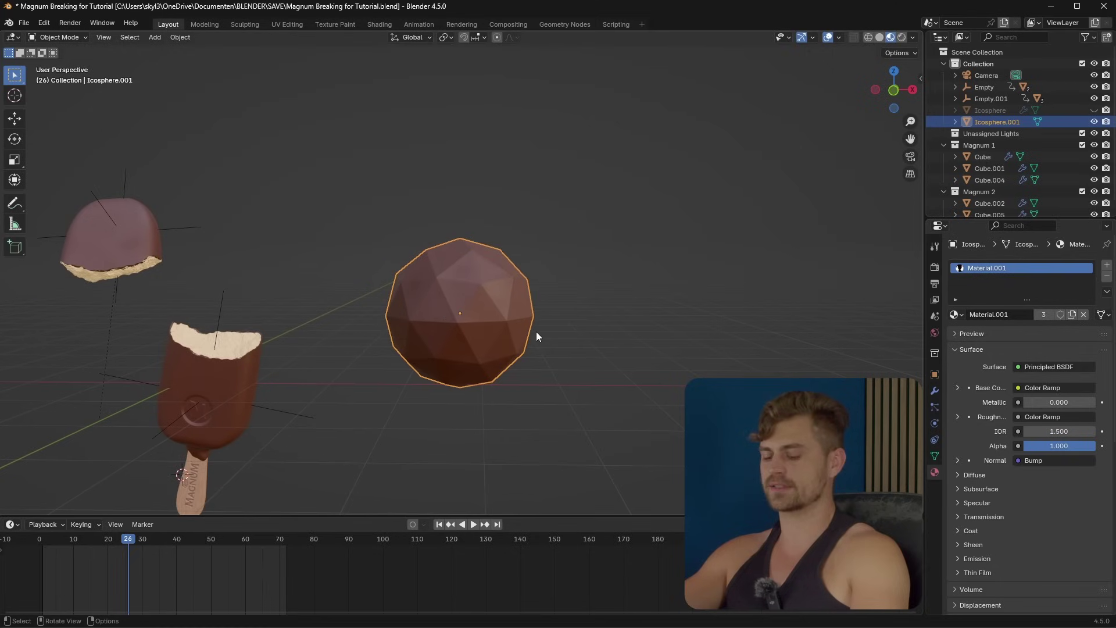
{"action": "key", "text": "m"}
{"action": "left_click", "coordinate": [512, 270]}
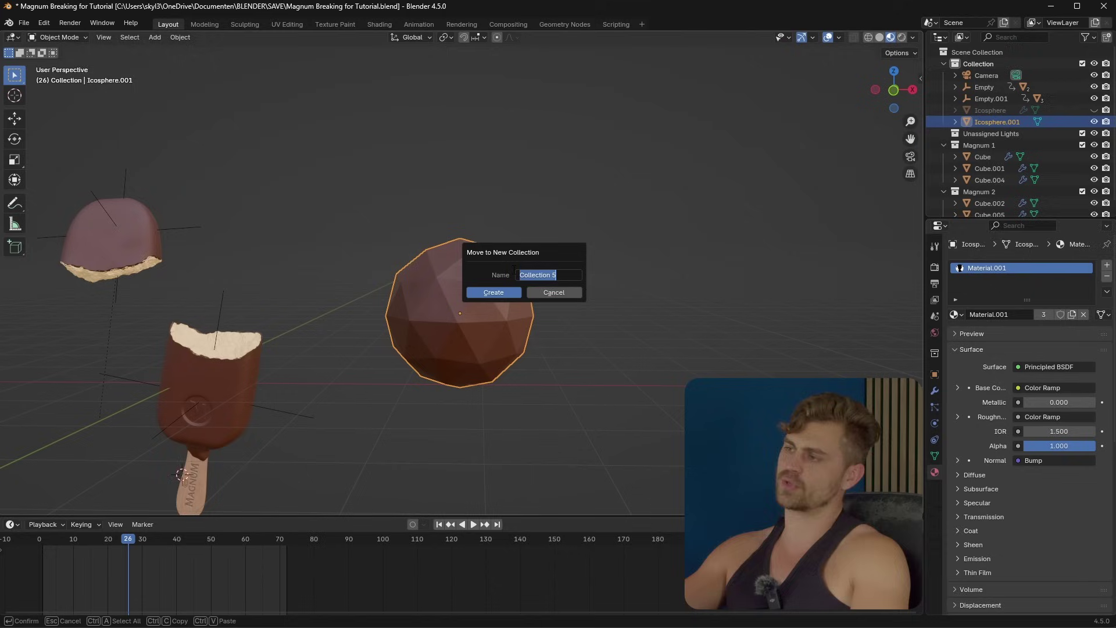
{"action": "type", "text": "Choco"}
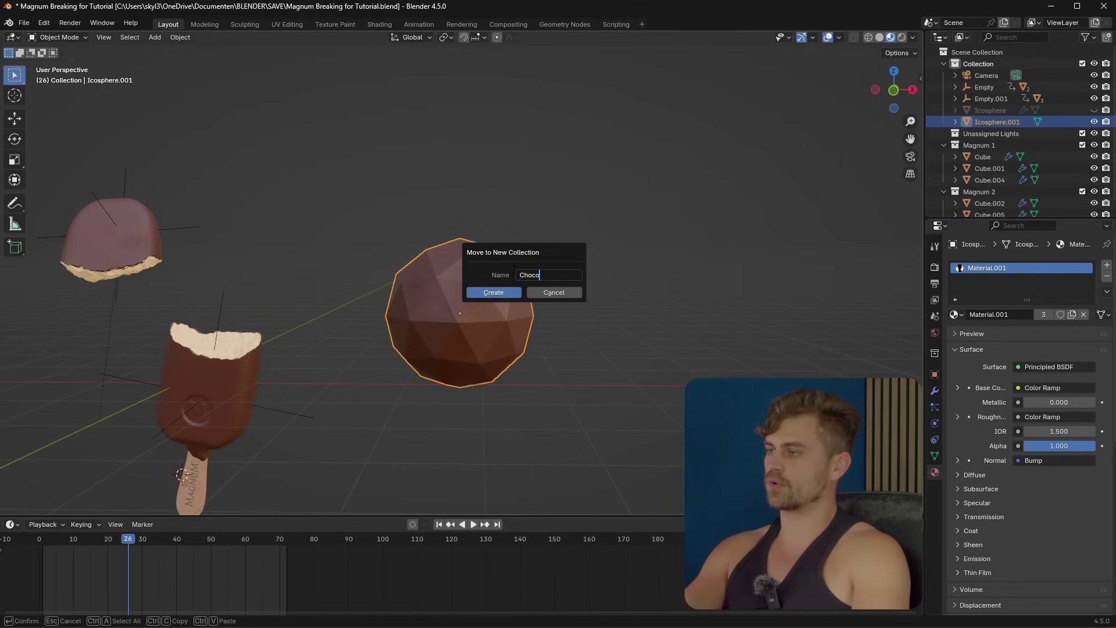
{"action": "type", "text": "bits"}
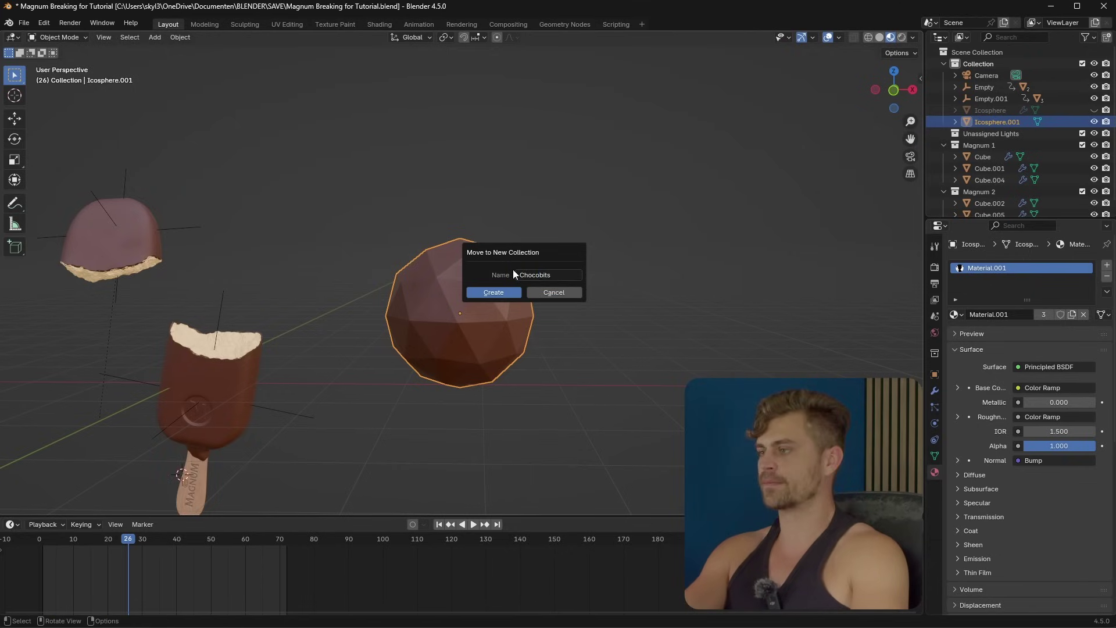
{"action": "key", "text": "Return"}
Pull lower and upper vertices of the ico sphere inward with proportional editing to shape an irregular chocolate chunk
{"action": "key", "text": "Tab"}
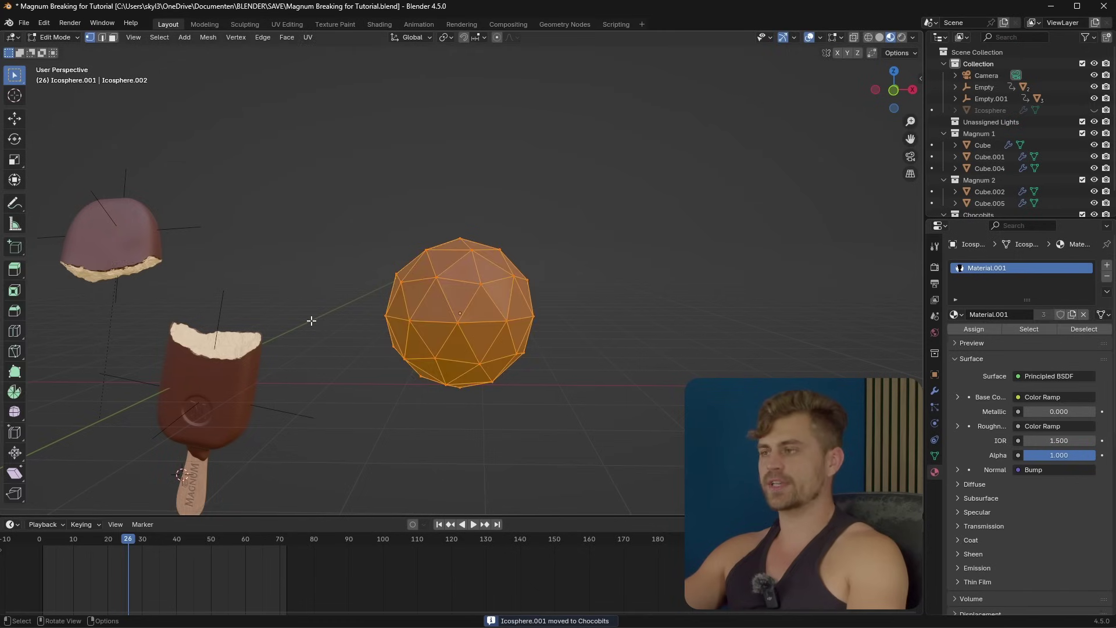
{"action": "key", "text": "o"}
{"action": "key", "text": "p"}
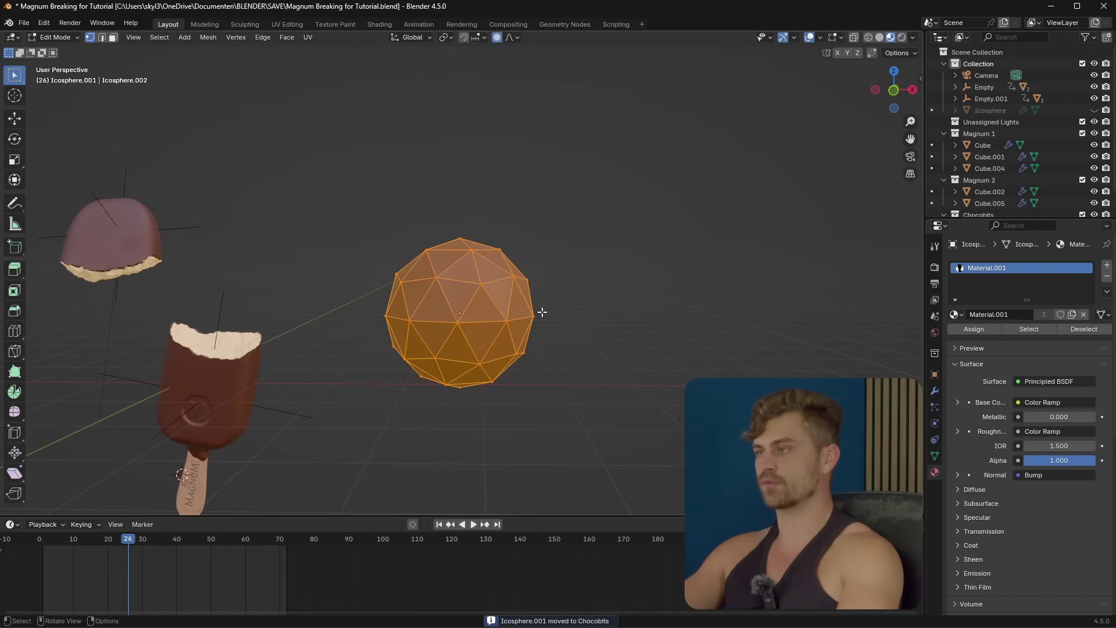
{"action": "left_click", "coordinate": [497, 385]}
{"action": "key", "text": "g"}
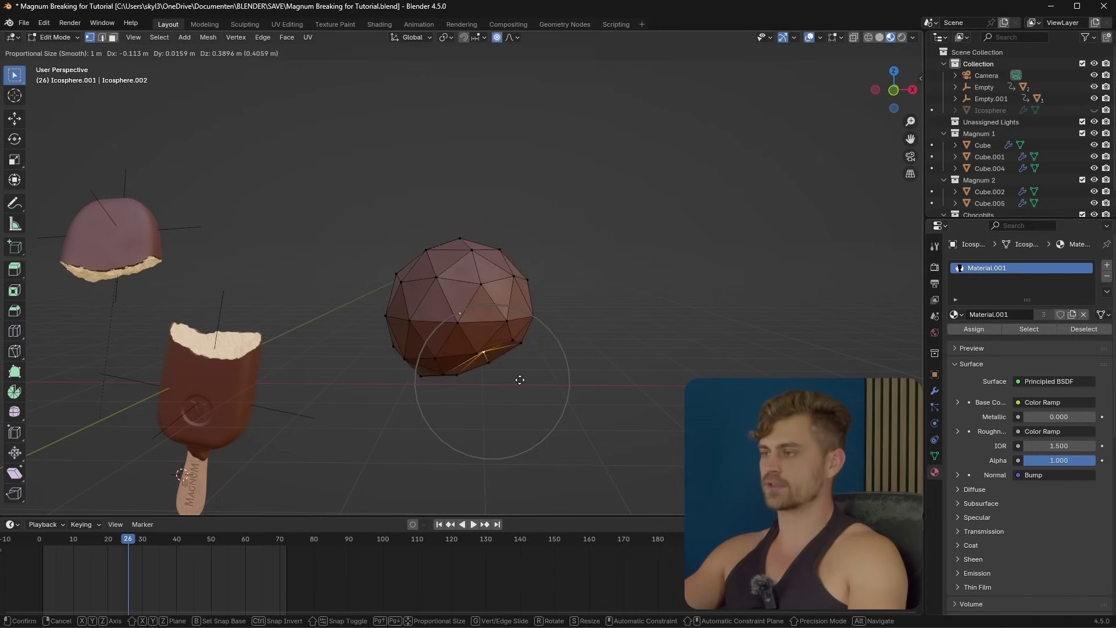
{"action": "scroll", "coordinate": [520, 377], "scroll_direction": "down", "scroll_amount": 5}
{"action": "left_click", "coordinate": [520, 371]}
{"action": "left_click", "coordinate": [464, 248]}
{"action": "key", "text": "g"}
{"action": "left_click", "coordinate": [463, 252]}
{"action": "key", "text": "Tab"}
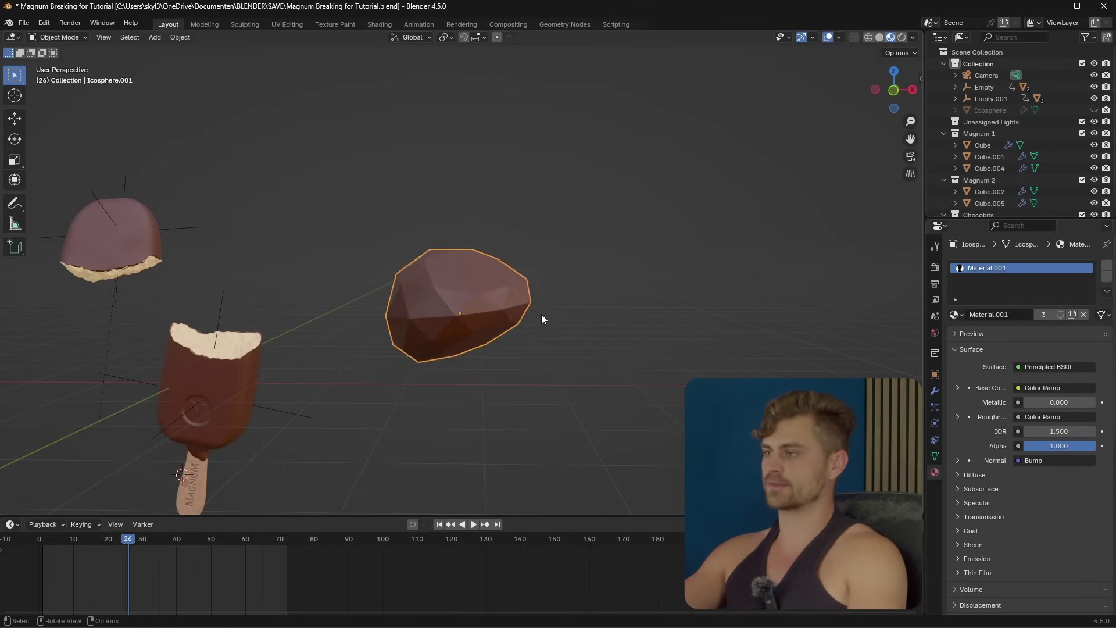
Duplicate the chocolate chunk beside the original and push one side of the copy inward with a proportional vertex move
{"action": "key", "text": "shift+d"}
{"action": "left_click", "coordinate": [715, 236]}
{"action": "left_click_drag", "start_coordinate": [715, 237], "coordinate": [669, 267]}
{"action": "key", "text": "Tab"}
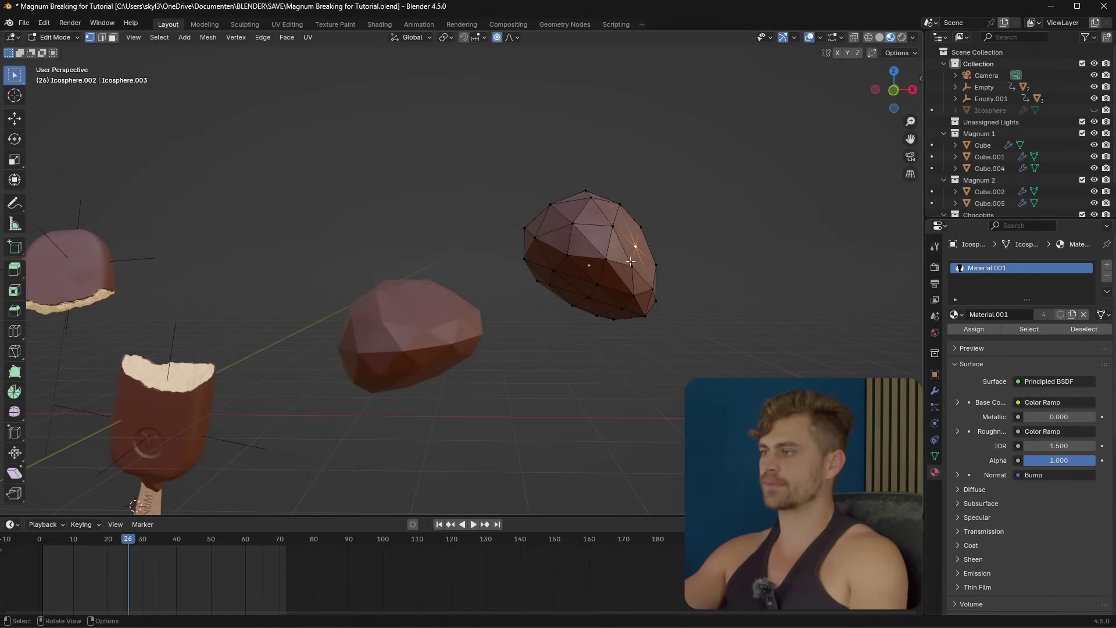
{"action": "key", "text": "g"}
{"action": "scroll", "coordinate": [645, 308], "scroll_direction": "down", "scroll_amount": 6}
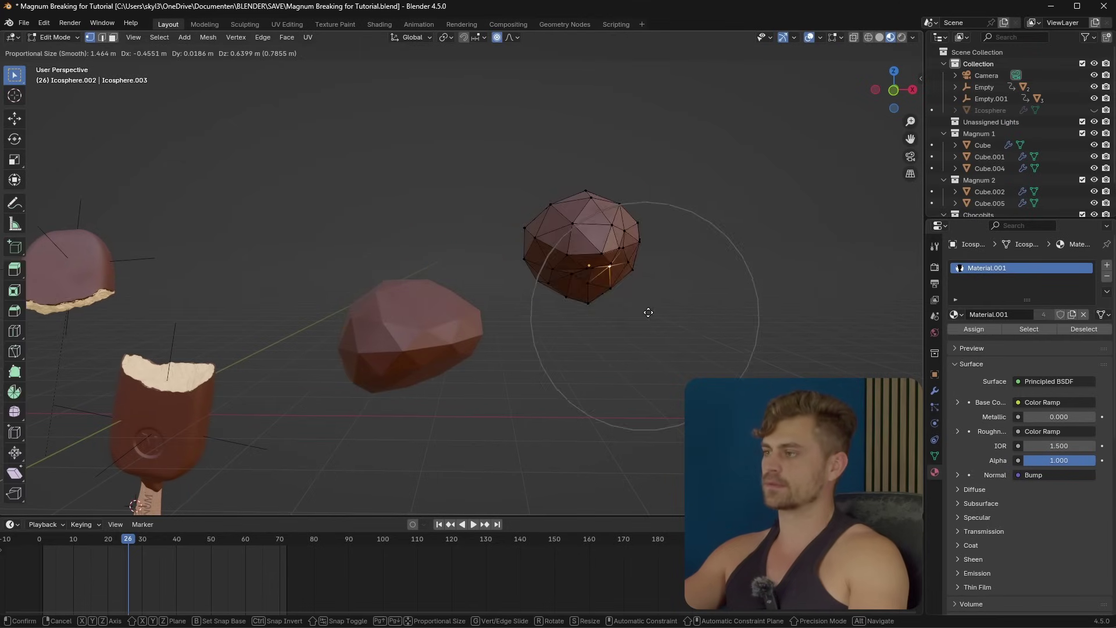
{"action": "left_click", "coordinate": [633, 287]}
{"action": "key", "text": "Tab"}
Duplicate the second chunk below it and flatten the copy with a proportional vertex move
{"action": "key", "text": "shift+d"}
{"action": "left_click", "coordinate": [627, 406]}
{"action": "key", "text": "Tab"}
{"action": "left_click", "coordinate": [619, 317]}
{"action": "key", "text": "g"}
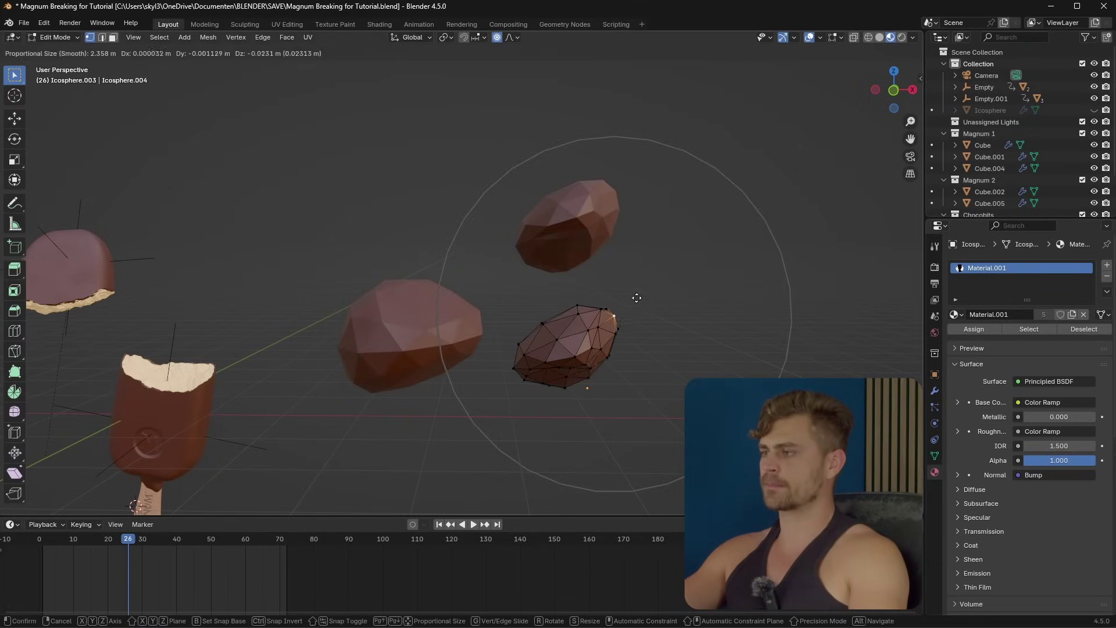
{"action": "left_click", "coordinate": [628, 344]}
Reshape the third chunk from another side by pulling two more of its vertices inward with a smaller proportional falloff
{"action": "middle_click_drag", "start_coordinate": [627, 346], "coordinate": [510, 408]}
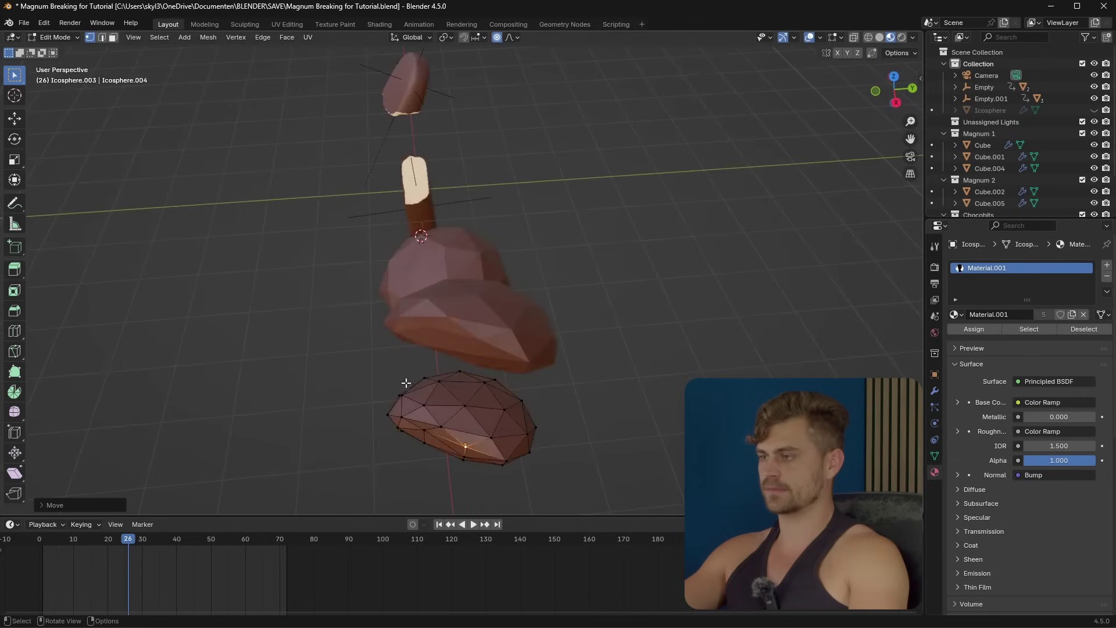
{"action": "key", "text": "g"}
{"action": "scroll", "coordinate": [442, 391], "scroll_direction": "up", "scroll_amount": 3}
{"action": "left_click", "coordinate": [470, 410]}
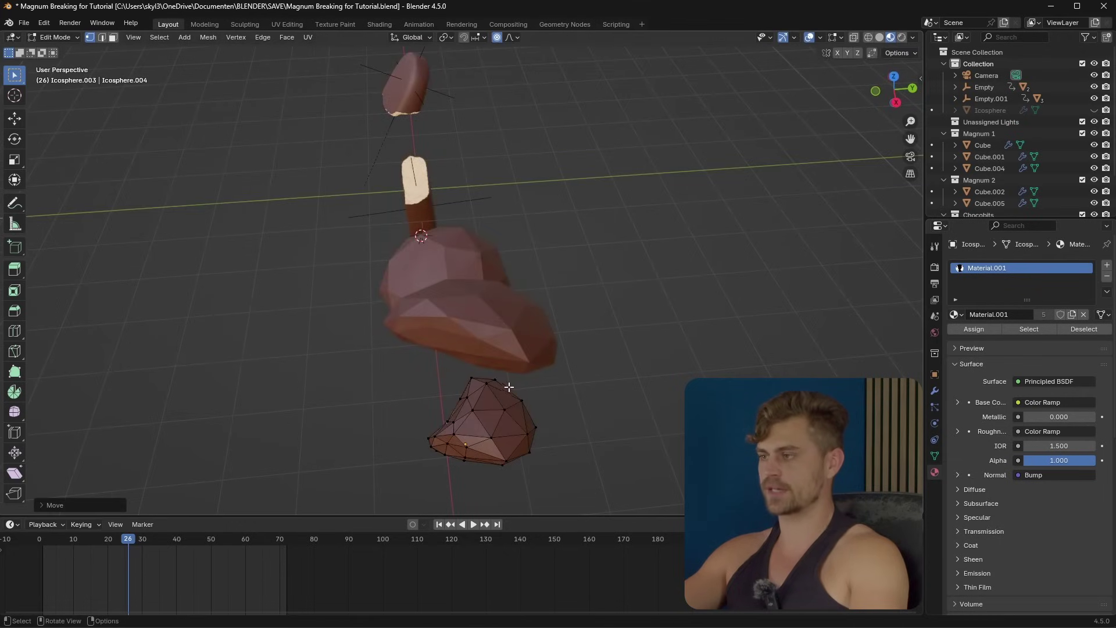
{"action": "left_click", "coordinate": [520, 399]}
{"action": "key", "text": "g"}
{"action": "left_click", "coordinate": [493, 421]}
{"action": "middle_click_drag", "start_coordinate": [494, 420], "coordinate": [612, 407]}
{"action": "key", "text": "Tab"}
Spread the chunks apart to complete a set of five differently shaped chocolate pieces
{"action": "key", "text": "g"}
{"action": "left_click", "coordinate": [630, 388]}
{"action": "scroll", "coordinate": [609, 407], "scroll_direction": "down", "scroll_amount": 3}
Give each of the five chocolate chunks a level 2 Subdivision Surface modifier
{"action": "left_click", "coordinate": [589, 361]}
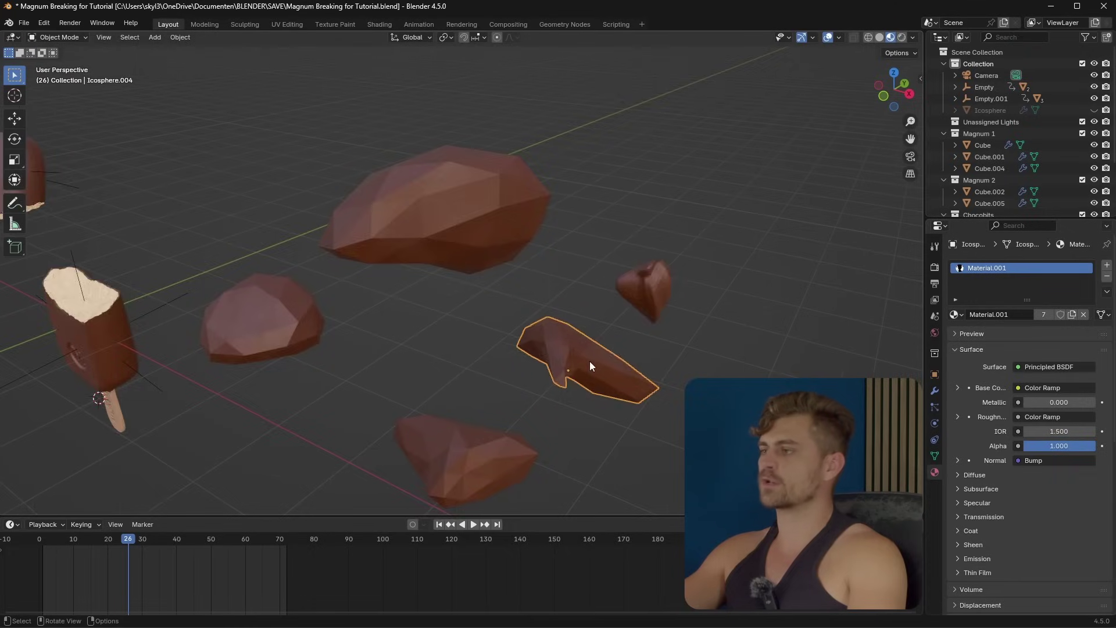
{"action": "scroll", "coordinate": [590, 361], "scroll_direction": "down", "scroll_amount": 3}
{"action": "middle_click_drag", "start_coordinate": [582, 358], "coordinate": [622, 358]}
{"action": "key", "text": "ctrl+2"}
{"action": "scroll", "coordinate": [622, 359], "scroll_direction": "up", "scroll_amount": 2}
{"action": "left_click", "coordinate": [479, 223]}
{"action": "key", "text": "ctrl+2"}
{"action": "left_click", "coordinate": [535, 436]}
{"action": "key", "text": "ctrl+2"}
{"action": "left_click", "coordinate": [495, 219]}
{"action": "key", "text": "ctrl+2"}
{"action": "left_click", "coordinate": [303, 368]}
{"action": "key", "text": "ctrl+2"}
Apply Shade Auto Smooth to the chocolate chunks one after another
{"action": "middle_click_drag", "start_coordinate": [286, 386], "coordinate": [387, 351]}
{"action": "right_click", "coordinate": [400, 344]}
{"action": "left_click", "coordinate": [400, 345]}
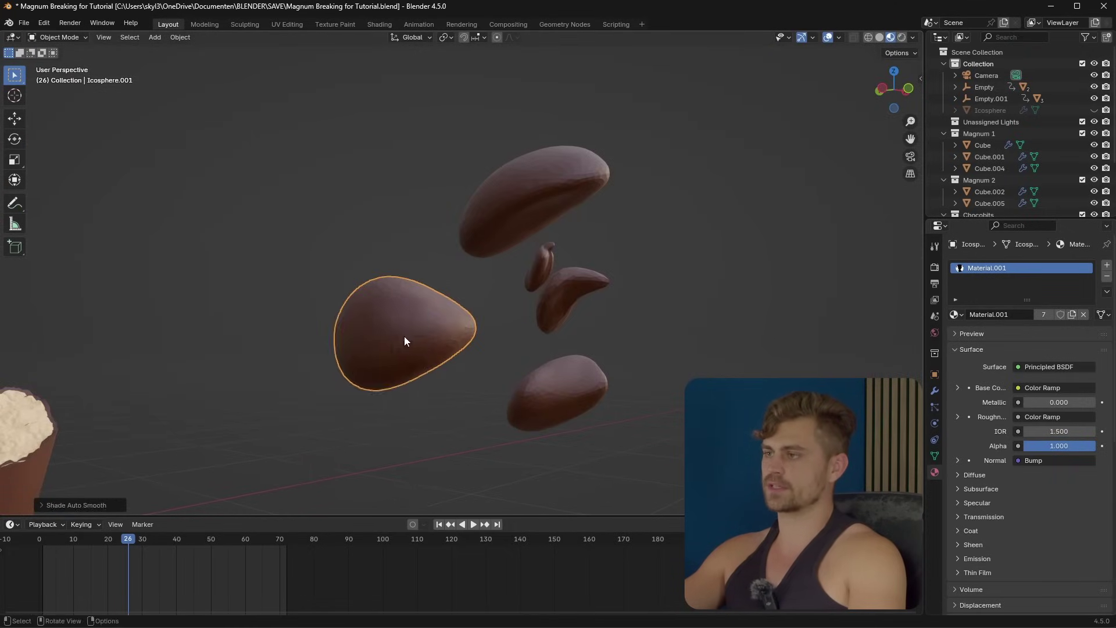
{"action": "left_click", "coordinate": [566, 200]}
{"action": "right_click", "coordinate": [566, 200]}
{"action": "left_click", "coordinate": [567, 201]}
{"action": "left_click", "coordinate": [578, 288]}
{"action": "right_click", "coordinate": [578, 290]}
{"action": "left_click", "coordinate": [578, 290]}
{"action": "left_click", "coordinate": [557, 366]}
{"action": "right_click", "coordinate": [558, 365]}
{"action": "left_click", "coordinate": [558, 364]}
Select all five chocolate chunks and move them far away from the Magnum
{"action": "middle_click_drag", "start_coordinate": [558, 364], "coordinate": [584, 243]}
{"action": "left_click_drag", "start_coordinate": [584, 243], "coordinate": [356, 396]}
{"action": "scroll", "coordinate": [372, 393], "scroll_direction": "down", "scroll_amount": 4}
{"action": "key", "text": "g"}
{"action": "left_click", "coordinate": [727, 346]}
Open the lower Magnum piece's chocolate shell for mesh editing
{"action": "scroll", "coordinate": [1001, 174], "scroll_direction": "down", "scroll_amount": 3}
{"action": "middle_click_drag", "start_coordinate": [336, 351], "coordinate": [315, 343]}
{"action": "scroll", "coordinate": [320, 329], "scroll_direction": "up", "scroll_amount": 7}
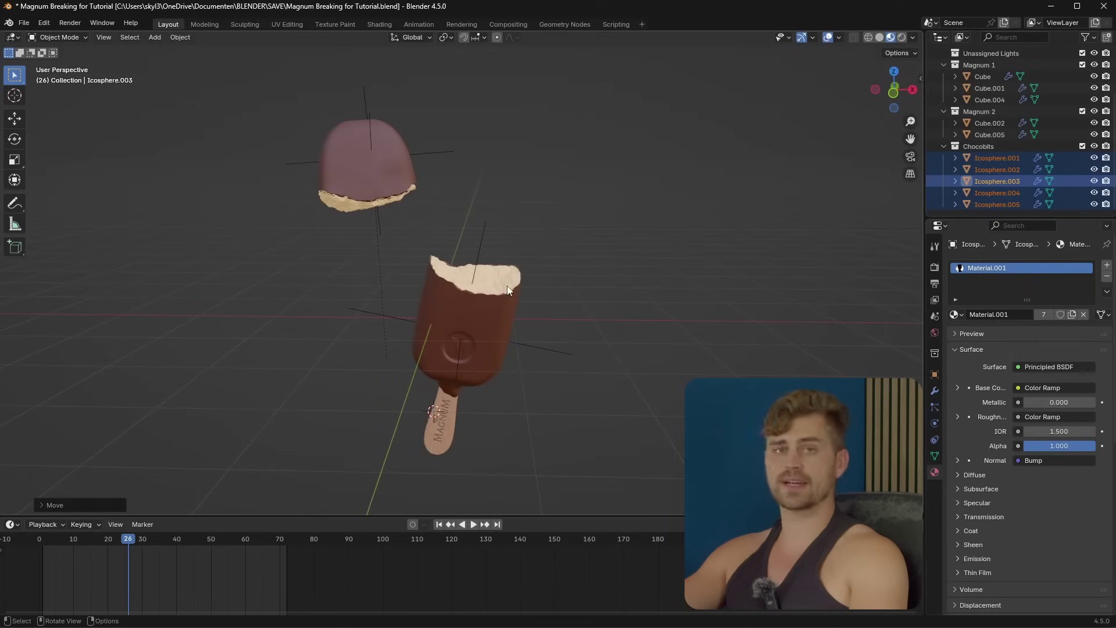
{"action": "scroll", "coordinate": [563, 314], "scroll_direction": "up", "scroll_amount": 2}
{"action": "middle_click_drag", "start_coordinate": [567, 325], "coordinate": [570, 351]}
{"action": "scroll", "coordinate": [606, 379], "scroll_direction": "up", "scroll_amount": 4}
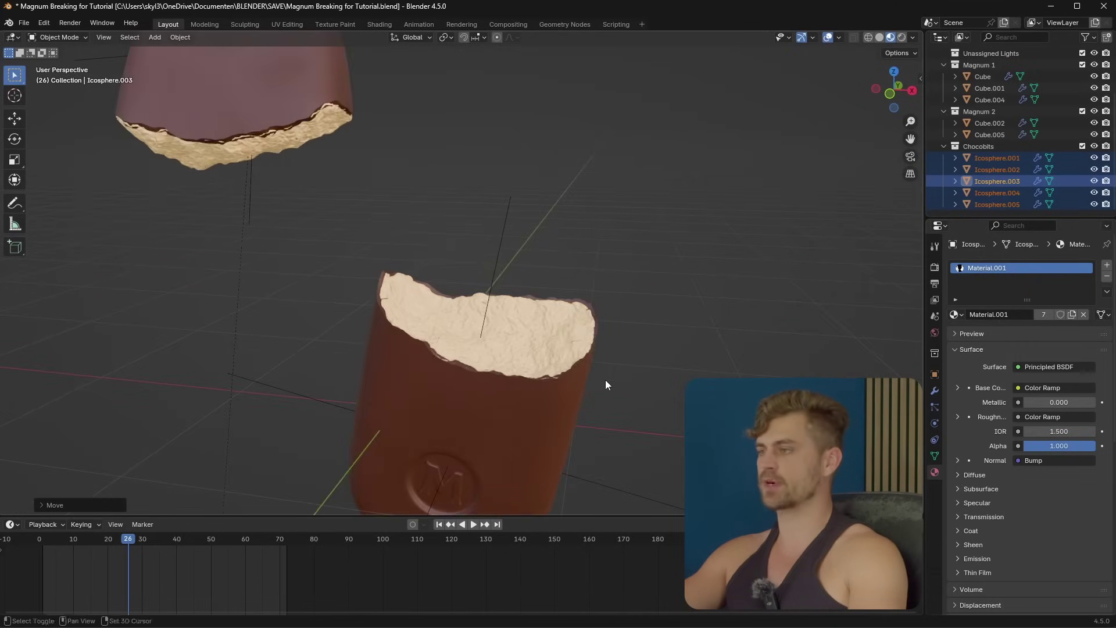
{"action": "left_click", "coordinate": [541, 329]}
{"action": "middle_click_drag", "start_coordinate": [476, 395], "coordinate": [512, 389]}
{"action": "left_click", "coordinate": [420, 411]}
{"action": "key", "text": "Tab"}
Examine the shell's selected fracture surface where it overlaps the ice cream filling
{"action": "scroll", "coordinate": [483, 377], "scroll_direction": "up", "scroll_amount": 3}
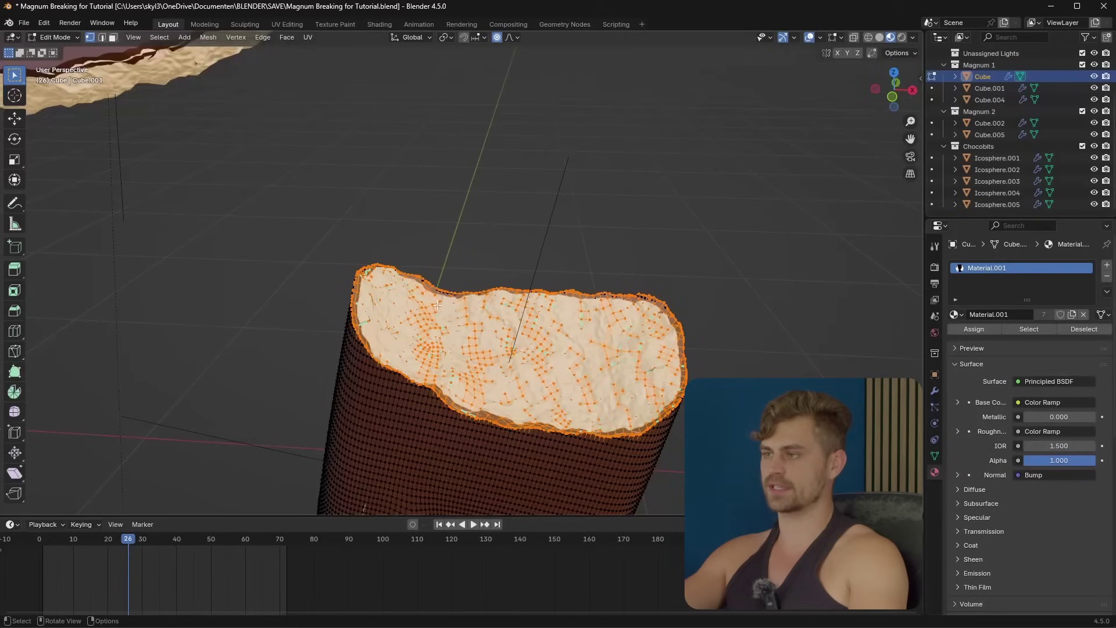
{"action": "scroll", "coordinate": [401, 278], "scroll_direction": "up", "scroll_amount": 4}
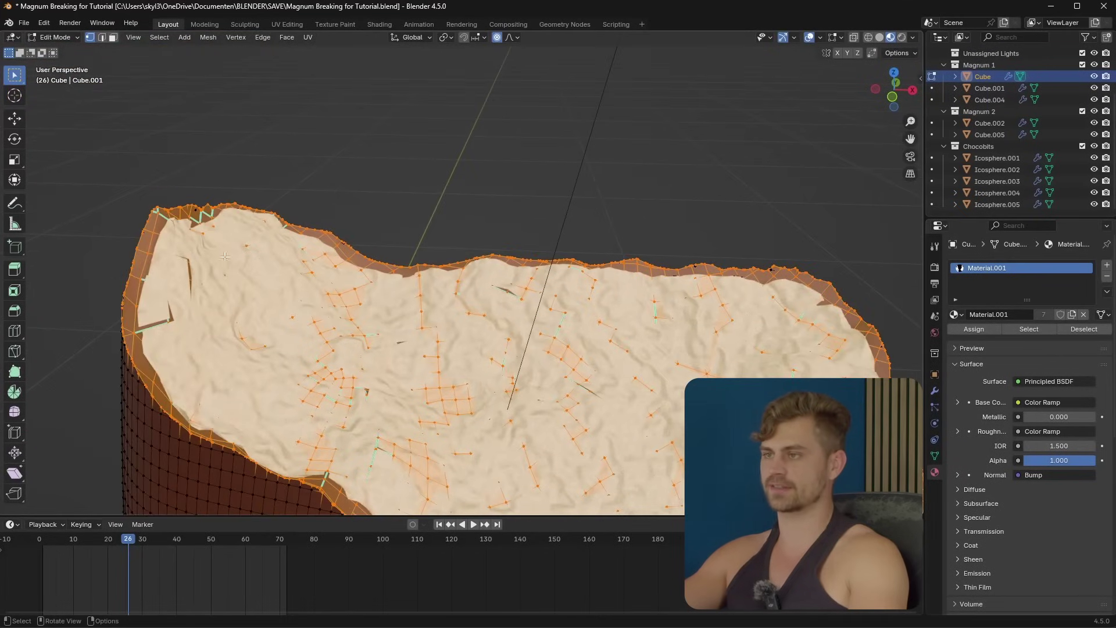
{"action": "scroll", "coordinate": [185, 271], "scroll_direction": "down", "scroll_amount": 4}
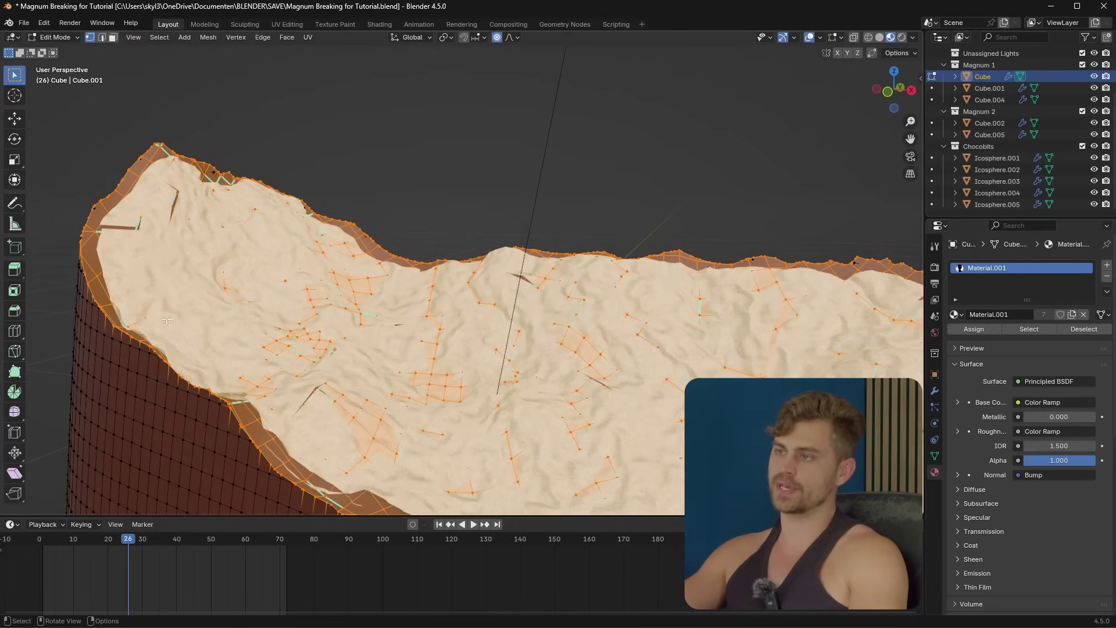
{"action": "scroll", "coordinate": [169, 318], "scroll_direction": "down", "scroll_amount": 4}
{"action": "mouse_move", "coordinate": [620, 346]}
{"action": "middle_mouse_down"}
{"action": "mouse_move", "coordinate": [528, 366]}
{"action": "mouse_move", "coordinate": [612, 340]}
{"action": "middle_mouse_up"}
{"action": "scroll", "coordinate": [534, 333], "scroll_direction": "up", "scroll_amount": 4}
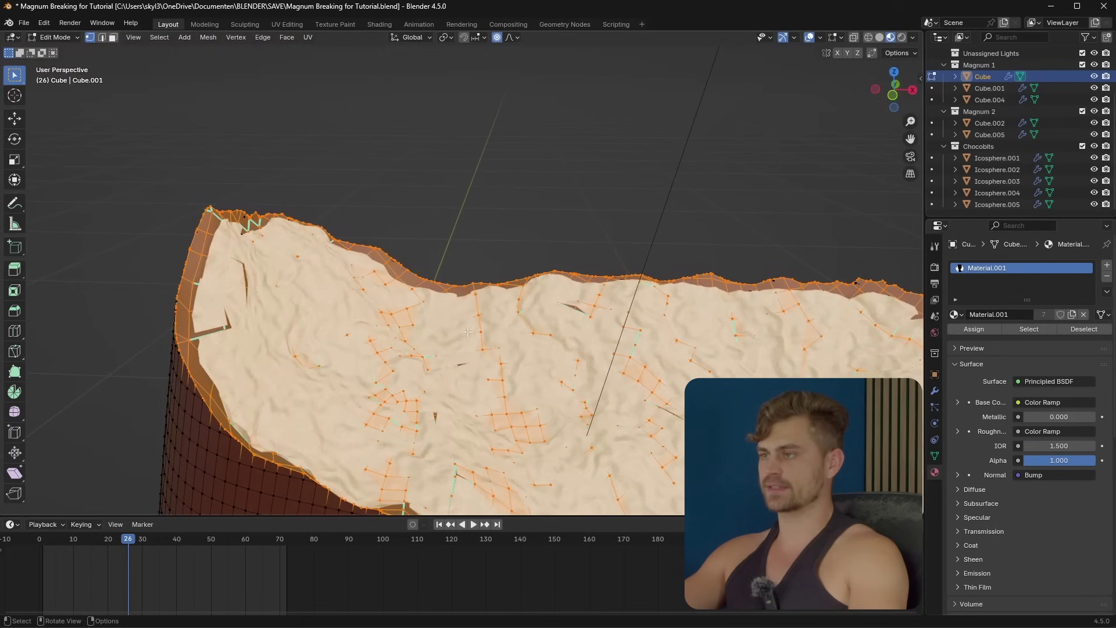
{"action": "scroll", "coordinate": [480, 355], "scroll_direction": "down", "scroll_amount": 3}
Isolate the chocolate shell in local view and circle-select the faces across its fracture surface
{"action": "key", "text": "slash"}
{"action": "middle_click_drag", "start_coordinate": [506, 237], "coordinate": [485, 336]}
{"action": "left_click", "coordinate": [771, 312]}
{"action": "key", "text": "c"}
{"action": "scroll", "coordinate": [536, 250], "scroll_direction": "down", "scroll_amount": 13}
{"action": "mouse_move", "coordinate": [561, 288]}
{"action": "left_mouse_down"}
{"action": "mouse_move", "coordinate": [434, 250]}
{"action": "mouse_move", "coordinate": [398, 233]}
{"action": "mouse_move", "coordinate": [372, 200]}
{"action": "mouse_move", "coordinate": [363, 250]}
{"action": "mouse_move", "coordinate": [430, 261]}
{"action": "mouse_move", "coordinate": [500, 314]}
{"action": "mouse_move", "coordinate": [599, 291]}
{"action": "mouse_move", "coordinate": [561, 198]}
{"action": "mouse_move", "coordinate": [441, 191]}
{"action": "left_mouse_up"}
{"action": "right_click", "coordinate": [440, 191]}
Refine the selection in face mode so only the shell's fracture surface stays selected, excluding the outer walls
{"action": "middle_click_drag", "start_coordinate": [499, 314], "coordinate": [536, 242]}
{"action": "scroll", "coordinate": [556, 224], "scroll_direction": "up", "scroll_amount": 3}
{"action": "left_click_drag", "start_coordinate": [646, 233], "coordinate": [434, 282]}
{"action": "left_click_drag", "start_coordinate": [474, 218], "coordinate": [661, 290], "text": "ctrl"}
{"action": "left_click_drag", "start_coordinate": [400, 227], "coordinate": [227, 167], "text": "ctrl"}
{"action": "key", "text": "3"}
{"action": "middle_click_drag", "start_coordinate": [521, 264], "coordinate": [548, 322], "text": "shift"}
{"action": "left_click_drag", "start_coordinate": [657, 308], "coordinate": [543, 264], "text": "ctrl"}
{"action": "left_click_drag", "start_coordinate": [543, 264], "coordinate": [540, 259], "text": "ctrl"}
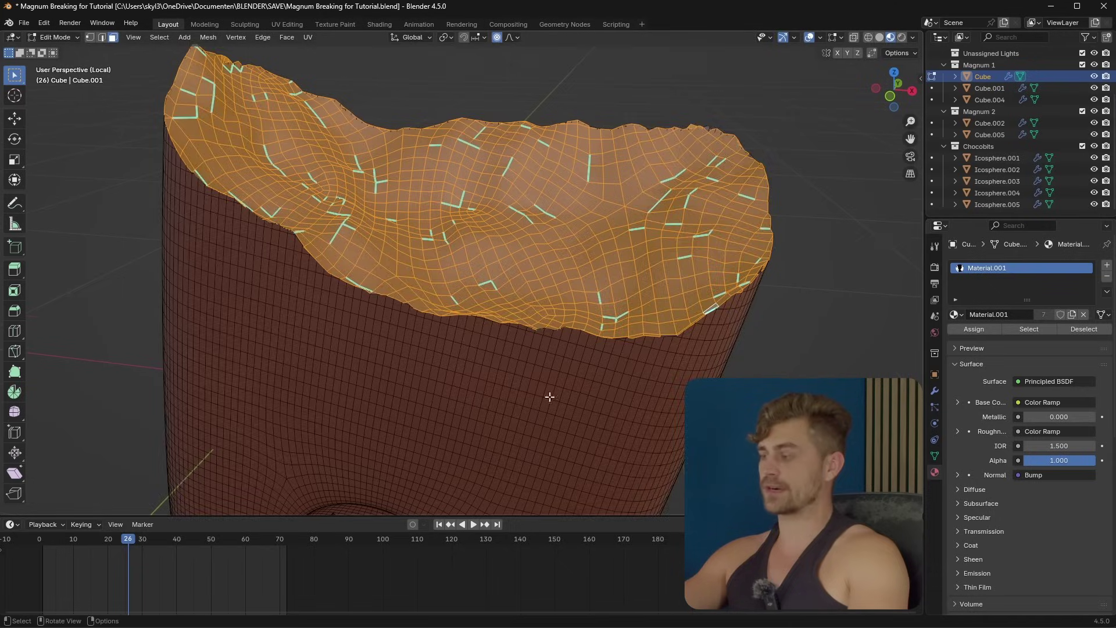
Add a vertex group to the shell mesh for the selected fracture surface
{"action": "scroll", "coordinate": [509, 326], "scroll_direction": "down", "scroll_amount": 2}
{"action": "middle_click_drag", "start_coordinate": [509, 326], "coordinate": [523, 366]}
{"action": "left_click", "coordinate": [933, 457]}
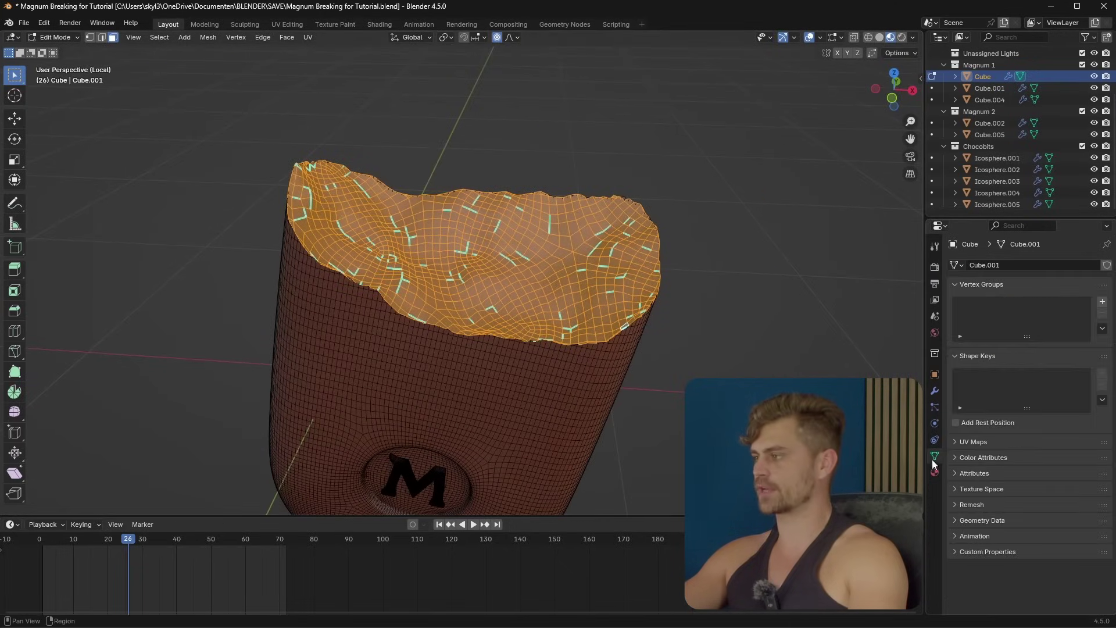
{"action": "left_click", "coordinate": [1101, 301]}
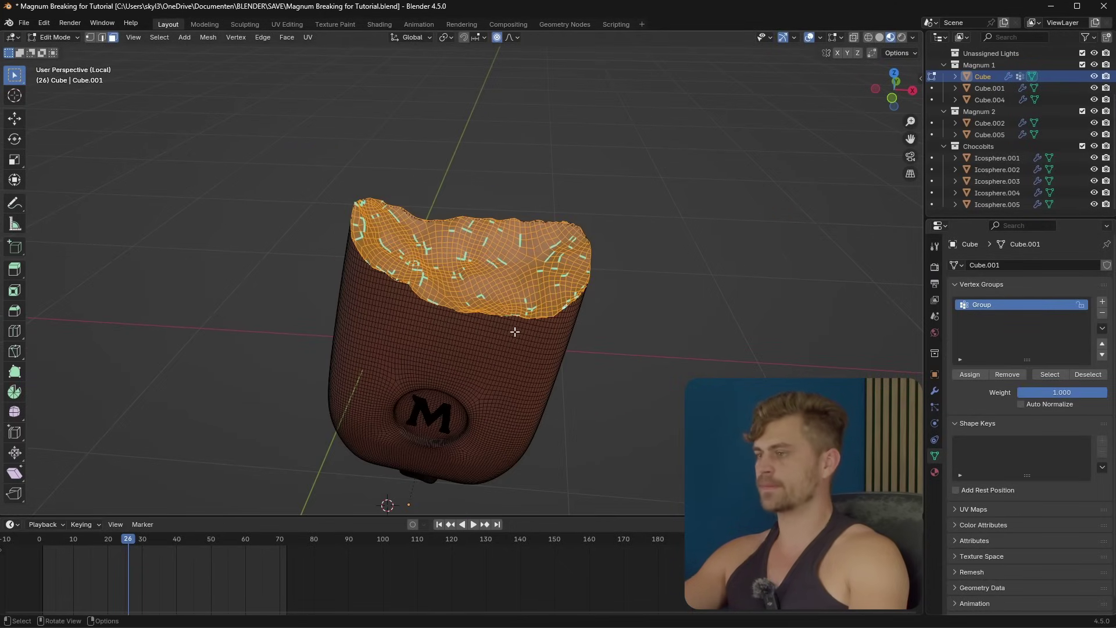
Invert the selection to the outer shell faces for removal from the vertex group, and exit mesh editing
{"action": "scroll", "coordinate": [510, 327], "scroll_direction": "down", "scroll_amount": 3}
{"action": "key", "text": "ctrl+i"}
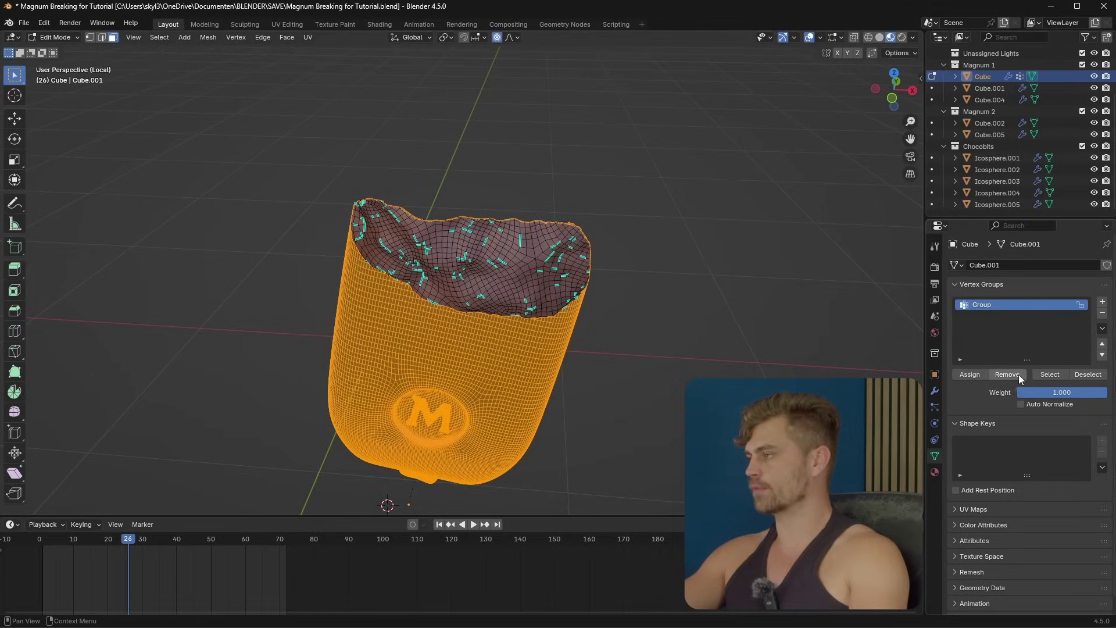
{"action": "key", "text": "Tab"}
{"action": "scroll", "coordinate": [416, 271], "scroll_direction": "up", "scroll_amount": 5}
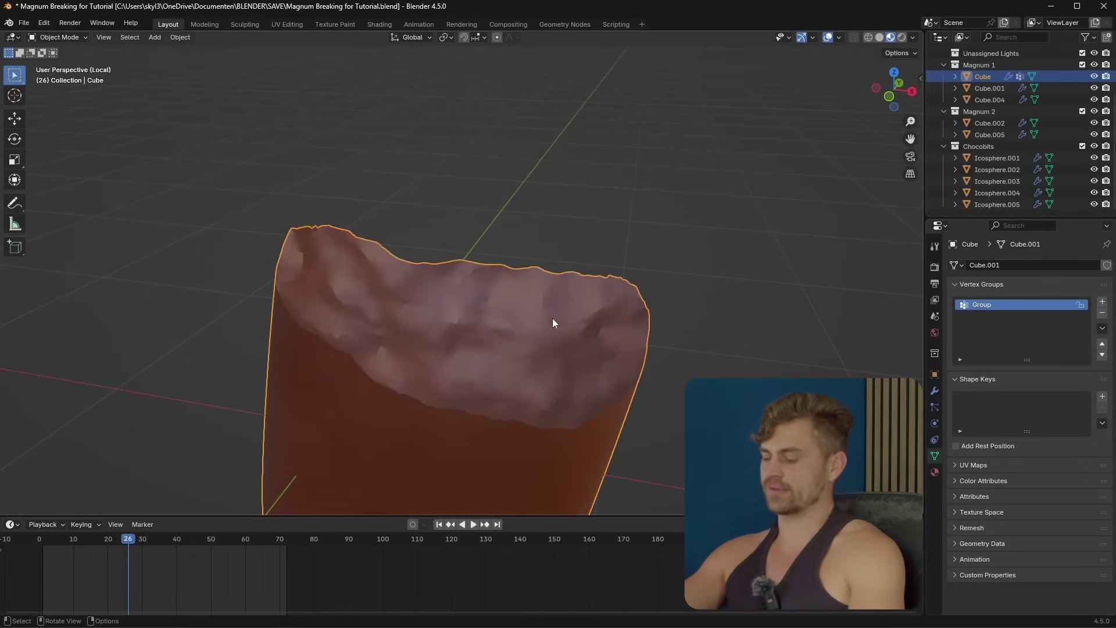
Leave local view and add an emitter particle system to the lower chocolate shell
{"action": "scroll", "coordinate": [514, 339], "scroll_direction": "up", "scroll_amount": 2}
{"action": "key", "text": "KP_Divide"}
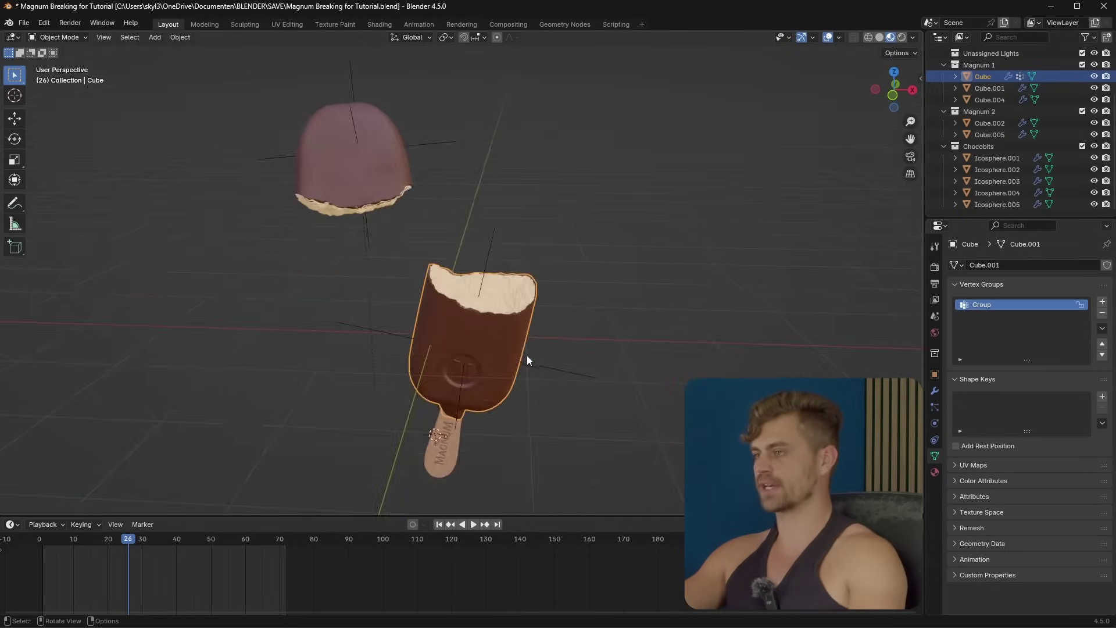
{"action": "left_click", "coordinate": [933, 408]}
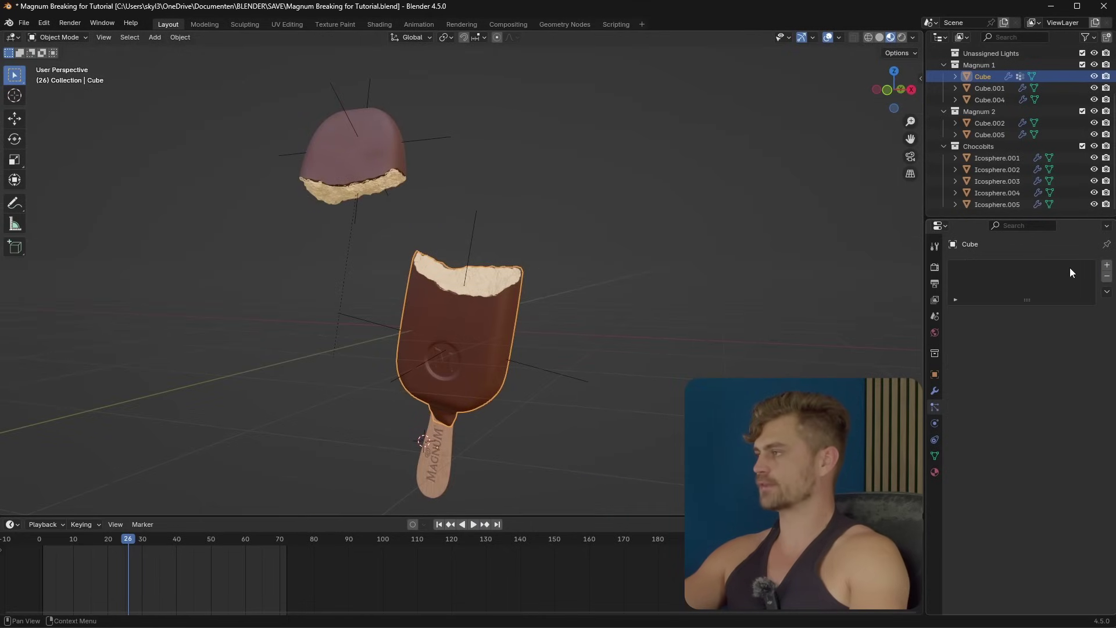
{"action": "left_click", "coordinate": [1107, 265]}
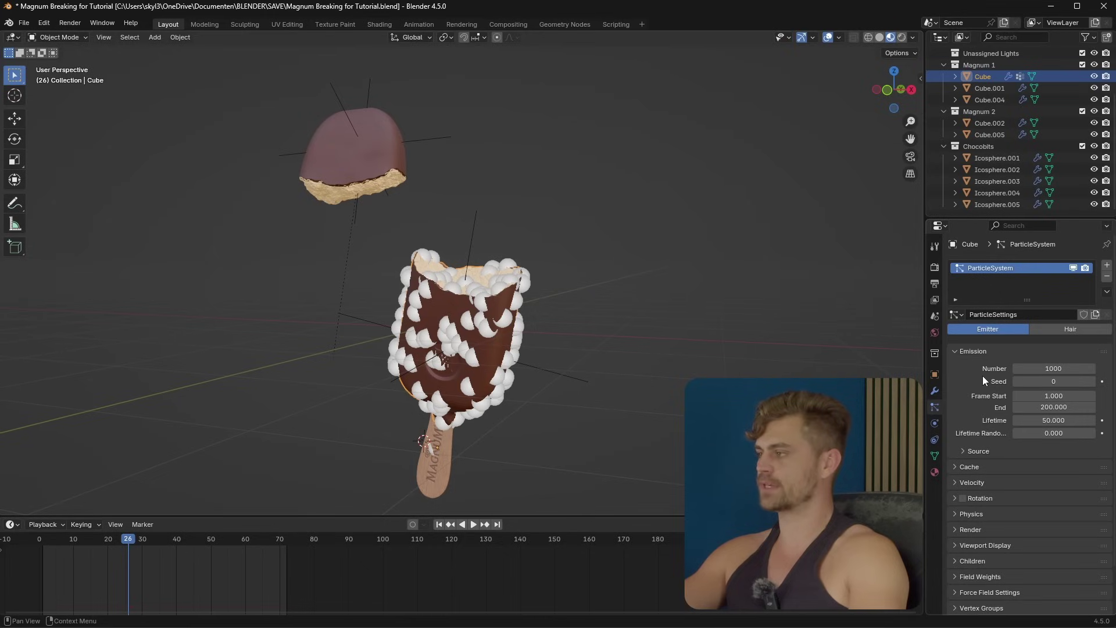
Go to frame 10, where the break begins, and set the particle emission to start at frame 10 and end at 11
{"action": "scroll", "coordinate": [982, 376], "scroll_direction": "down", "scroll_amount": 2}
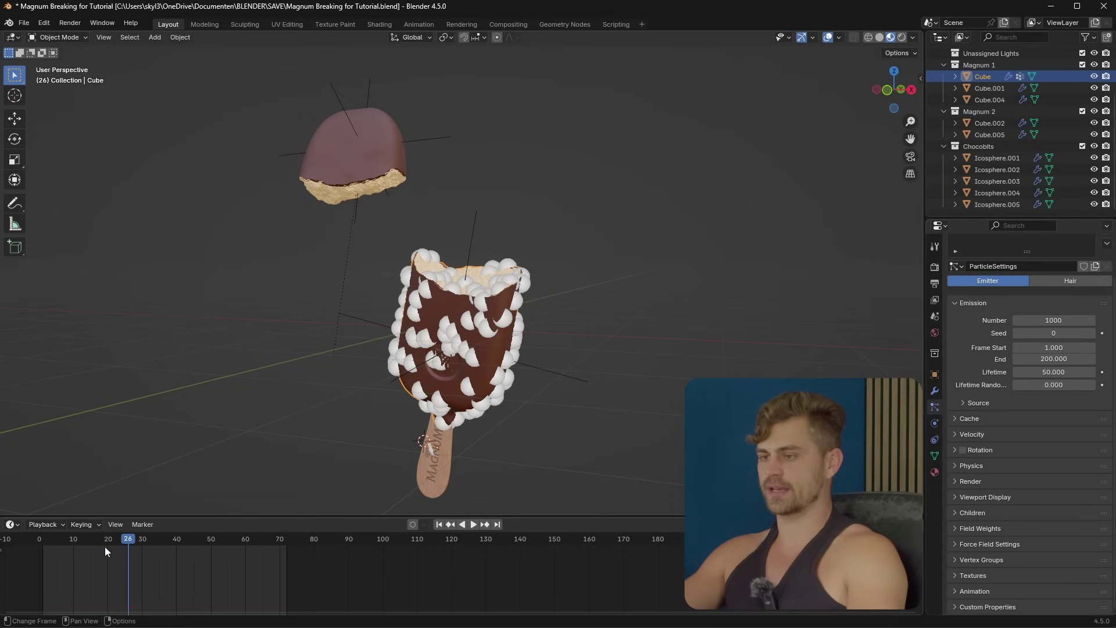
{"action": "left_click_drag", "start_coordinate": [78, 537], "coordinate": [74, 543]}
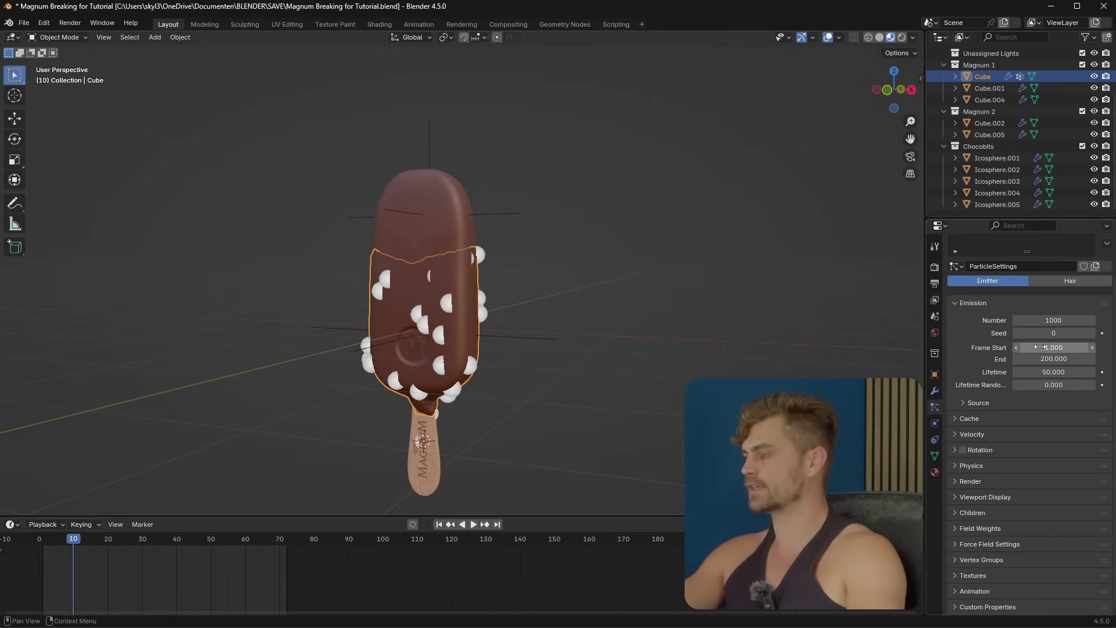
{"action": "left_click", "coordinate": [1076, 348]}
{"action": "type", "text": "10"}
{"action": "key", "text": "Return"}
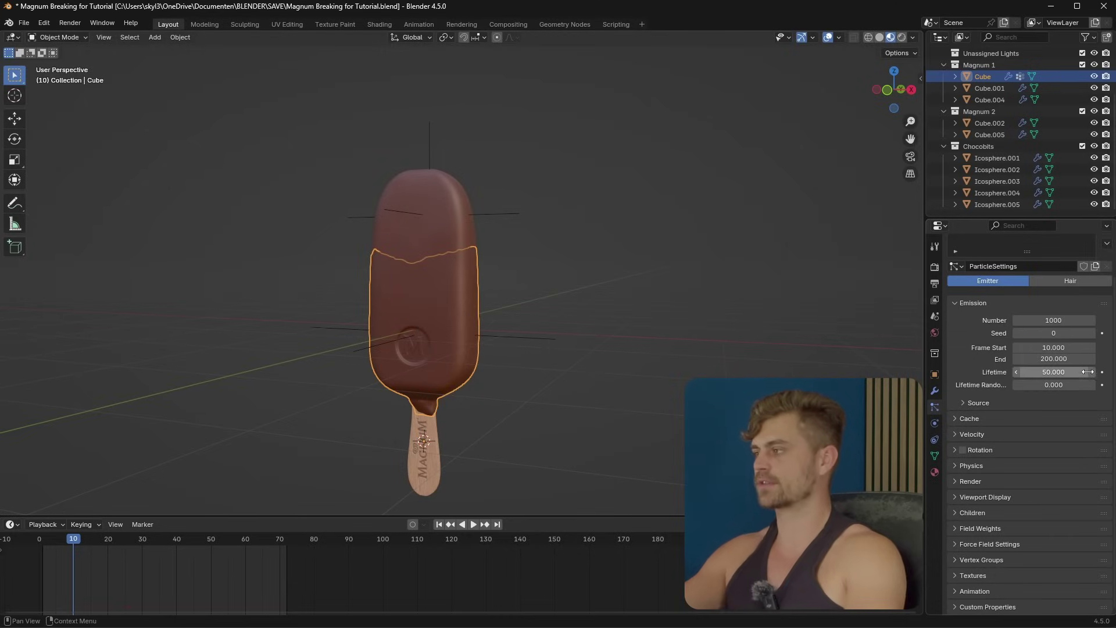
{"action": "left_click", "coordinate": [1075, 358]}
{"action": "type", "text": "11"}
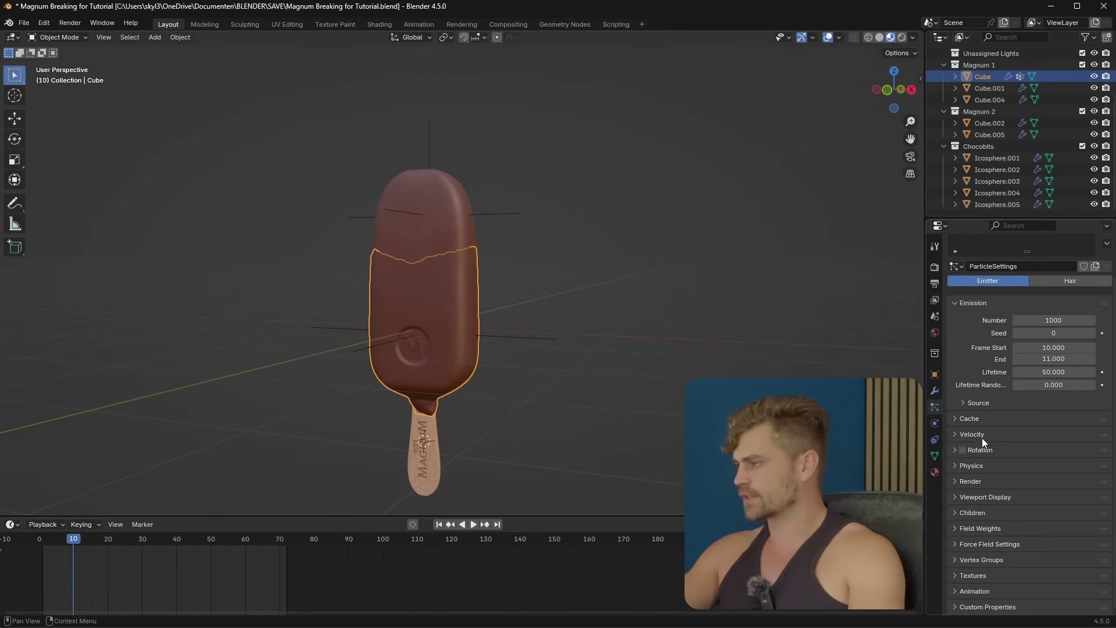
Render the particles as a collection, using Chocobits as the instance collection
{"action": "left_click", "coordinate": [982, 482]}
{"action": "left_click", "coordinate": [1049, 499]}
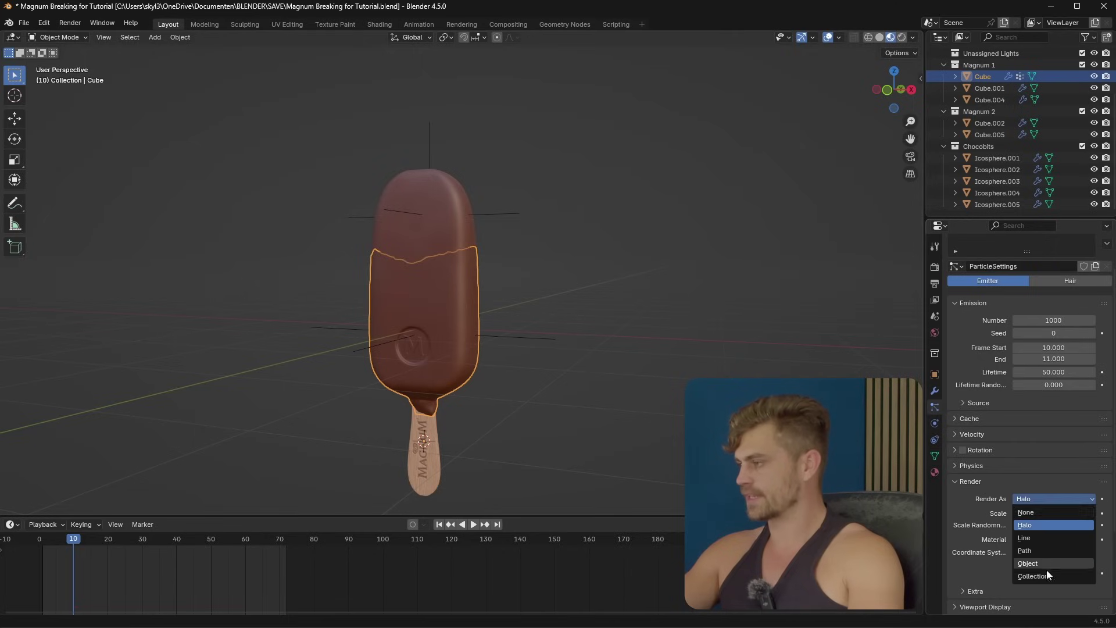
{"action": "left_click", "coordinate": [1047, 573]}
{"action": "scroll", "coordinate": [1047, 521], "scroll_direction": "down", "scroll_amount": 3}
{"action": "left_click", "coordinate": [1052, 515]}
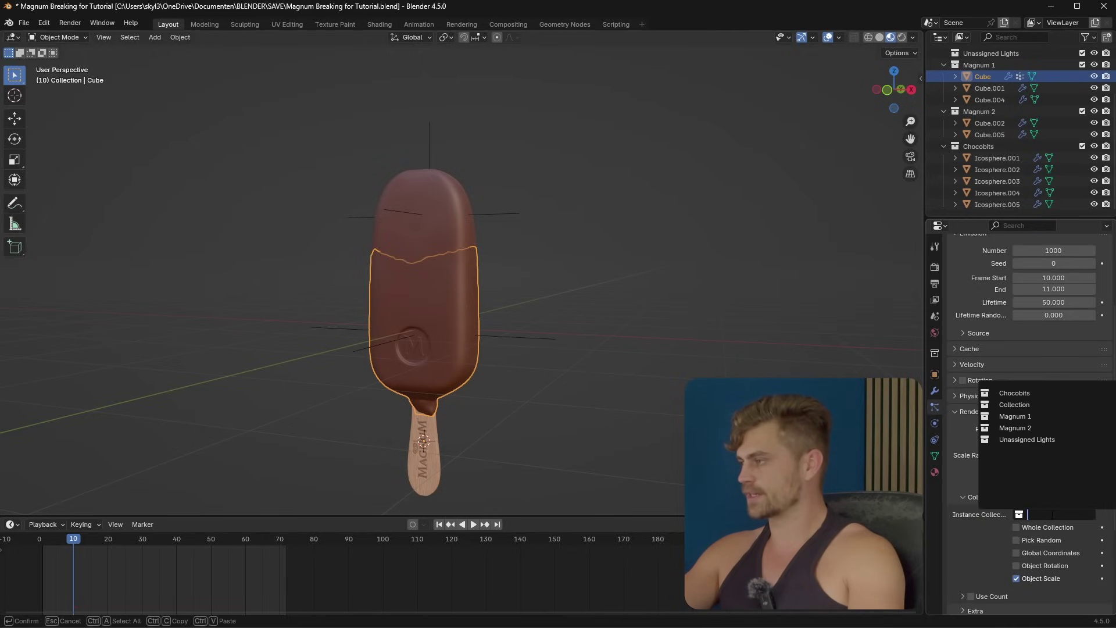
{"action": "left_click", "coordinate": [1036, 394]}
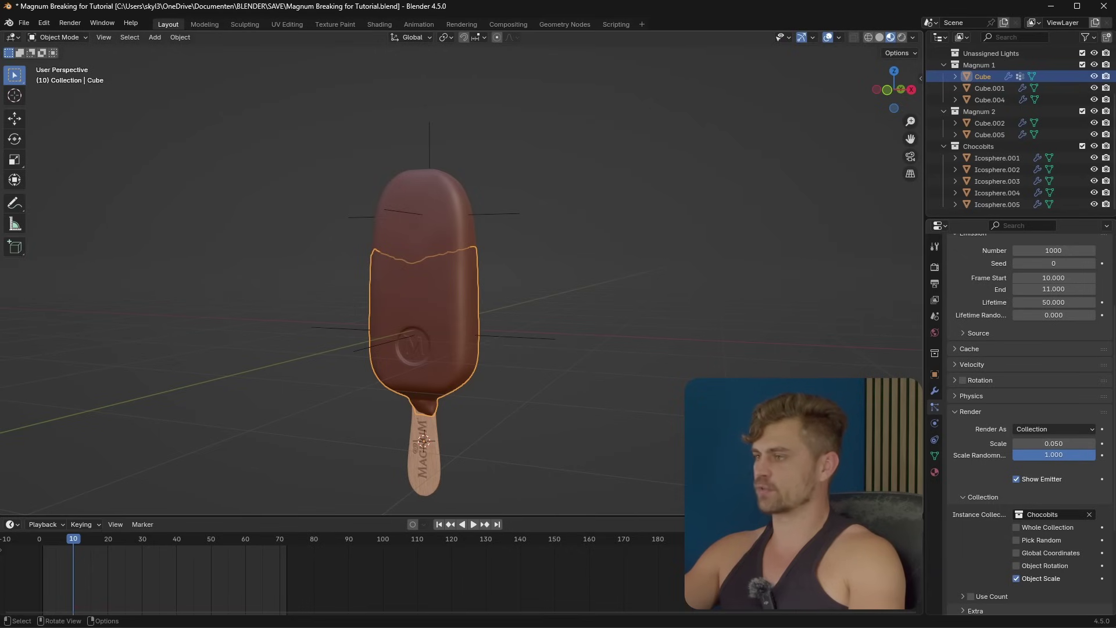
Play the animation from the start and examine the chocolate bits emitted around the lower shell
{"action": "key", "text": "shift+Left"}
{"action": "key", "text": "space"}
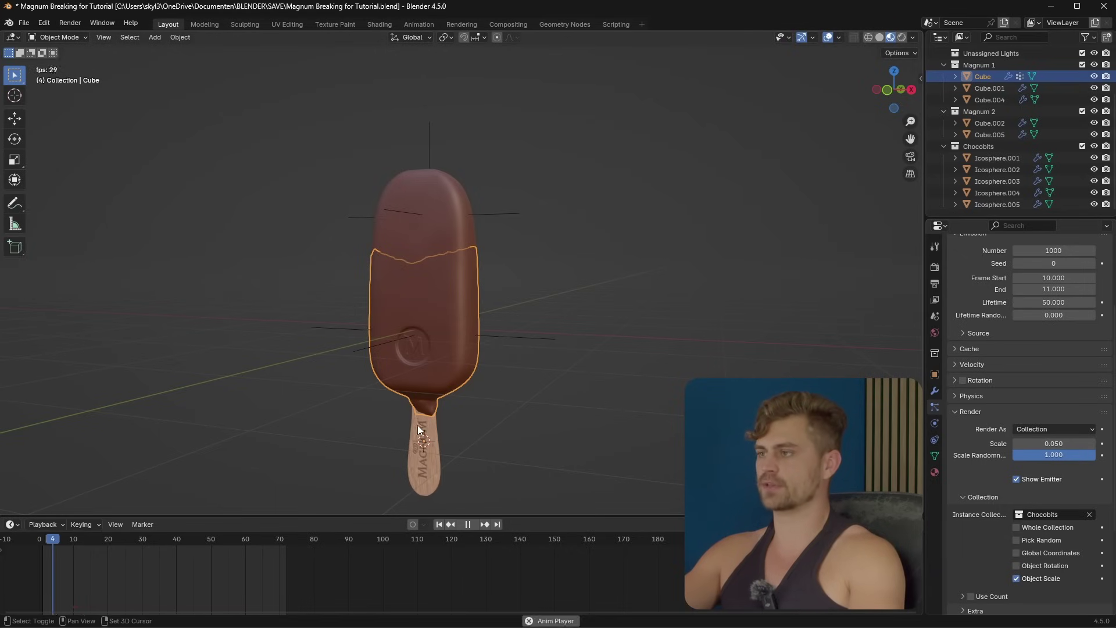
{"action": "middle_click_drag", "start_coordinate": [465, 402], "coordinate": [498, 381]}
{"action": "scroll", "coordinate": [498, 385], "scroll_direction": "down", "scroll_amount": 3}
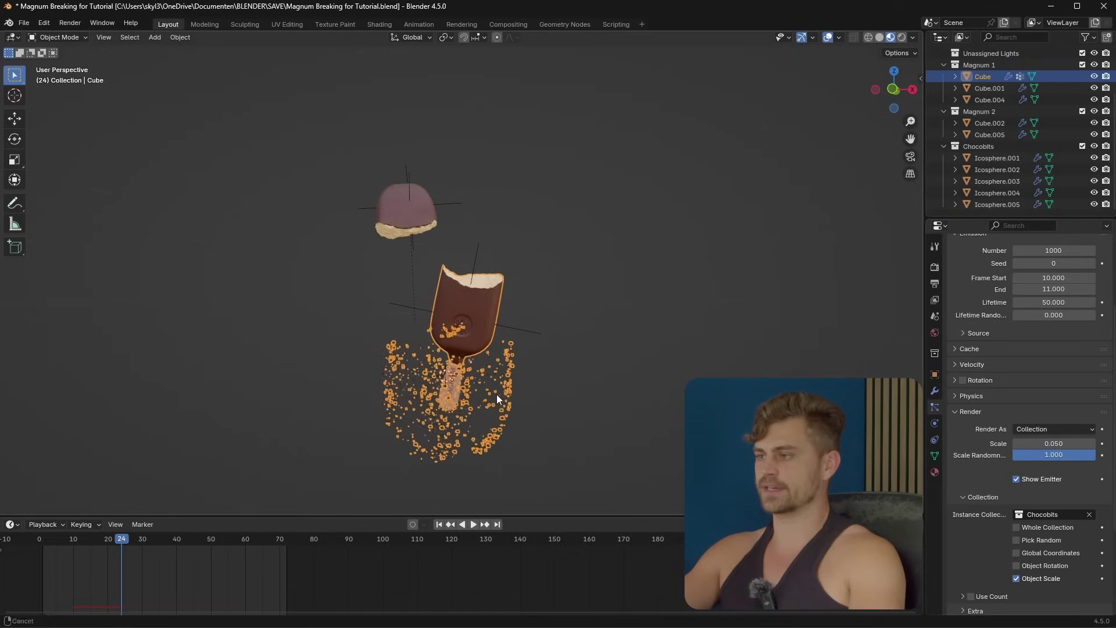
{"action": "left_click", "coordinate": [595, 450]}
{"action": "scroll", "coordinate": [573, 457], "scroll_direction": "up", "scroll_amount": 5}
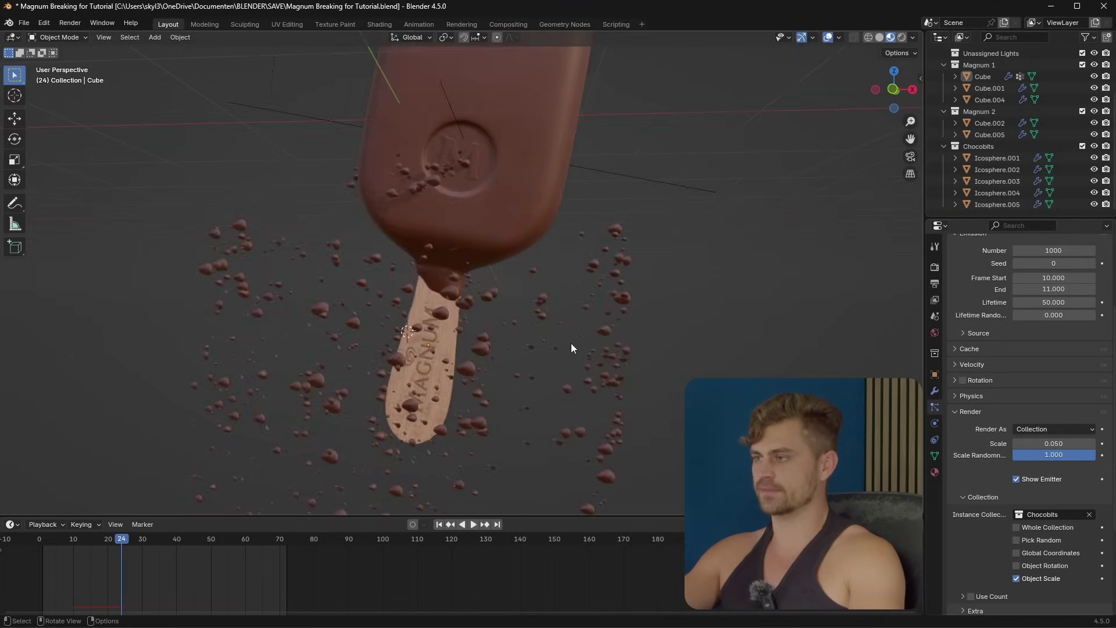
{"action": "middle_click_drag", "start_coordinate": [570, 353], "coordinate": [584, 323]}
Try a smaller particle render scale of 0.016 and check the bits up close
{"action": "left_click_drag", "start_coordinate": [1053, 443], "coordinate": [1045, 443]}
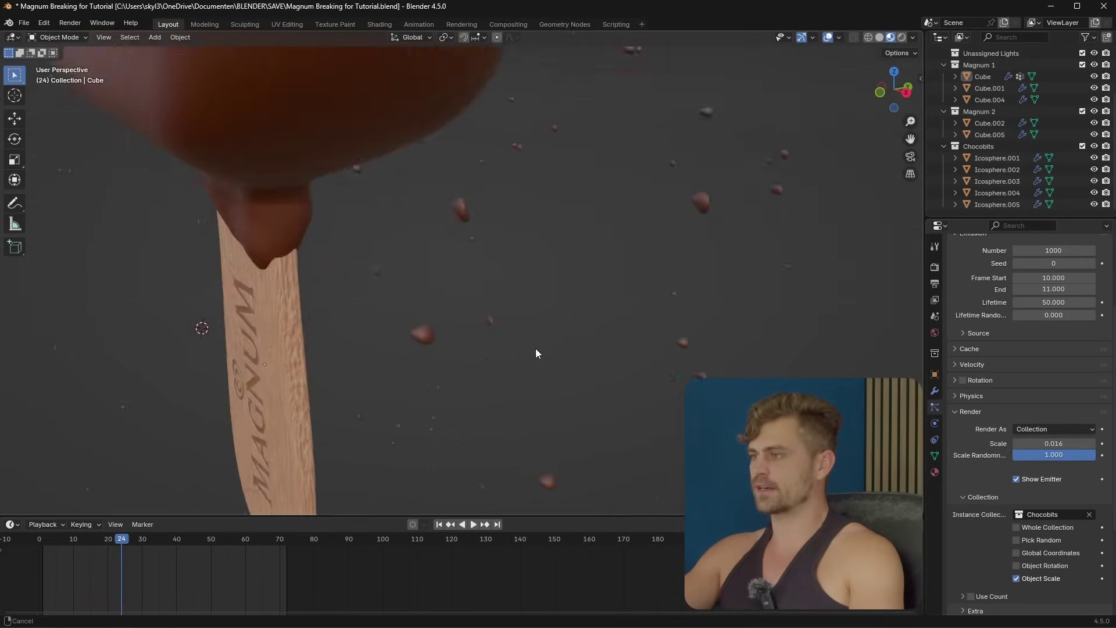
{"action": "scroll", "coordinate": [489, 337], "scroll_direction": "up", "scroll_amount": 1}
{"action": "middle_click_drag", "start_coordinate": [535, 348], "coordinate": [512, 351]}
{"action": "scroll", "coordinate": [490, 336], "scroll_direction": "down", "scroll_amount": 1}
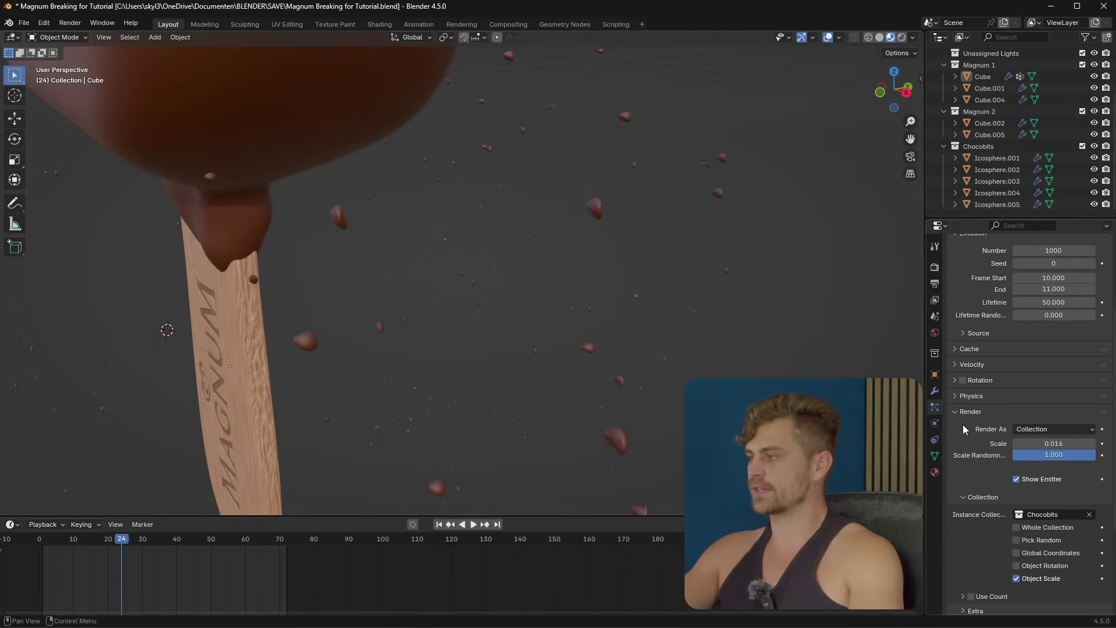
Enable Pick Random for the Chocobits instances and set the particle render scale to 0.059
{"action": "scroll", "coordinate": [989, 429], "scroll_direction": "down", "scroll_amount": 5}
{"action": "left_click", "coordinate": [1016, 411]}
{"action": "left_click", "coordinate": [1017, 410]}
{"action": "left_click", "coordinate": [1015, 423]}
{"action": "scroll", "coordinate": [491, 394], "scroll_direction": "down", "scroll_amount": 4}
{"action": "scroll", "coordinate": [545, 361], "scroll_direction": "up", "scroll_amount": 4}
{"action": "middle_click_drag", "start_coordinate": [505, 385], "coordinate": [576, 372]}
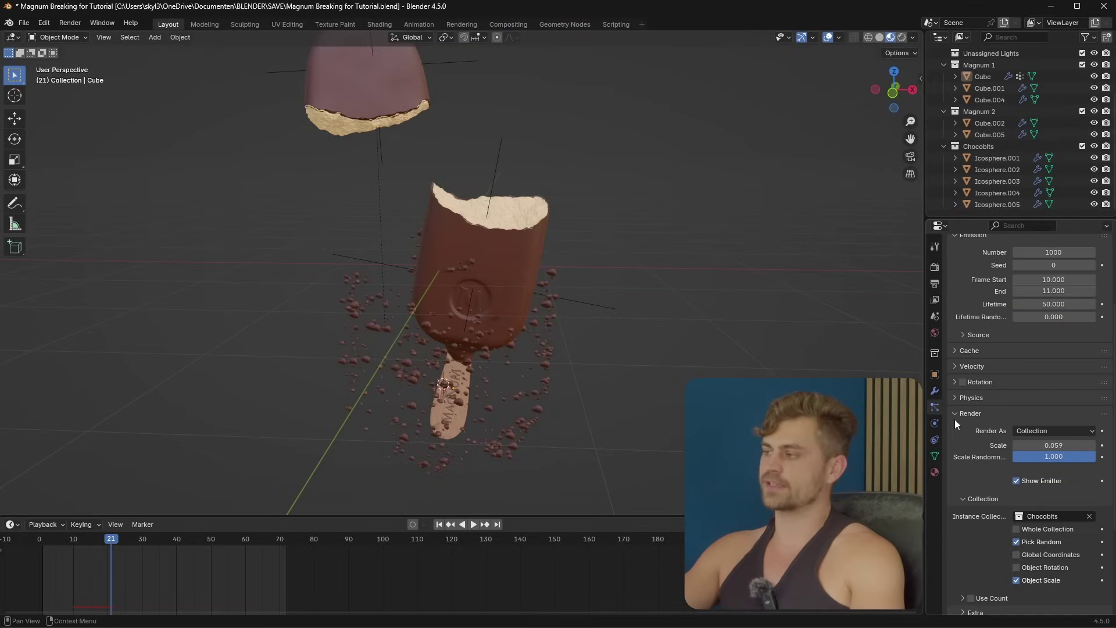
Set the particle system's gravity field weight to 0 and replay the animation from the start
{"action": "scroll", "coordinate": [959, 415], "scroll_direction": "down", "scroll_amount": 5}
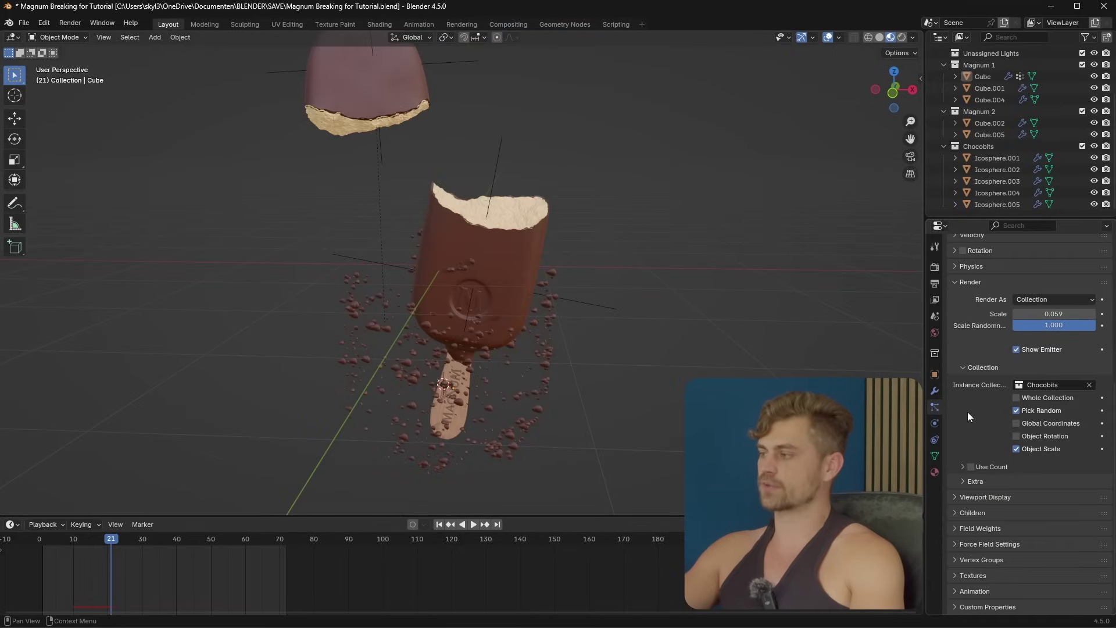
{"action": "left_click", "coordinate": [956, 530]}
{"action": "scroll", "coordinate": [955, 532], "scroll_direction": "down", "scroll_amount": 5}
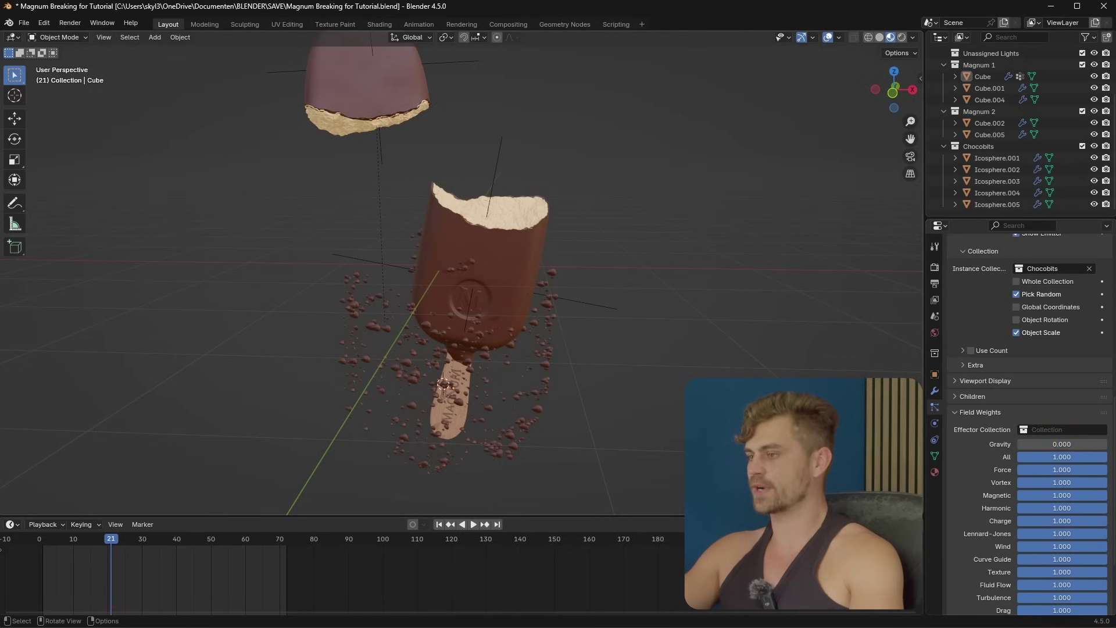
{"action": "left_click", "coordinate": [439, 525]}
{"action": "key", "text": "space"}
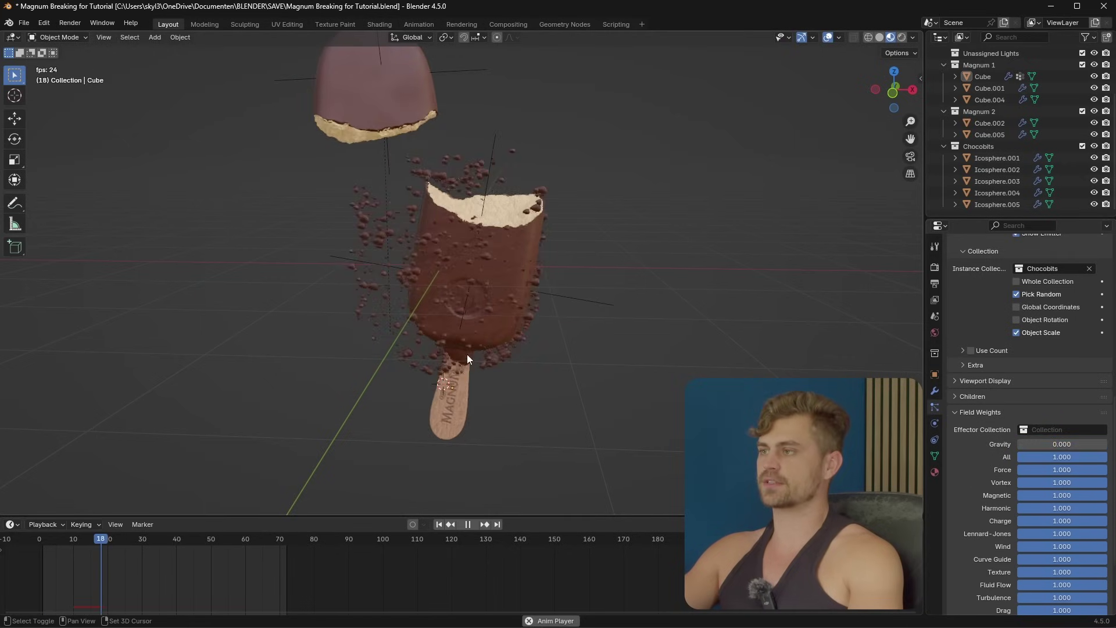
{"action": "key", "text": "space"}
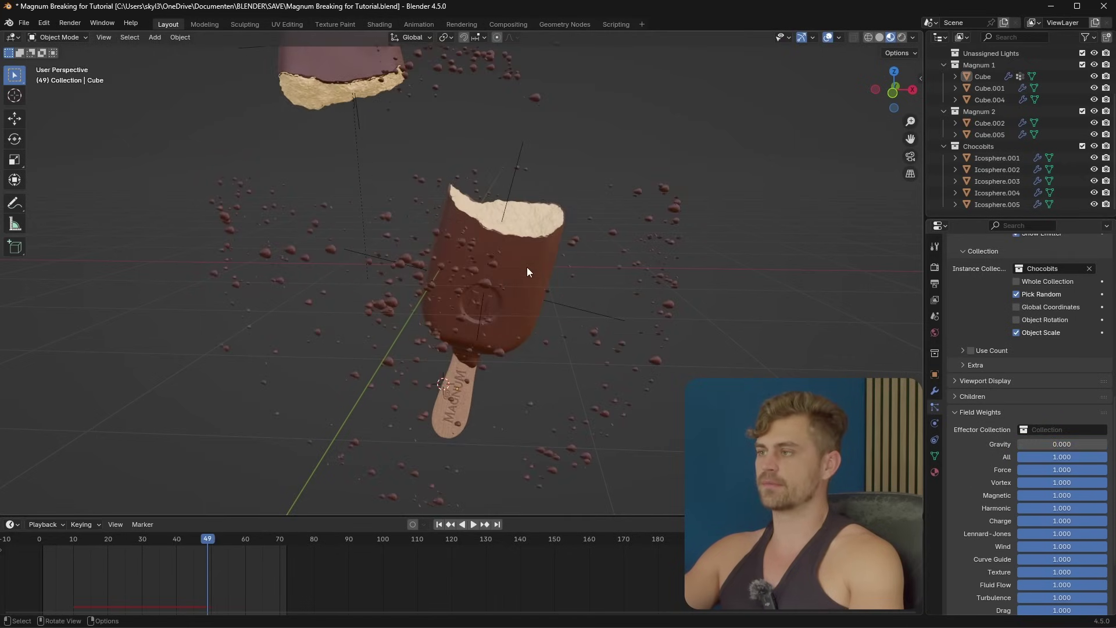
{"action": "middle_click_drag", "start_coordinate": [492, 268], "coordinate": [501, 261]}
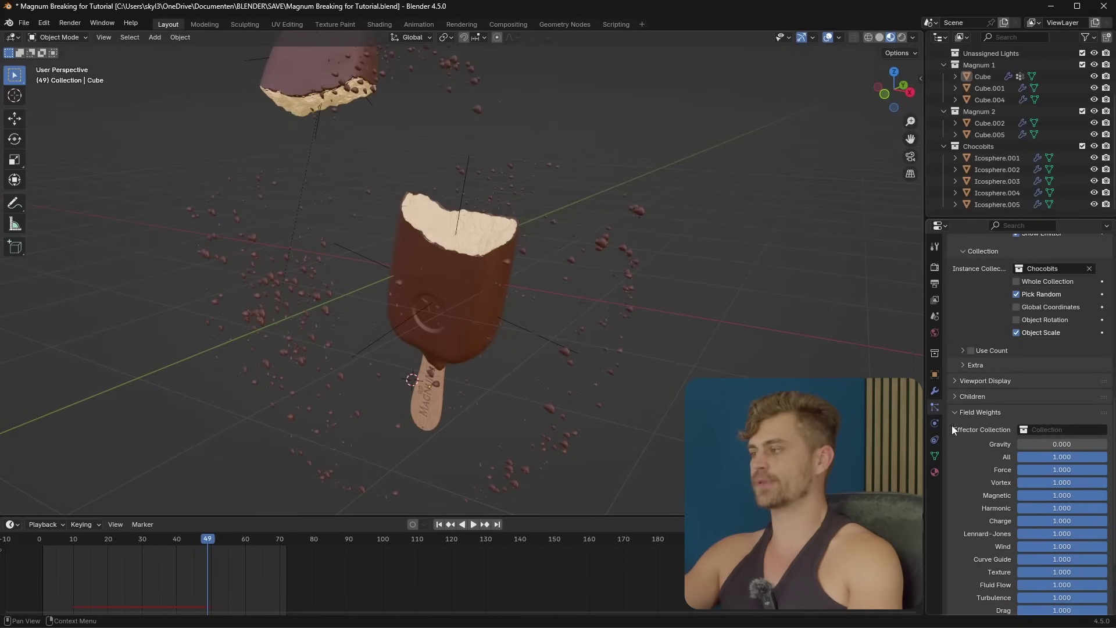
Assign the fracture-surface vertex group to the particle density and replay the animation to check the emission
{"action": "left_click", "coordinate": [971, 412]}
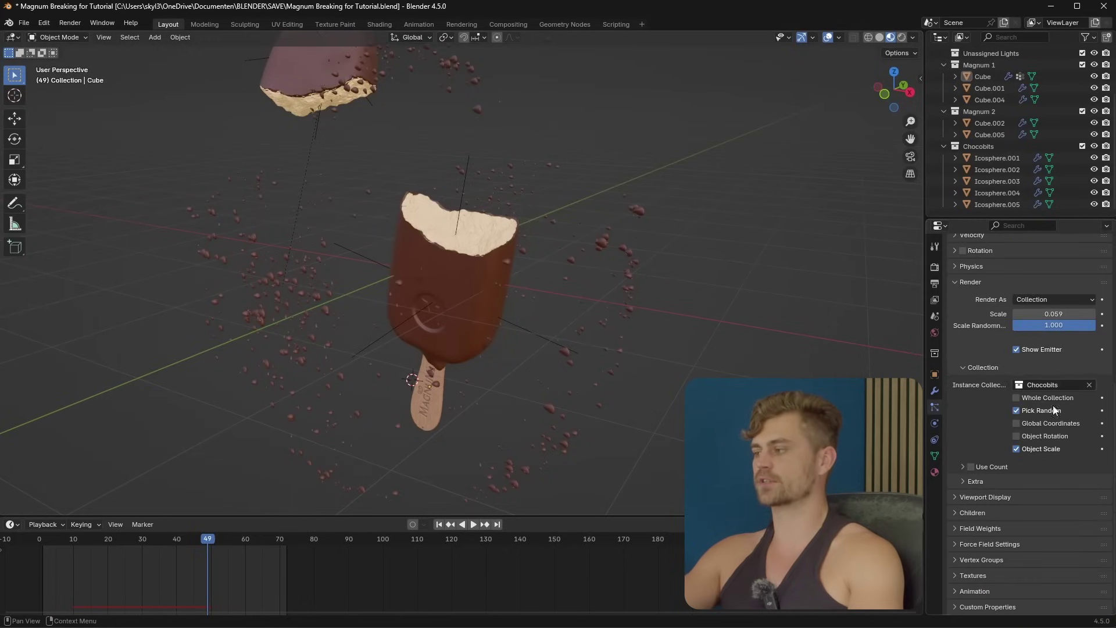
{"action": "left_click", "coordinate": [992, 559]}
{"action": "scroll", "coordinate": [993, 564], "scroll_direction": "down", "scroll_amount": 5}
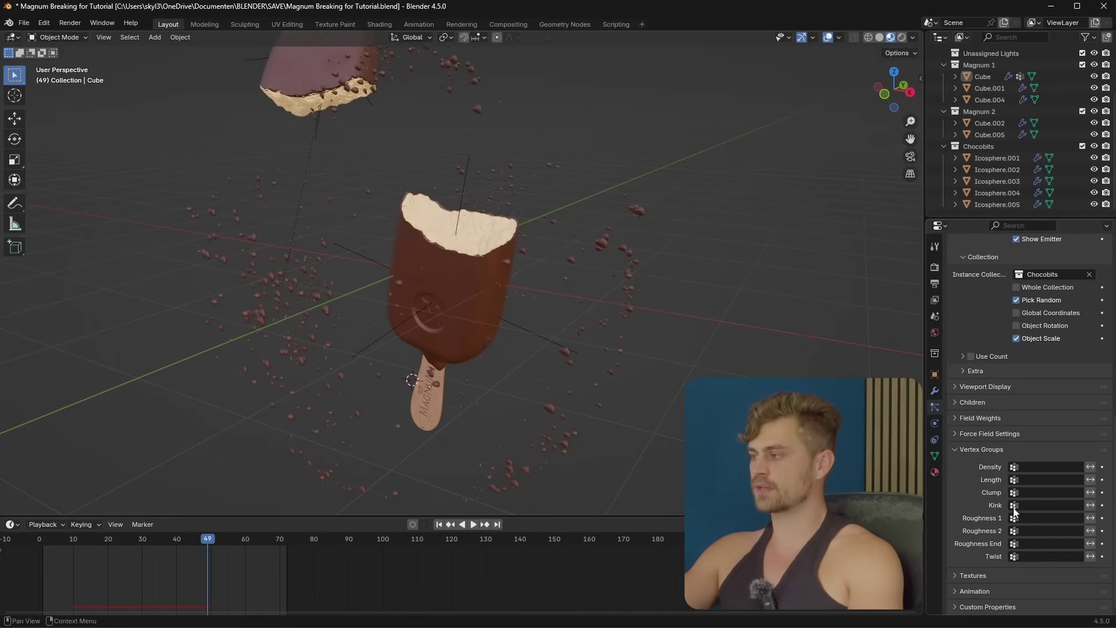
{"action": "left_click", "coordinate": [1040, 467]}
{"action": "left_click", "coordinate": [995, 486]}
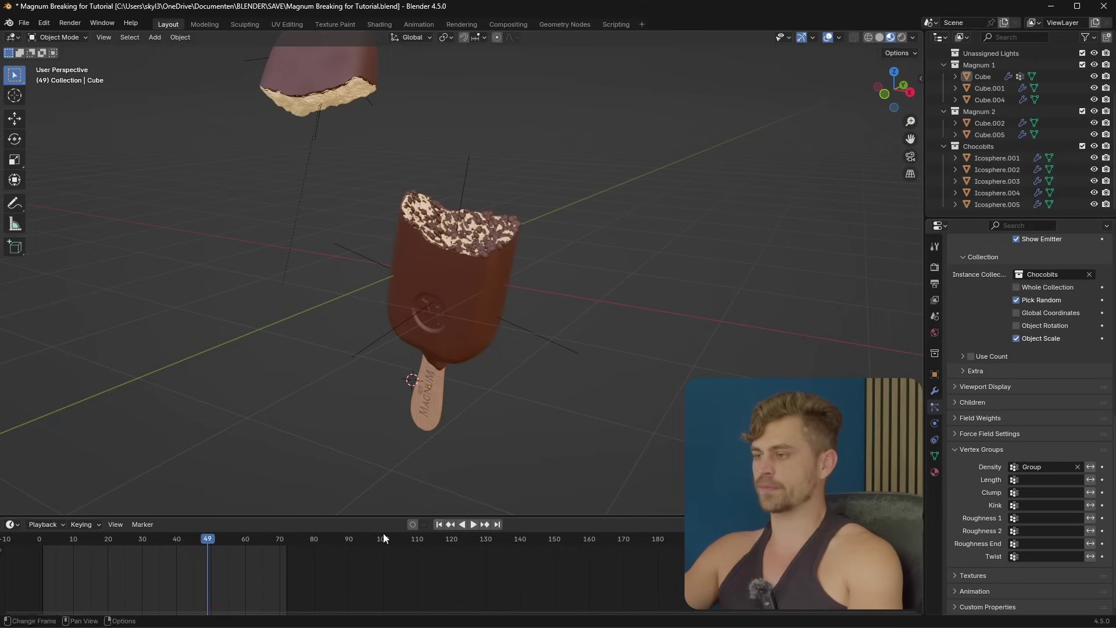
{"action": "left_click", "coordinate": [439, 525]}
{"action": "left_click", "coordinate": [473, 524]}
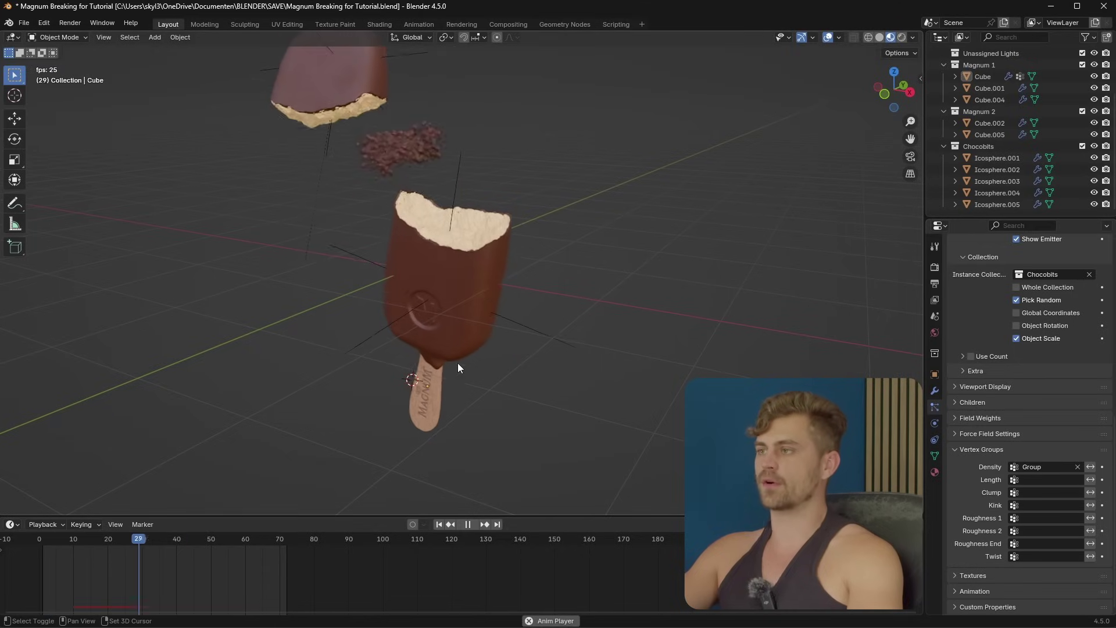
{"action": "key", "text": "space"}
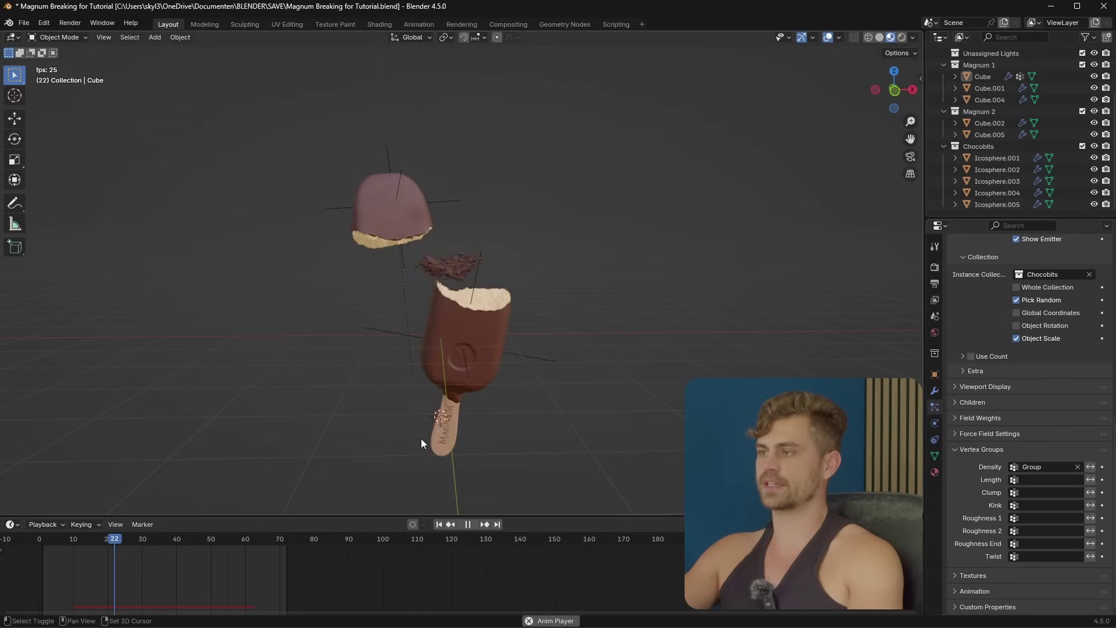
{"action": "key", "text": "space"}
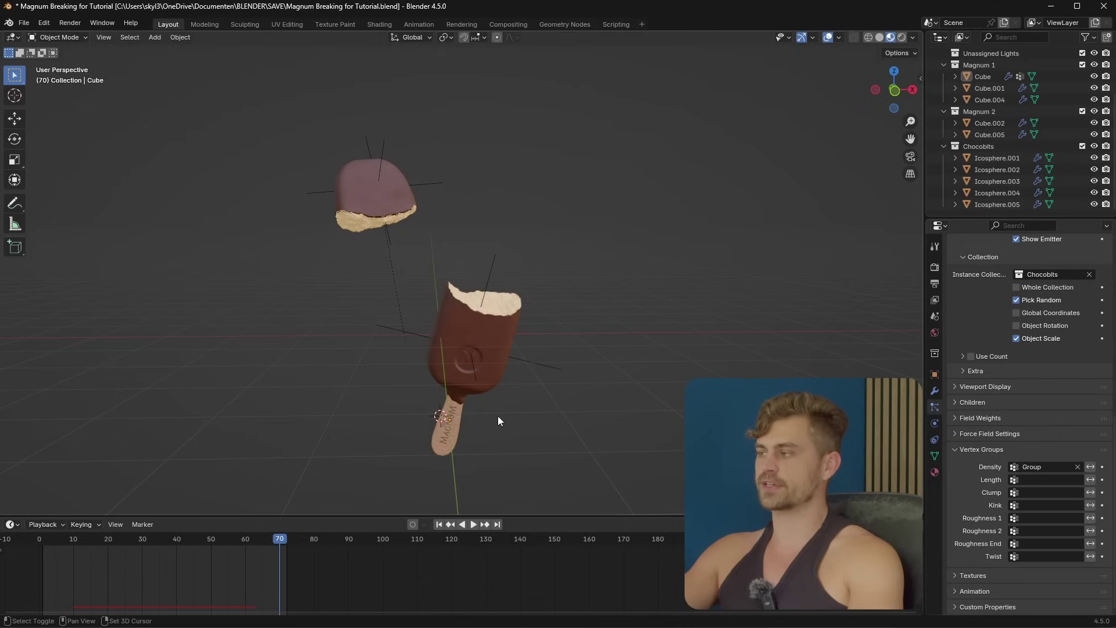
Extend the particle lifetime to 289.1 frames
{"action": "scroll", "coordinate": [1087, 356], "scroll_direction": "up", "scroll_amount": 10}
{"action": "left_click_drag", "start_coordinate": [1054, 420], "coordinate": [1105, 420]}
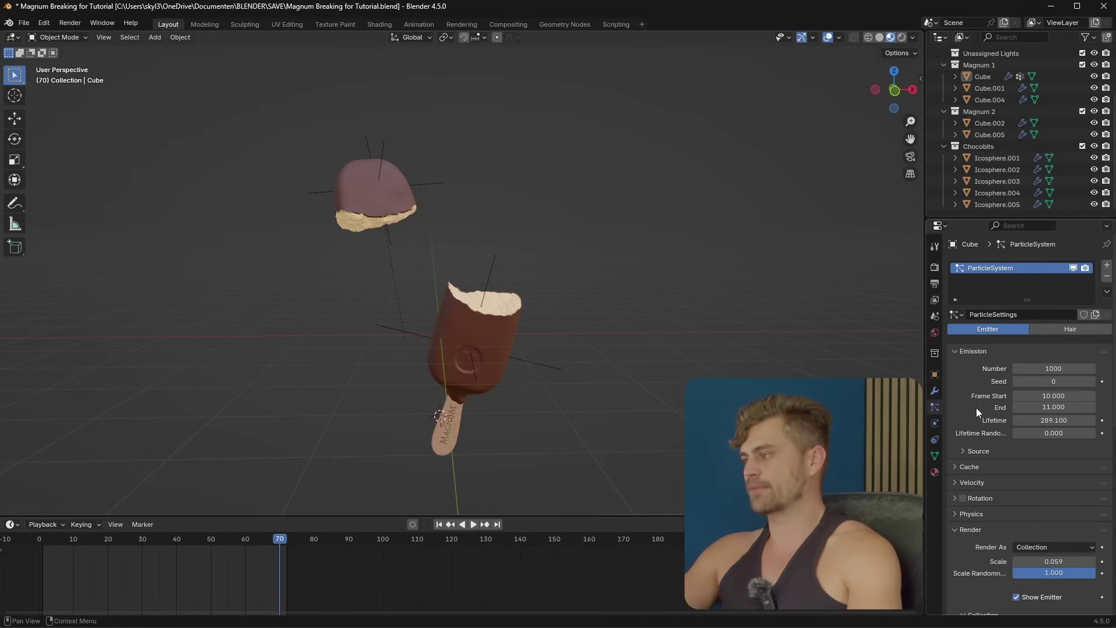
{"action": "scroll", "coordinate": [976, 409], "scroll_direction": "down", "scroll_amount": 2}
{"action": "middle_click_drag", "start_coordinate": [594, 426], "coordinate": [581, 418]}
{"action": "scroll", "coordinate": [581, 417], "scroll_direction": "up", "scroll_amount": 1}
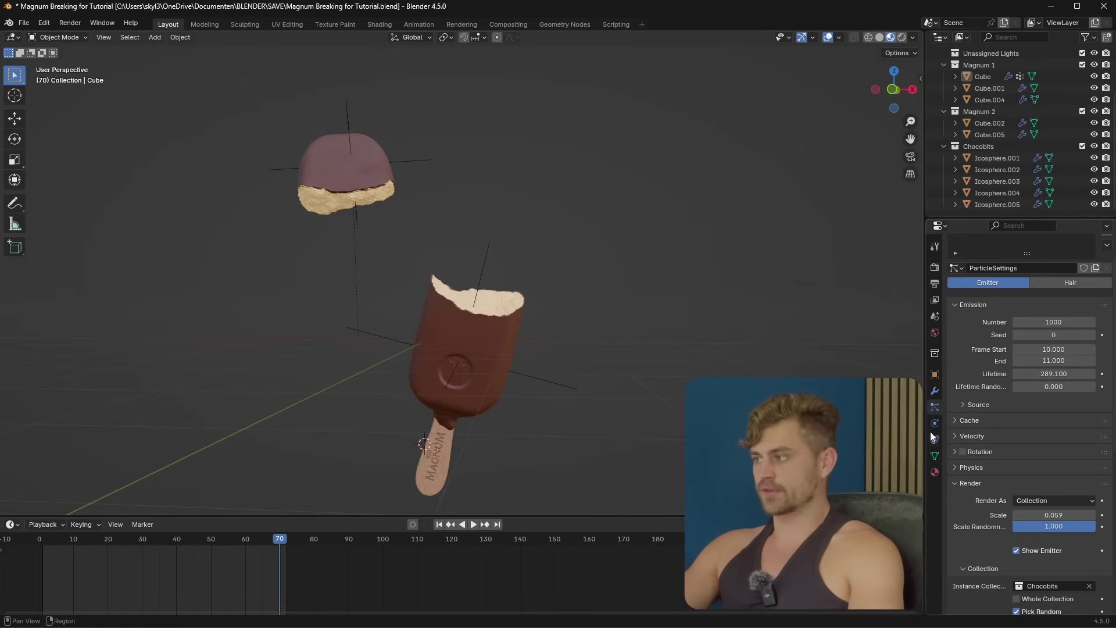
Set the particles' tangent velocity to -1.3 m/s and replay the animation from the start
{"action": "left_click", "coordinate": [972, 435]}
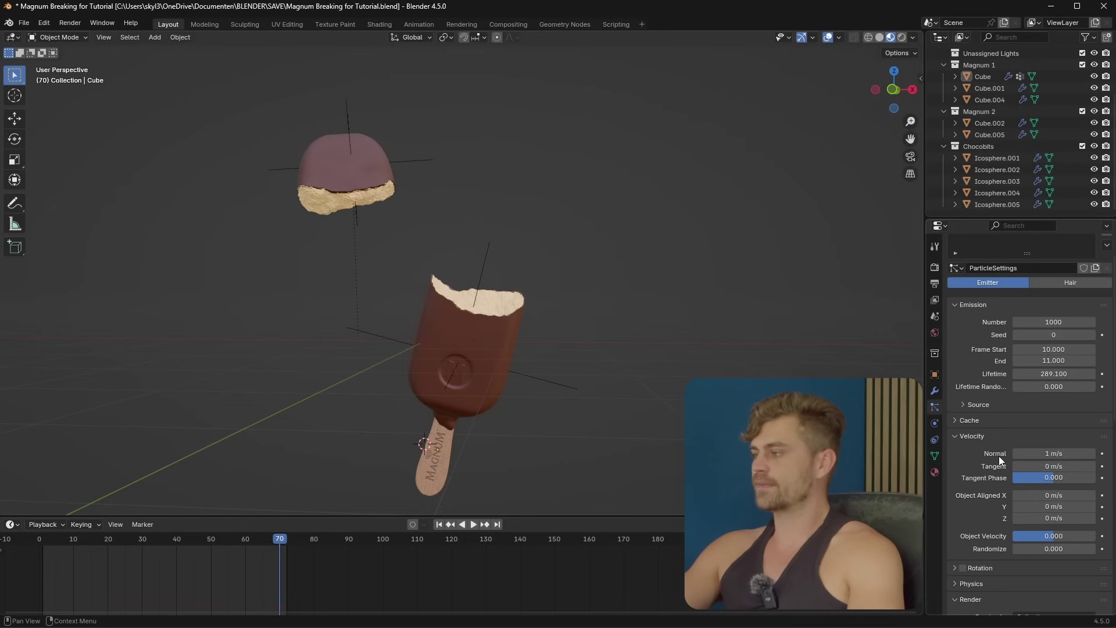
{"action": "middle_click_drag", "start_coordinate": [494, 381], "coordinate": [439, 398]}
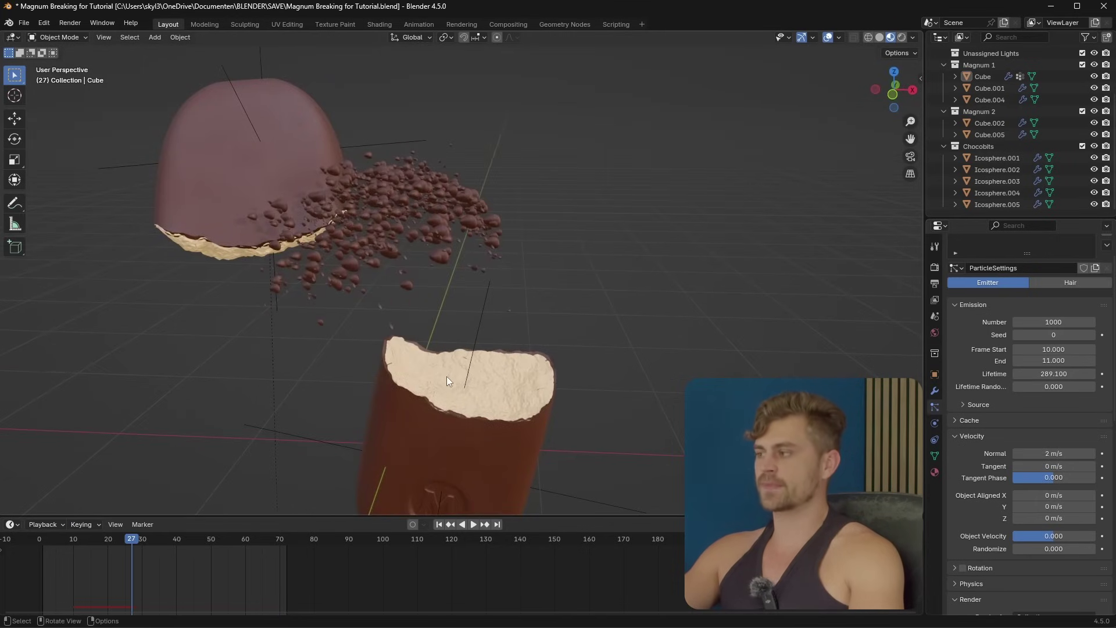
{"action": "scroll", "coordinate": [549, 349], "scroll_direction": "down", "scroll_amount": 2}
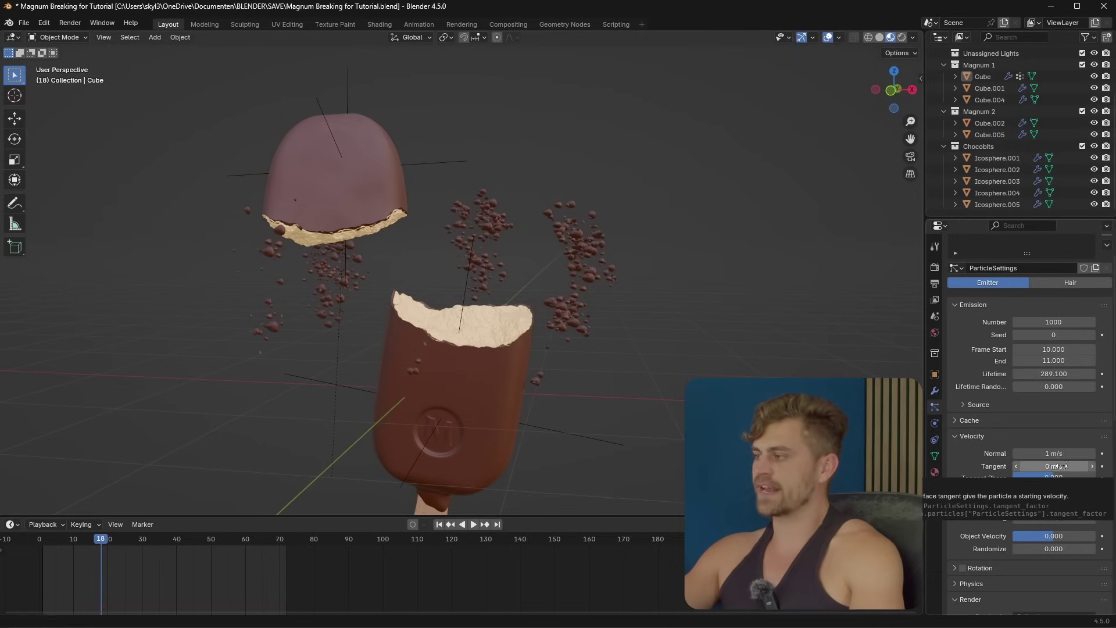
{"action": "left_click_drag", "start_coordinate": [1057, 466], "coordinate": [1050, 466]}
{"action": "left_click", "coordinate": [439, 524]}
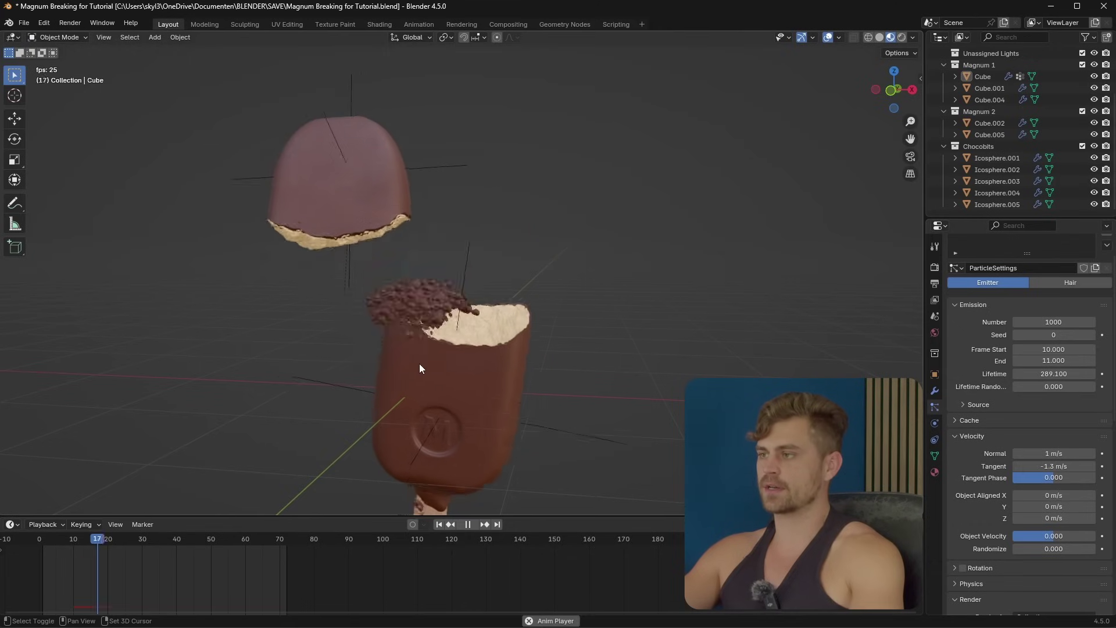
Set the particles' normal velocity to 0 m/s and replay the animation from the start
{"action": "left_click", "coordinate": [1047, 454]}
{"action": "type", "text": "0"}
{"action": "key", "text": "Return"}
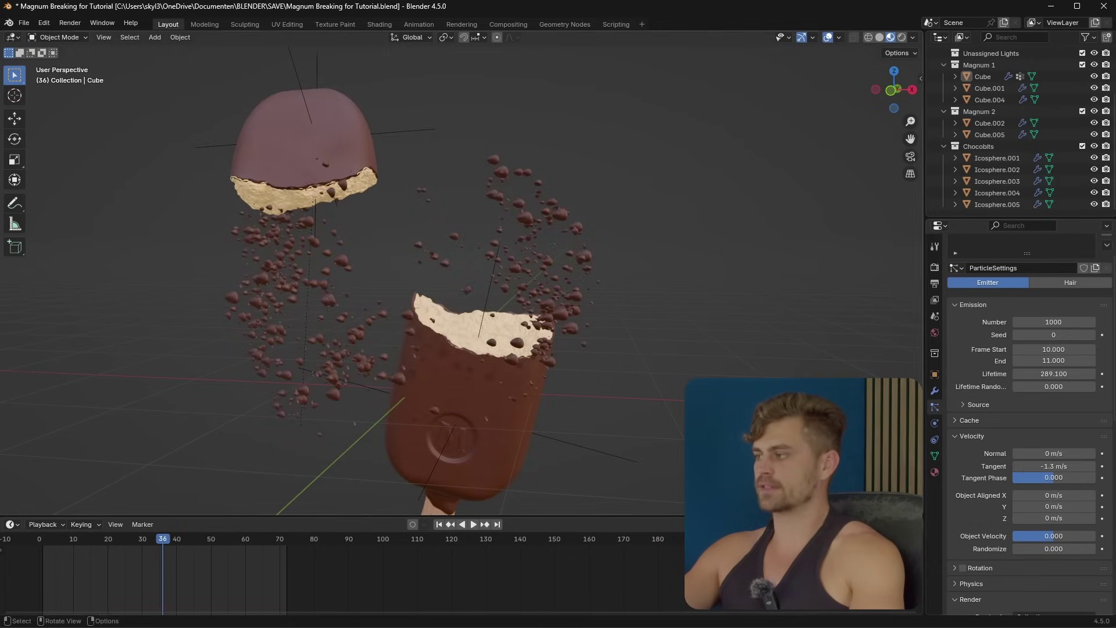
{"action": "left_click", "coordinate": [439, 524]}
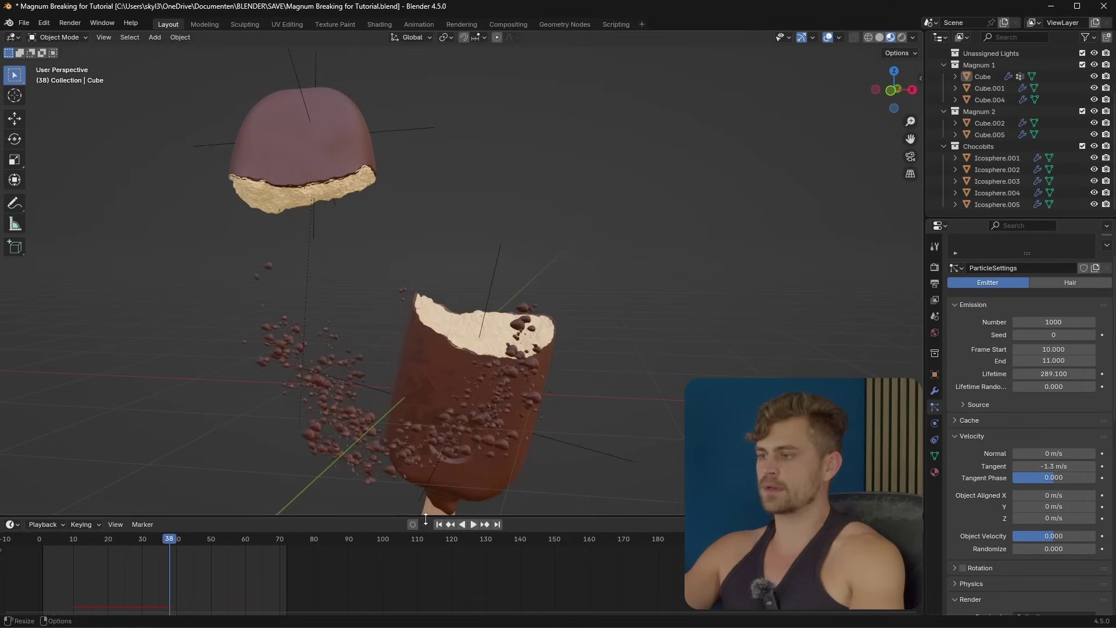
Set the particles' tangent phase to -1.000 and replay the animation from the start
{"action": "left_click", "coordinate": [439, 524]}
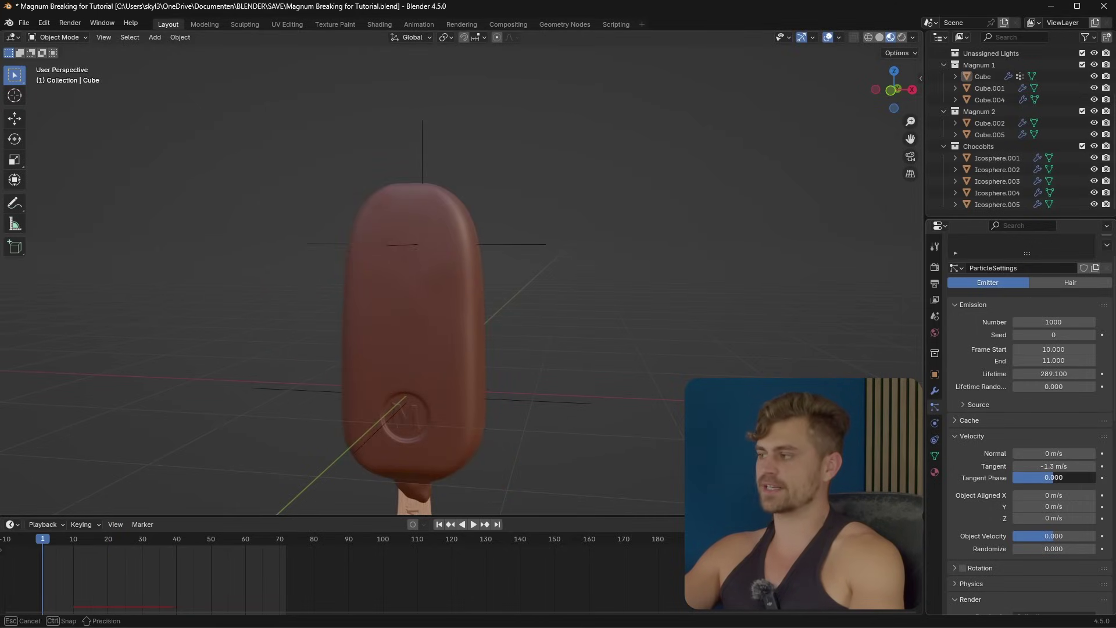
{"action": "left_click_drag", "start_coordinate": [1051, 480], "coordinate": [671, 508]}
{"action": "key", "text": "space"}
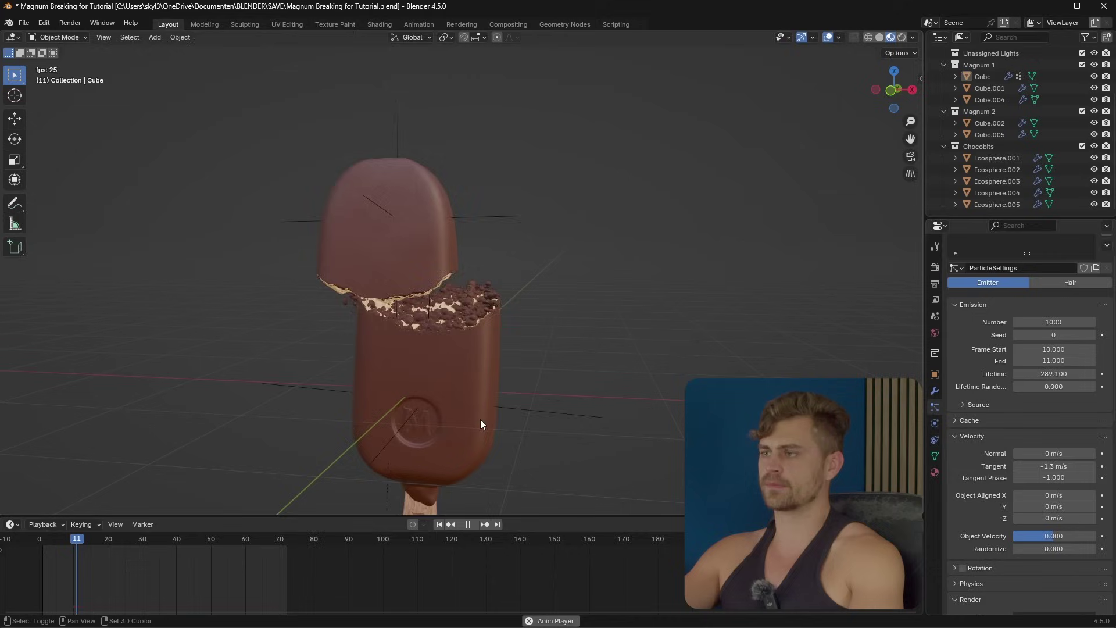
{"action": "key", "text": "space"}
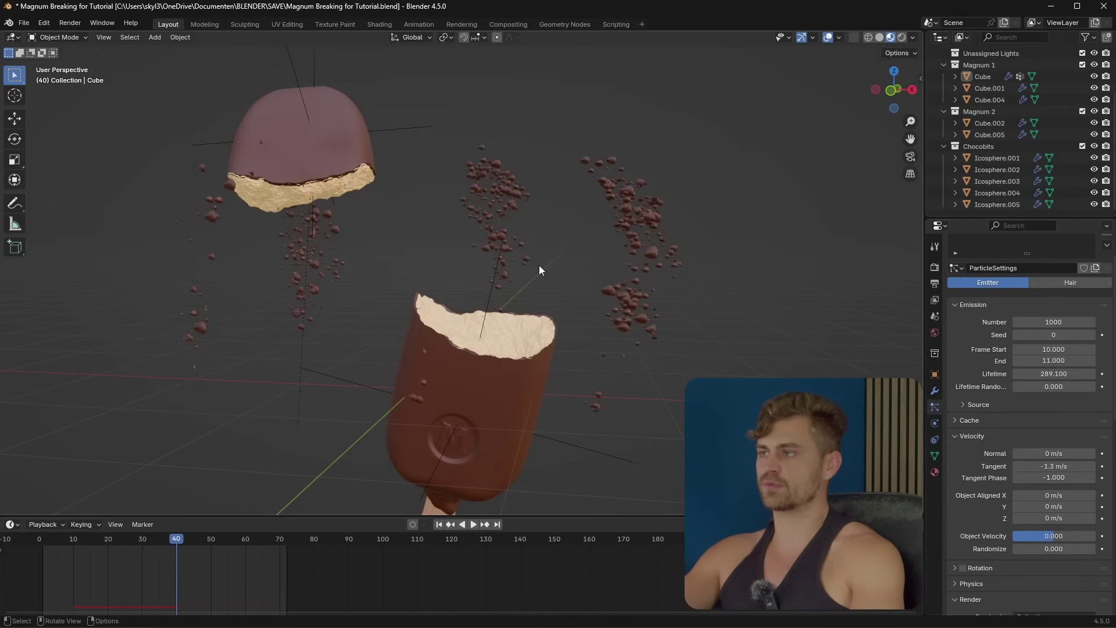
{"action": "middle_click_drag", "start_coordinate": [460, 250], "coordinate": [564, 323]}
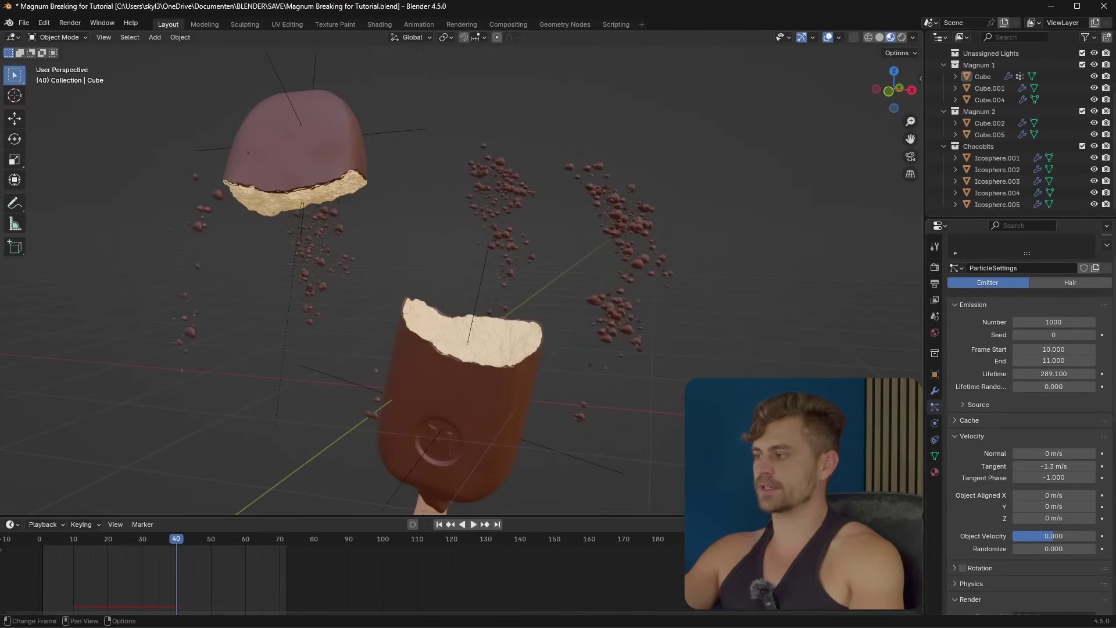
Set the particles' object velocity to 0.455 and velocity randomize to 0.780, and replay the animation from the start
{"action": "left_click_drag", "start_coordinate": [1047, 536], "coordinate": [1063, 548]}
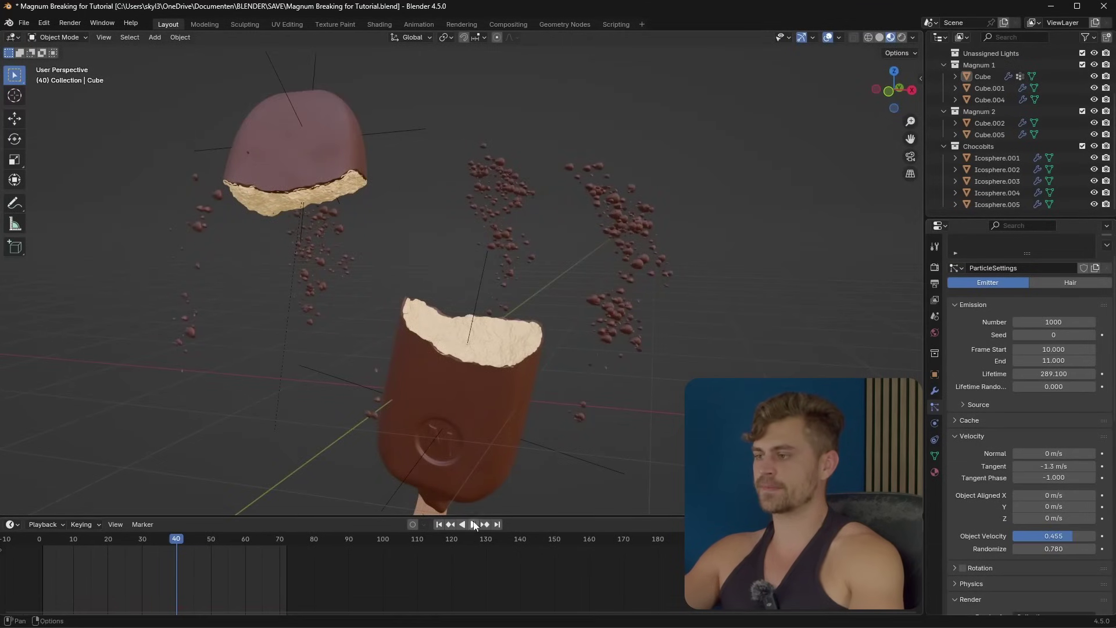
{"action": "left_click", "coordinate": [440, 524]}
{"action": "key", "text": "space"}
{"action": "key", "text": "space"}
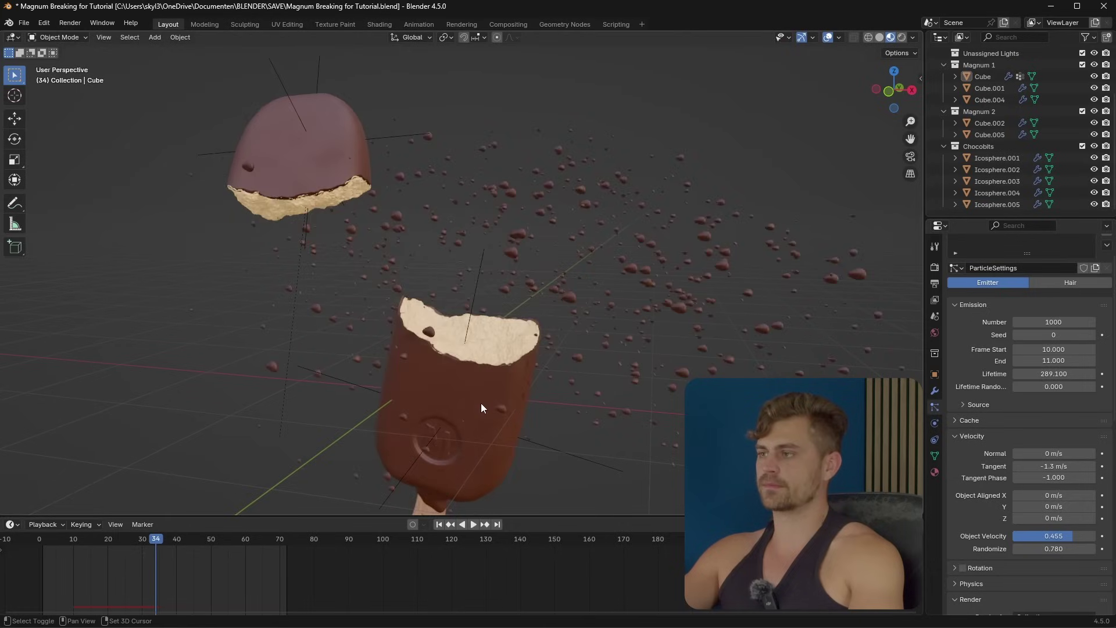
{"action": "middle_click_drag", "start_coordinate": [481, 404], "coordinate": [501, 400]}
{"action": "scroll", "coordinate": [501, 400], "scroll_direction": "down", "scroll_amount": 3}
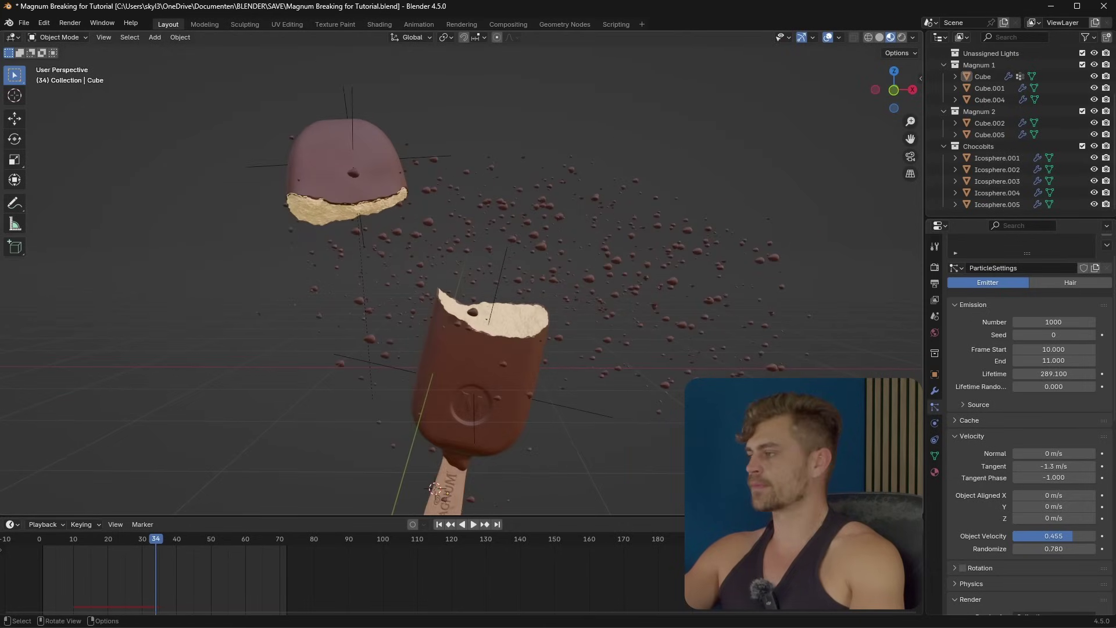
Enable particle rotation with randomize 0.572, phase 0.193 and randomize phase 0.869, and replay the animation from the start
{"action": "scroll", "coordinate": [1023, 512], "scroll_direction": "down", "scroll_amount": 4}
{"action": "left_click", "coordinate": [967, 475]}
{"action": "left_click", "coordinate": [962, 475]}
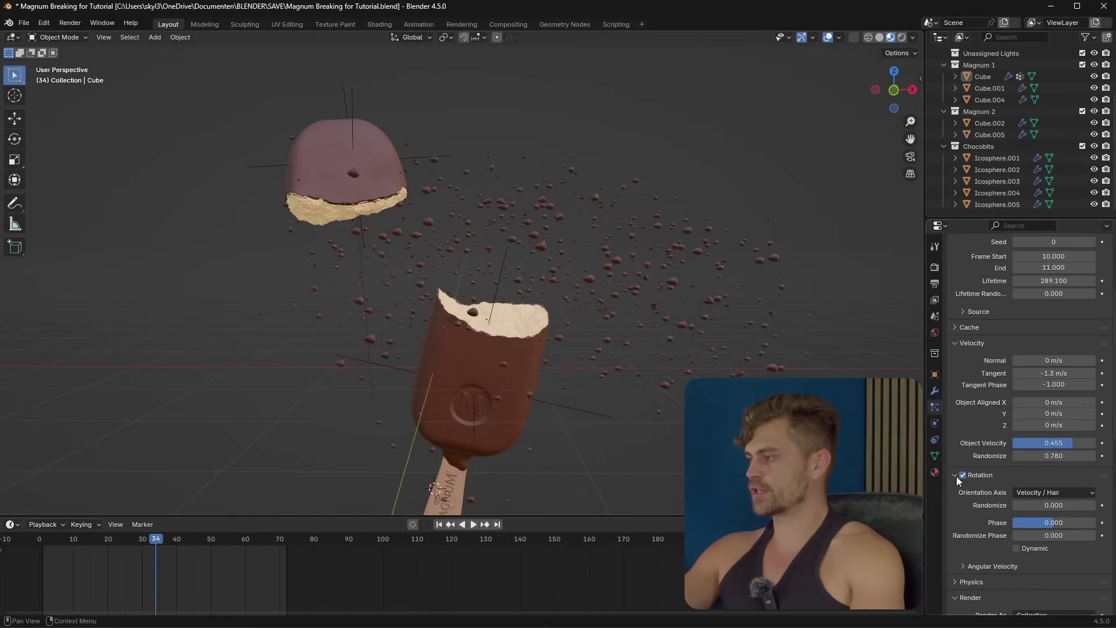
{"action": "scroll", "coordinate": [989, 477], "scroll_direction": "down", "scroll_amount": 2}
{"action": "left_click_drag", "start_coordinate": [1046, 458], "coordinate": [1053, 459]}
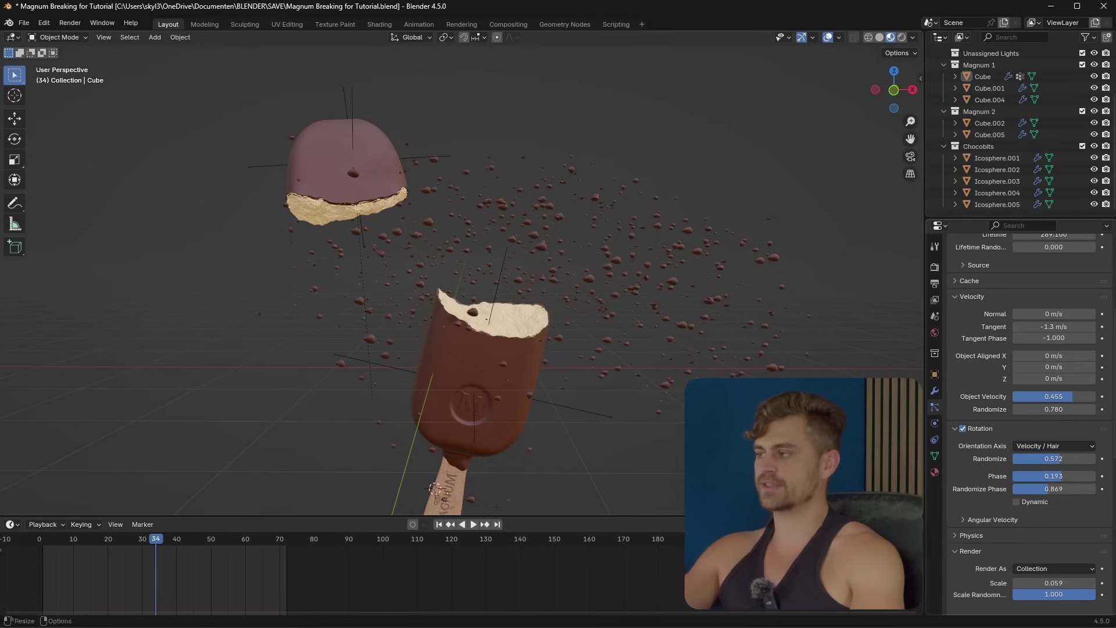
{"action": "left_click", "coordinate": [439, 524]}
{"action": "left_click", "coordinate": [473, 524]}
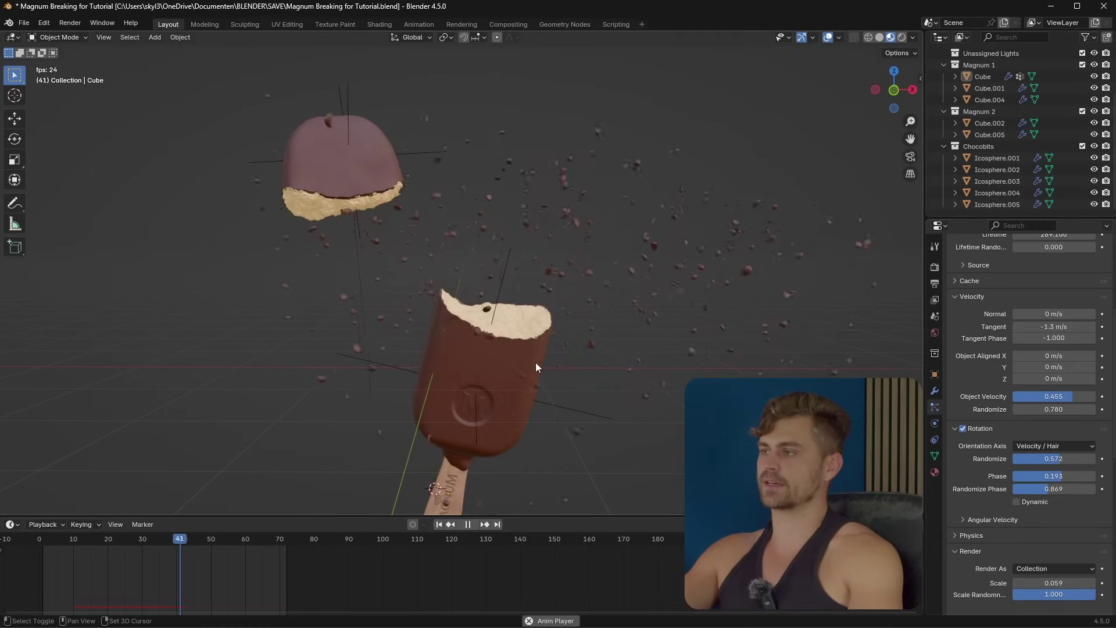
{"action": "key", "text": "space"}
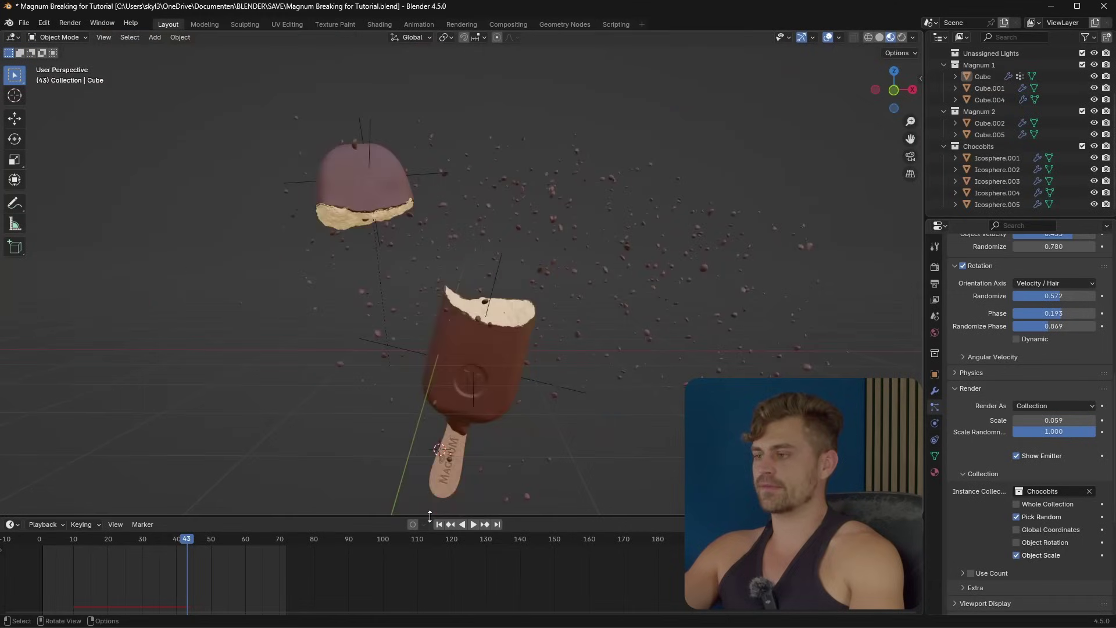
{"action": "key", "text": "shift+Left"}
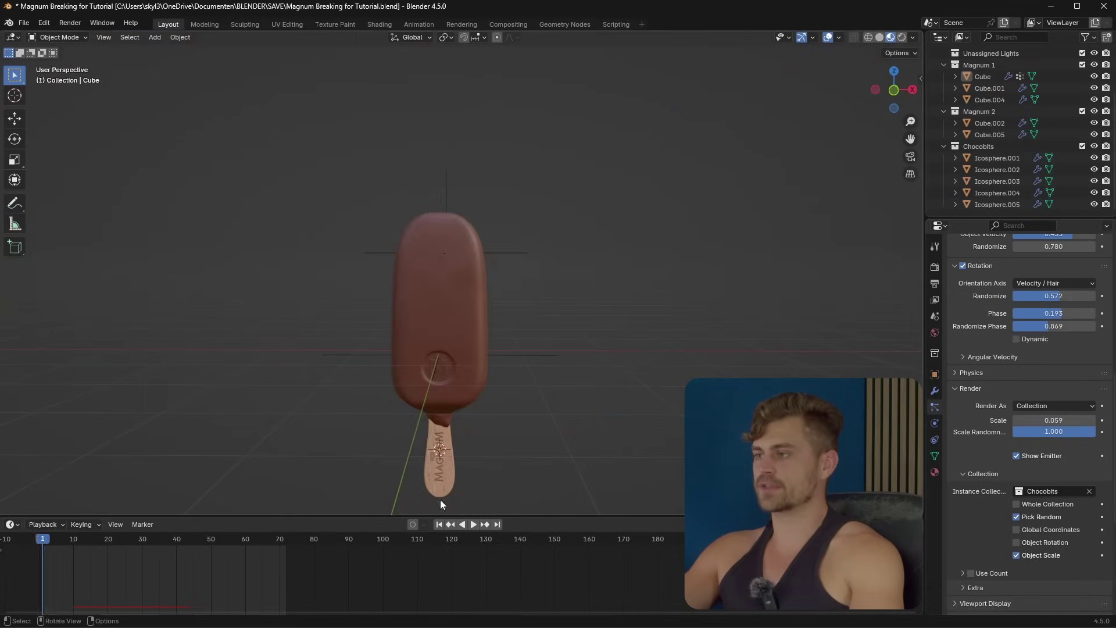
{"action": "key", "text": "space"}
{"action": "key", "text": "space"}
Set the particles' tangent velocity to -2.5 m/s and replay the animation from the start
{"action": "scroll", "coordinate": [985, 455], "scroll_direction": "up", "scroll_amount": 10}
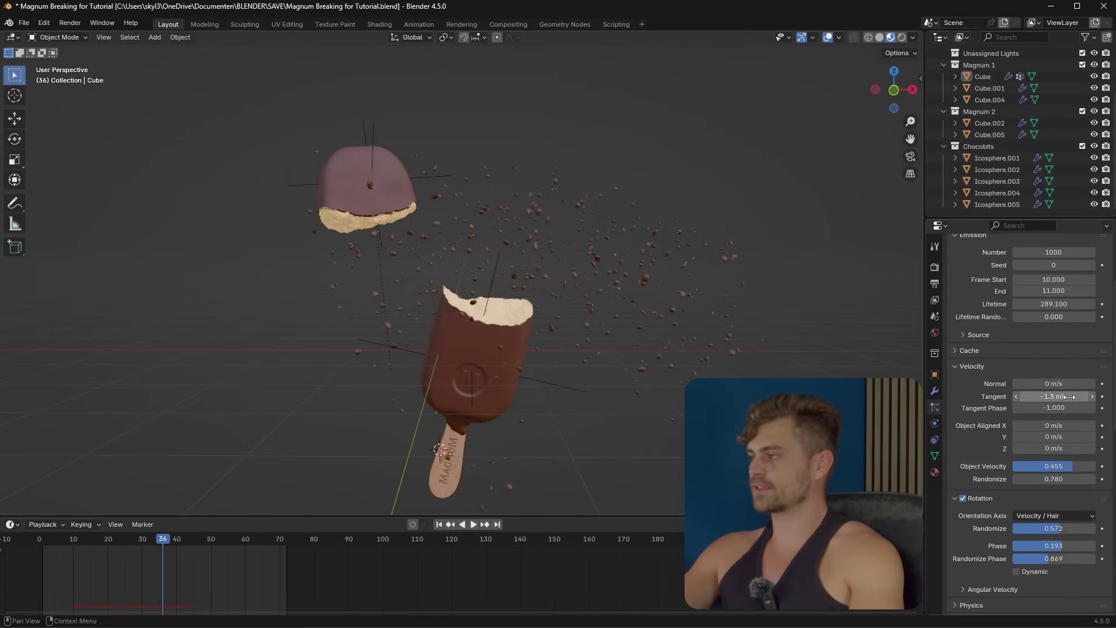
{"action": "left_click_drag", "start_coordinate": [1070, 396], "coordinate": [1052, 396]}
{"action": "left_click", "coordinate": [440, 523]}
{"action": "key", "text": "space"}
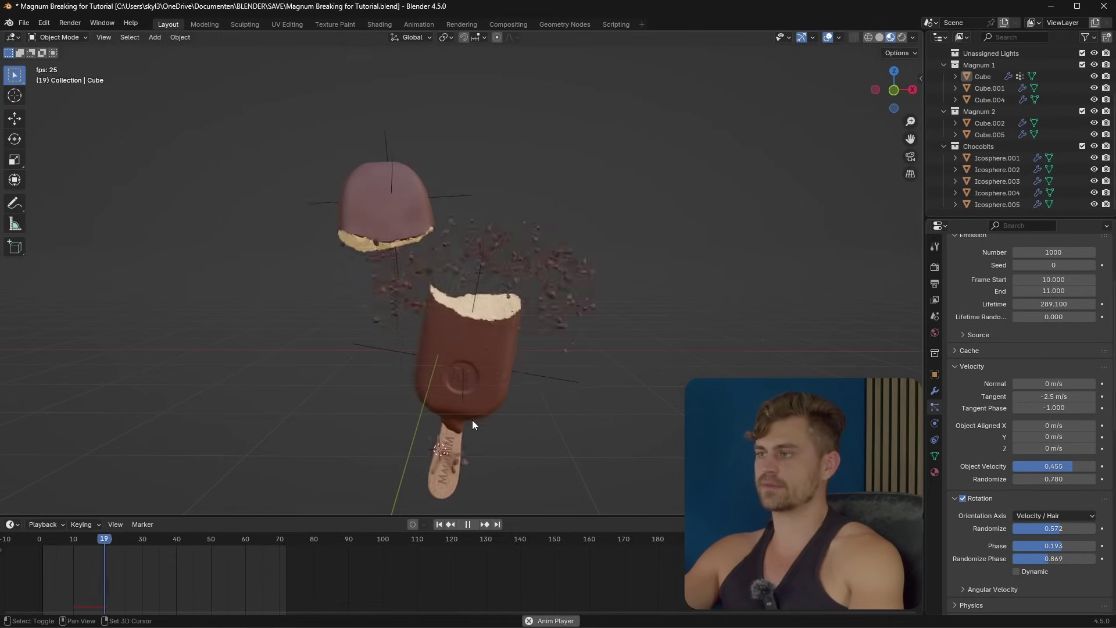
{"action": "key", "text": "space"}
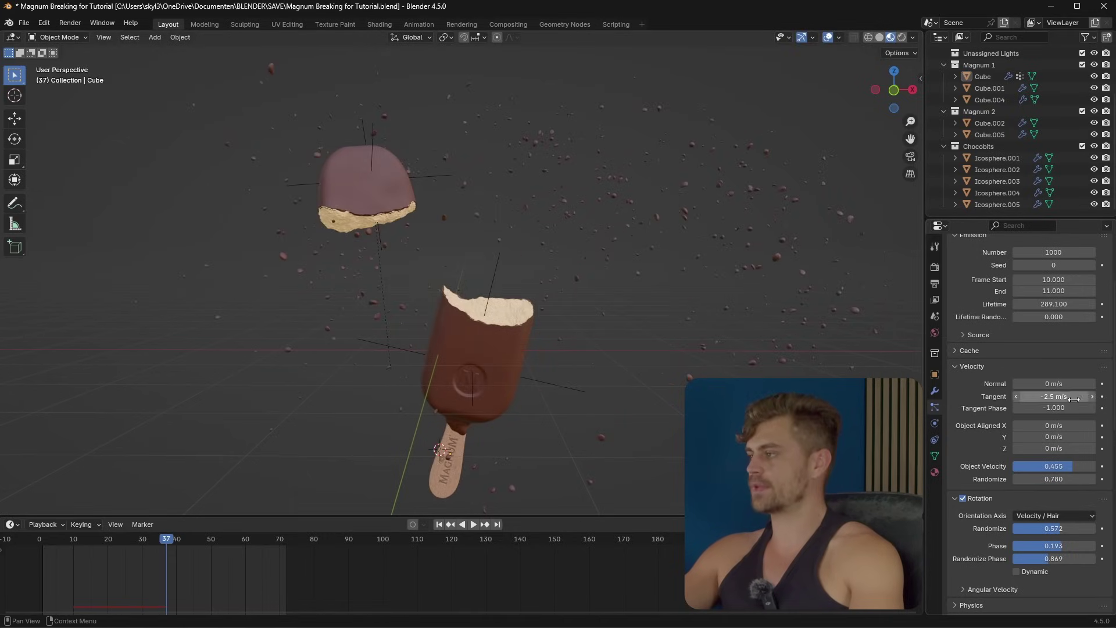
Set the particles' tangent velocity to -3.7 m/s and replay the animation from the start
{"action": "left_click_drag", "start_coordinate": [1074, 398], "coordinate": [1071, 401]}
{"action": "left_click", "coordinate": [438, 524]}
{"action": "key", "text": "space"}
{"action": "key", "text": "space"}
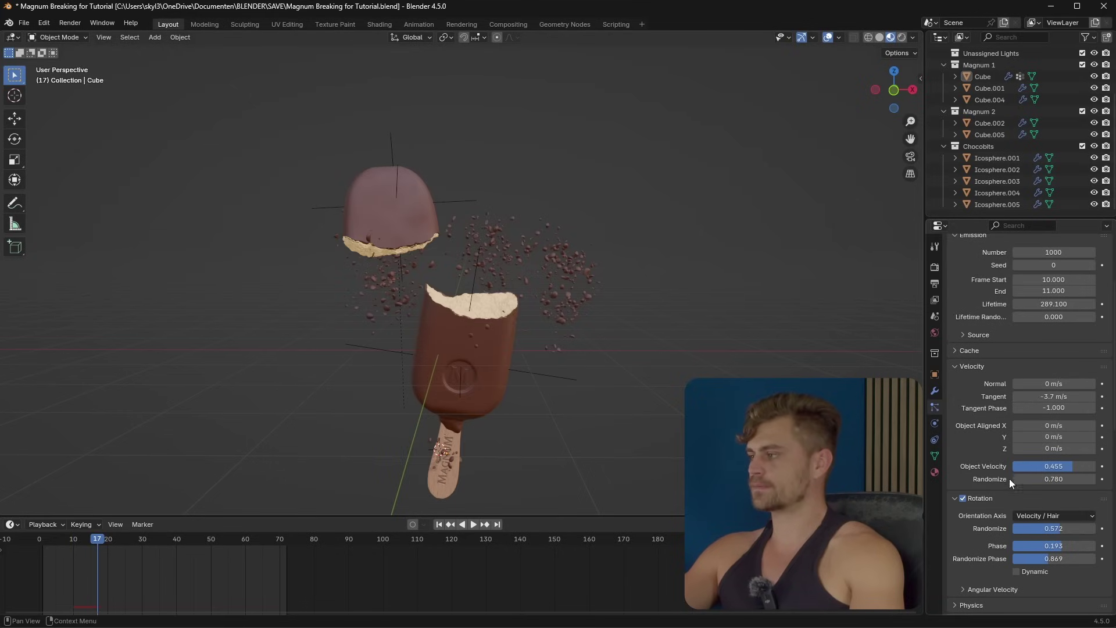
Set the particles' object velocity to 0.621 and velocity randomize to 2.070, then replay and scrub back to frame 16
{"action": "left_click_drag", "start_coordinate": [1072, 466], "coordinate": [1096, 479]}
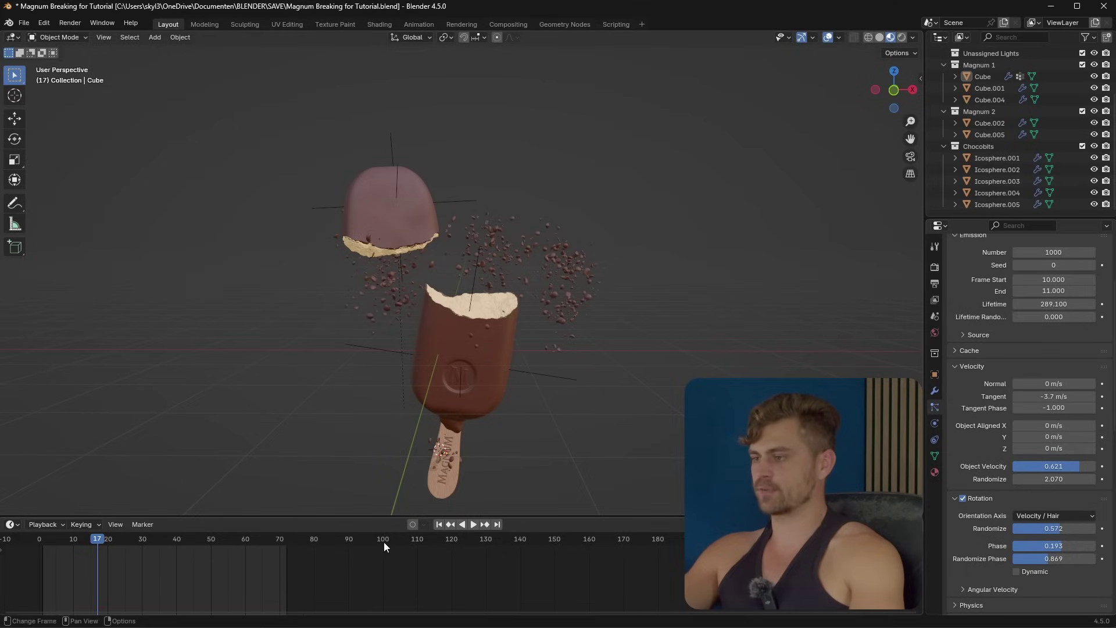
{"action": "left_click", "coordinate": [438, 524]}
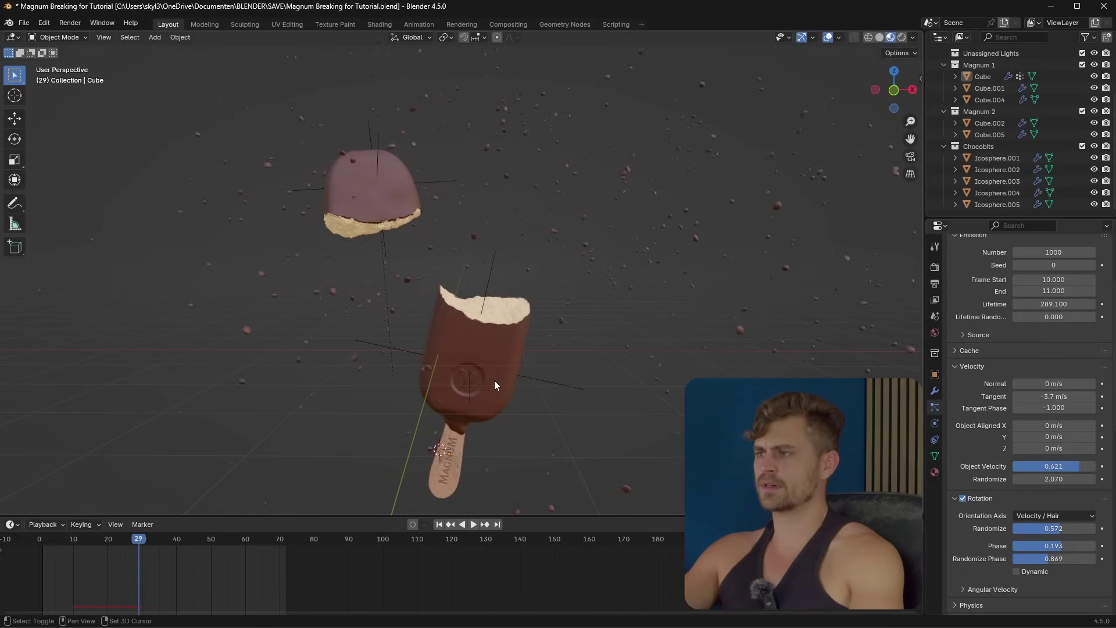
{"action": "scroll", "coordinate": [502, 381], "scroll_direction": "up", "scroll_amount": 2}
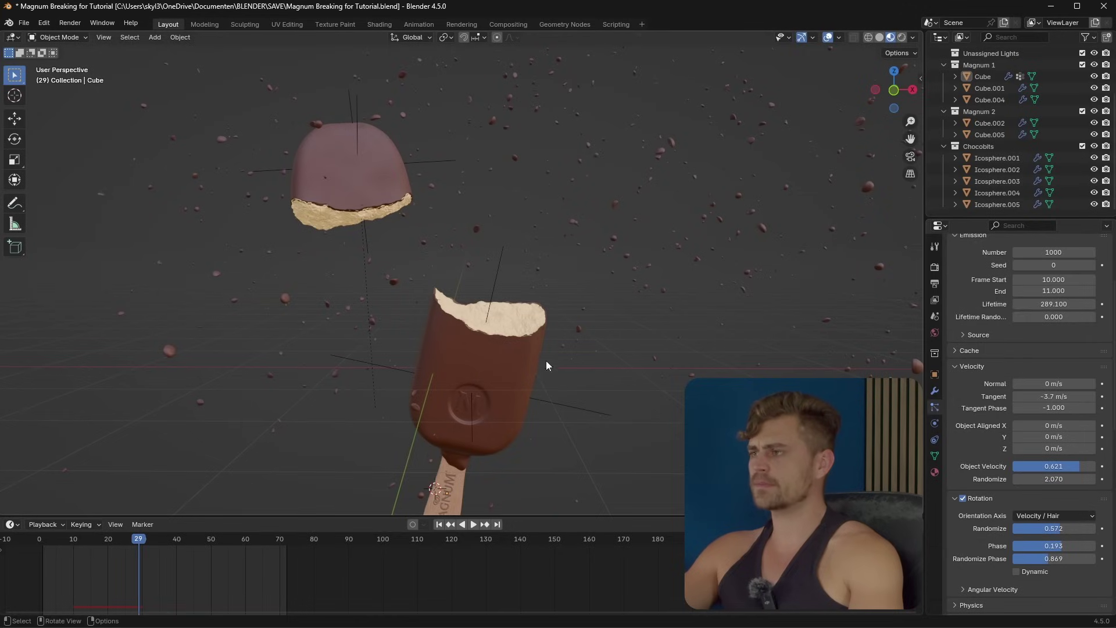
{"action": "scroll", "coordinate": [578, 298], "scroll_direction": "down", "scroll_amount": 2}
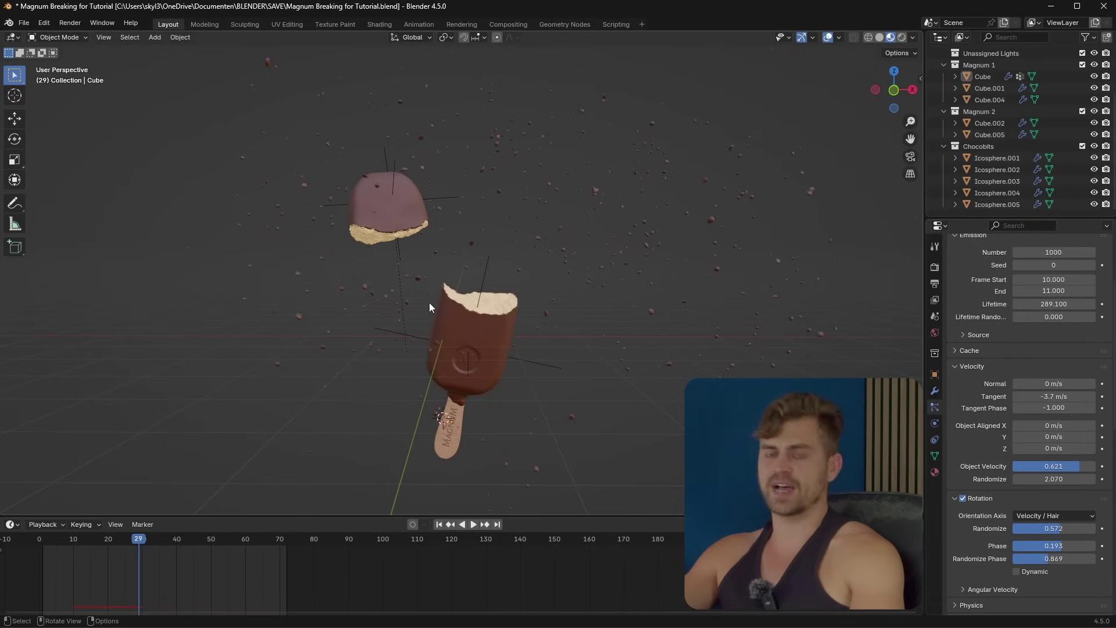
{"action": "left_click_drag", "start_coordinate": [143, 541], "coordinate": [93, 540]}
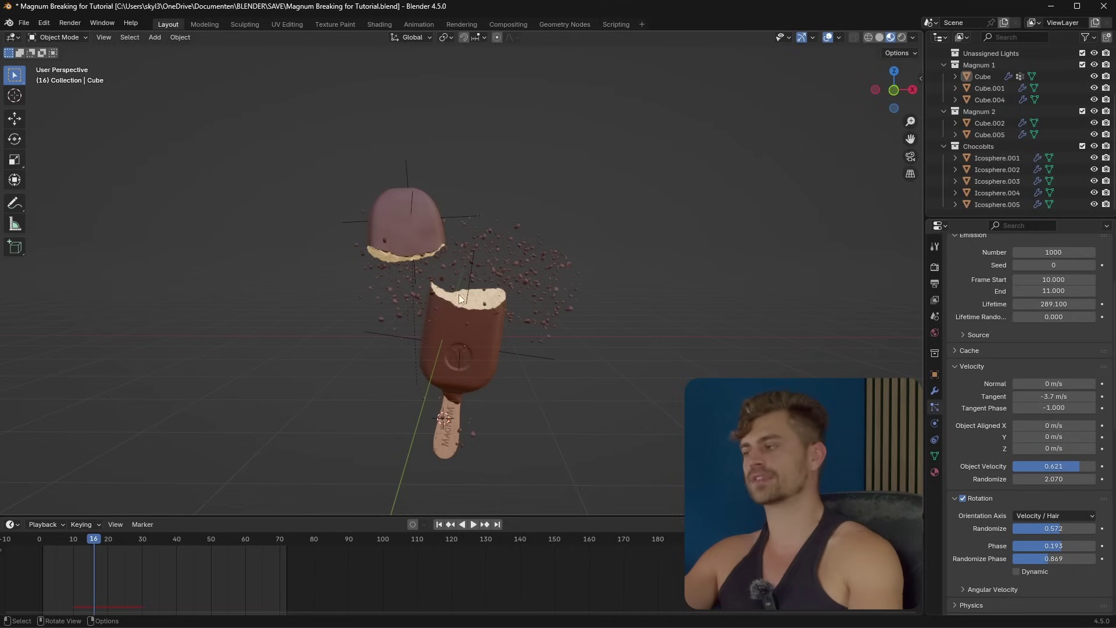
Expand the particle physics integration settings and keyframe the timestep of 0.040 at frame 13
{"action": "left_click", "coordinate": [970, 366]}
{"action": "scroll", "coordinate": [979, 371], "scroll_direction": "up", "scroll_amount": 5}
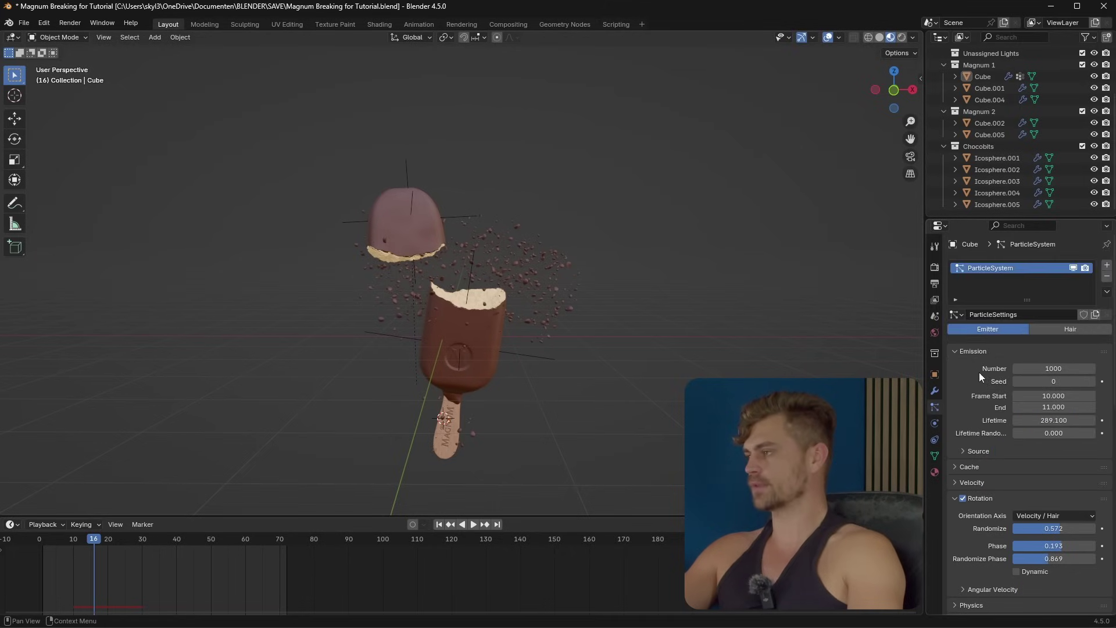
{"action": "scroll", "coordinate": [971, 412], "scroll_direction": "down", "scroll_amount": 4}
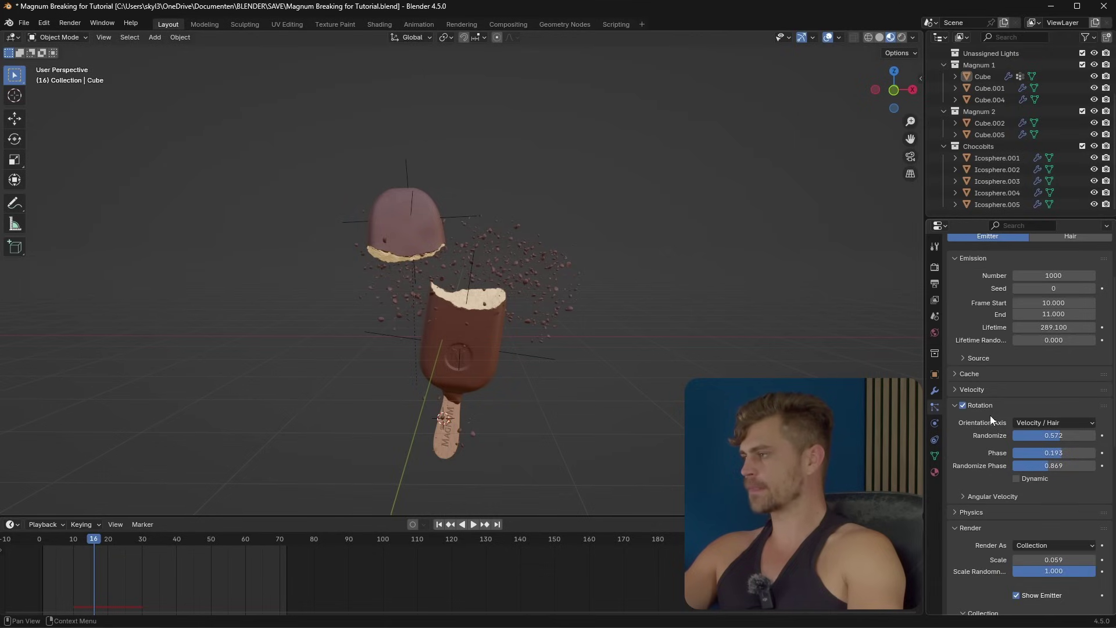
{"action": "left_click", "coordinate": [952, 409]}
{"action": "left_click", "coordinate": [988, 422]}
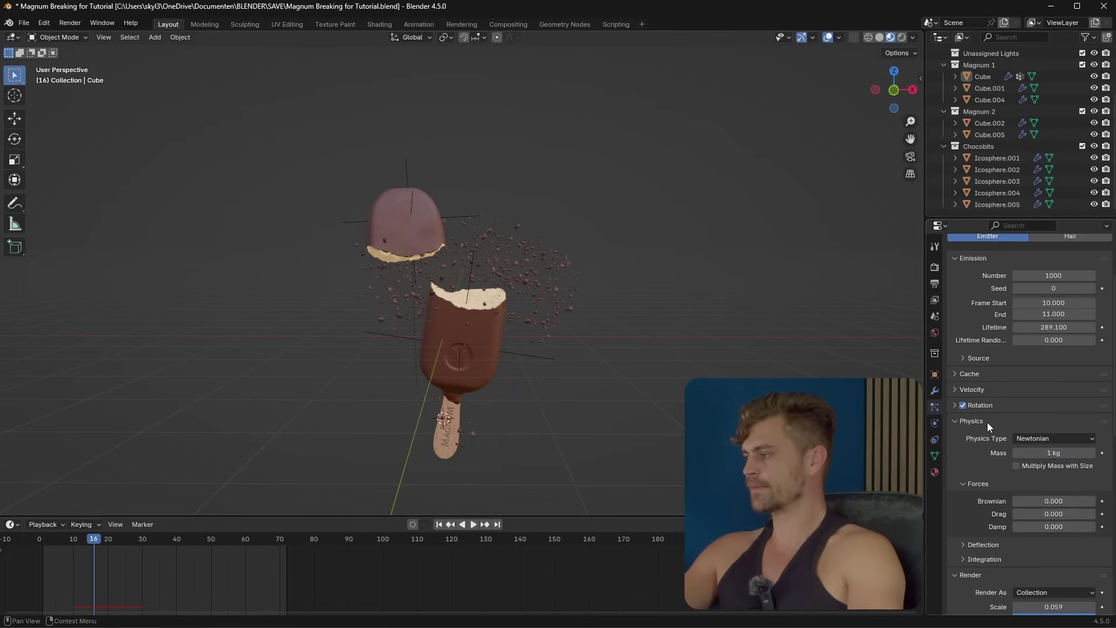
{"action": "scroll", "coordinate": [987, 422], "scroll_direction": "down", "scroll_amount": 5}
{"action": "left_click", "coordinate": [975, 443]}
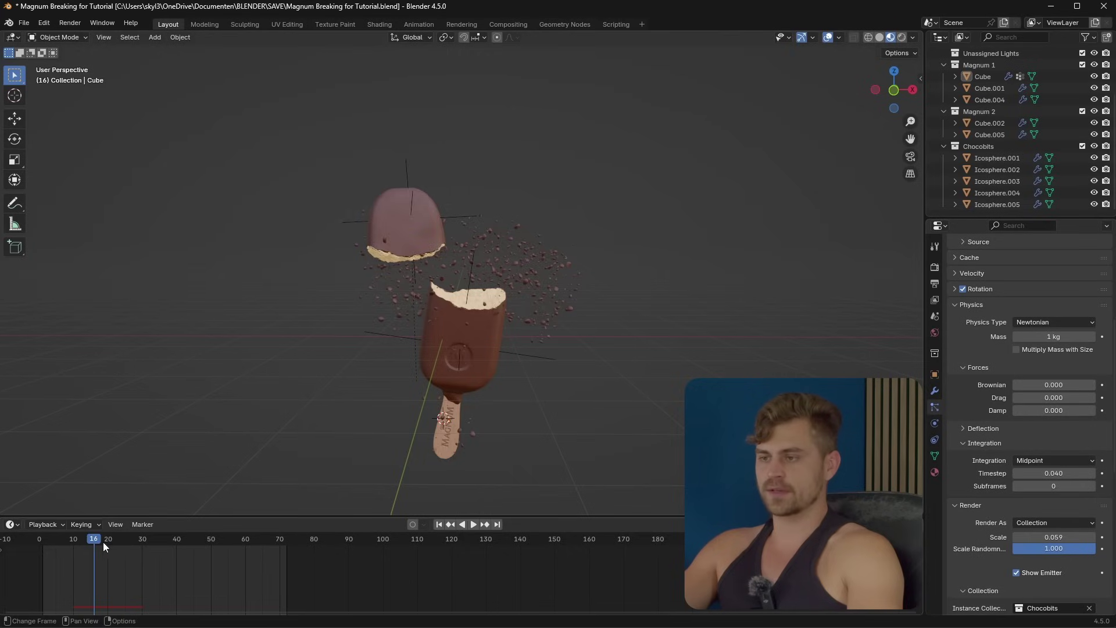
{"action": "left_click_drag", "start_coordinate": [93, 542], "coordinate": [82, 546]}
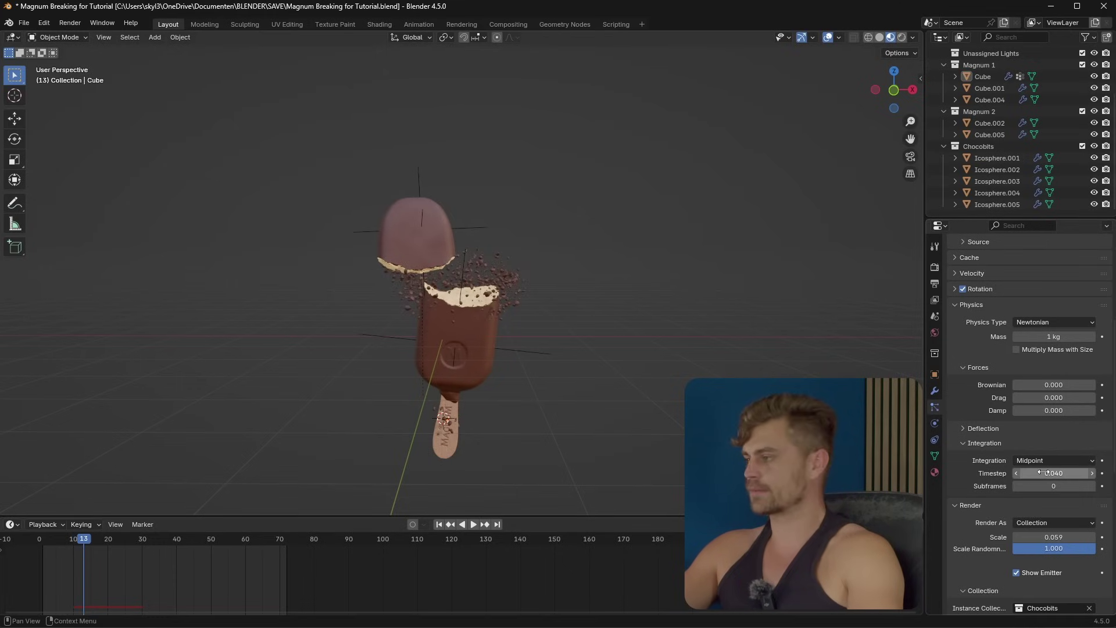
{"action": "key", "text": "i"}
Set the particle integration timestep to 0.010 and keyframe it at frame 16
{"action": "left_click_drag", "start_coordinate": [86, 542], "coordinate": [93, 544]}
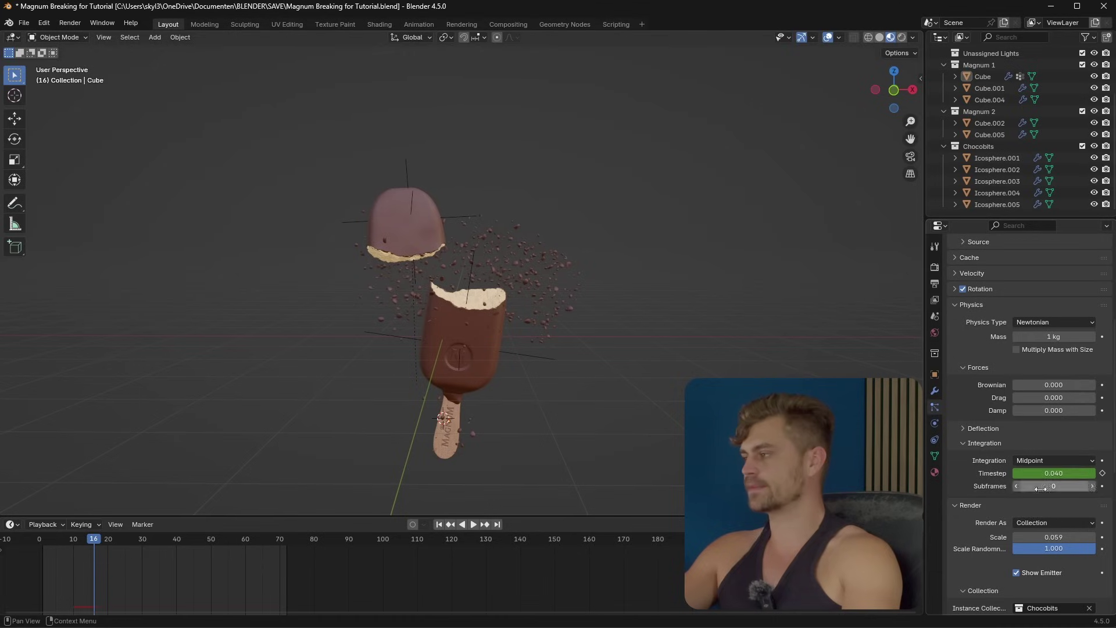
{"action": "left_click_drag", "start_coordinate": [1062, 473], "coordinate": [1054, 473]}
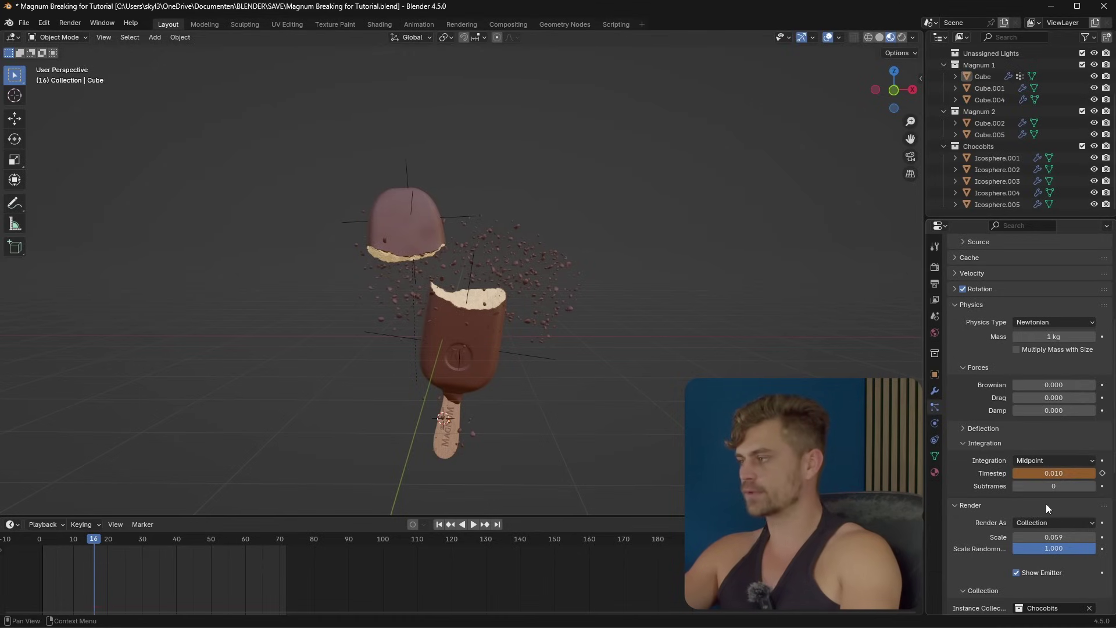
{"action": "key", "text": "i"}
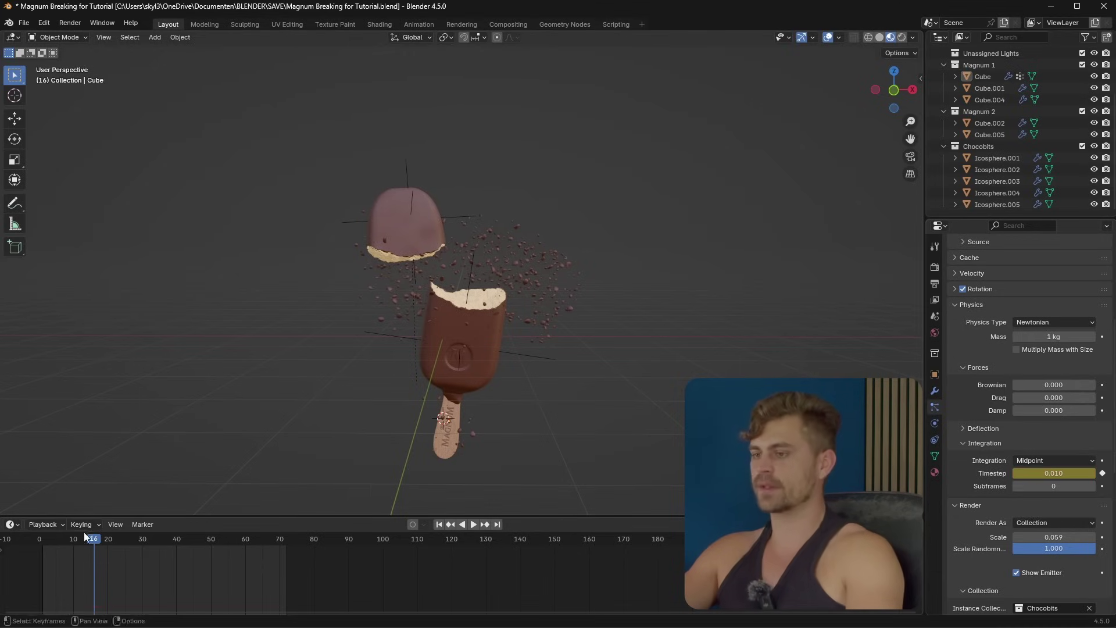
Replay the animation from just before the break to check the particle slow-down, and save the file
{"action": "left_click", "coordinate": [61, 539]}
{"action": "key", "text": "space"}
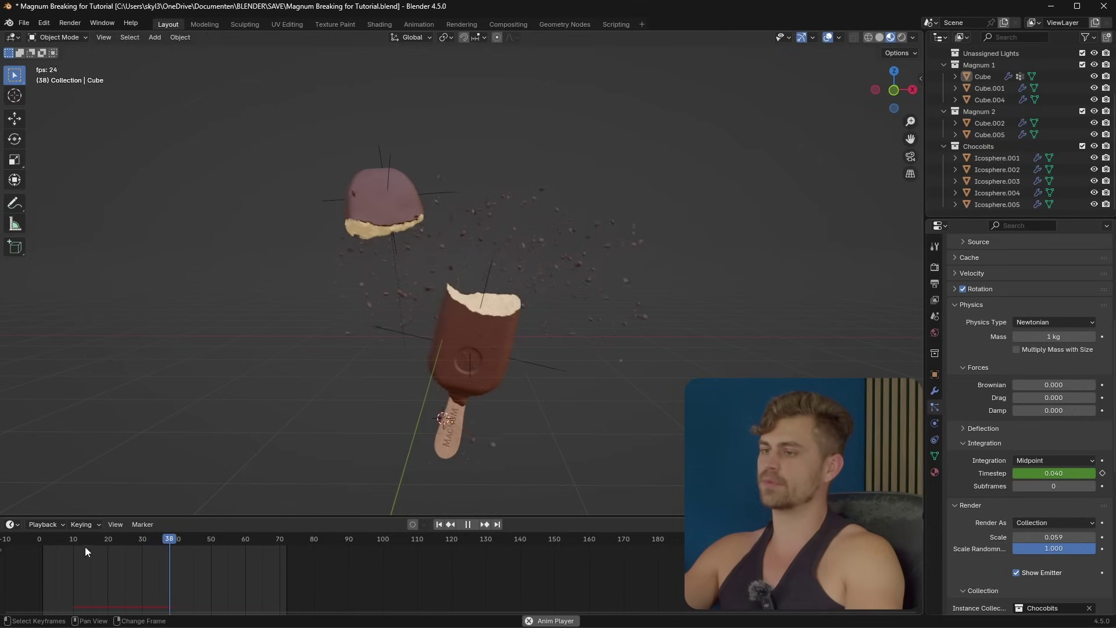
{"action": "left_click", "coordinate": [72, 539]}
{"action": "left_click_drag", "start_coordinate": [72, 538], "coordinate": [68, 538]}
{"action": "key", "text": "space"}
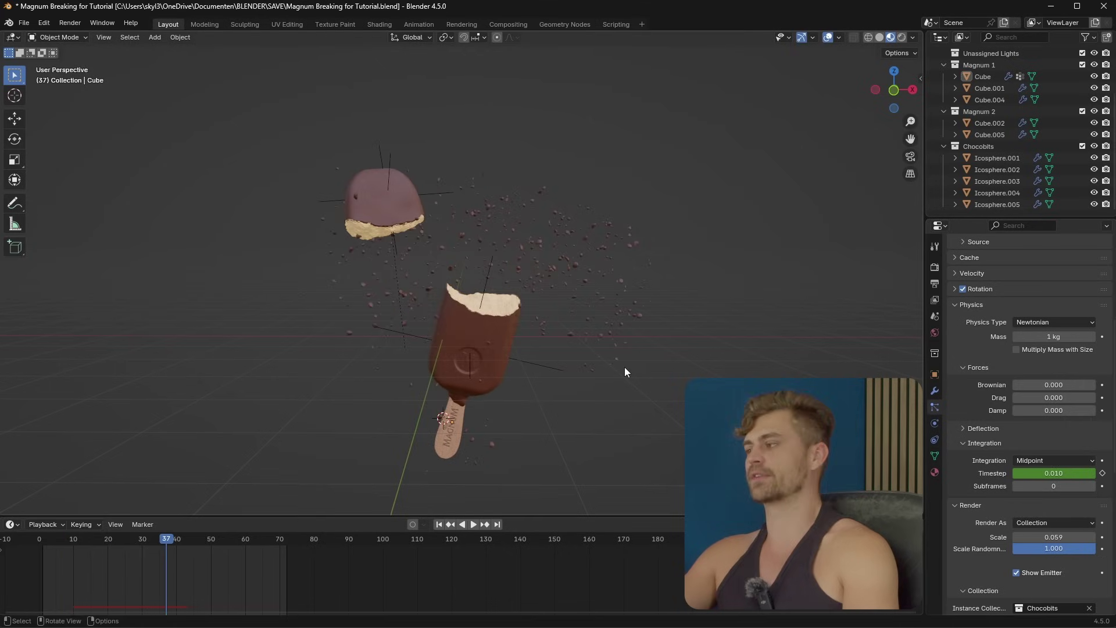
{"action": "scroll", "coordinate": [1006, 498], "scroll_direction": "down", "scroll_amount": 5}
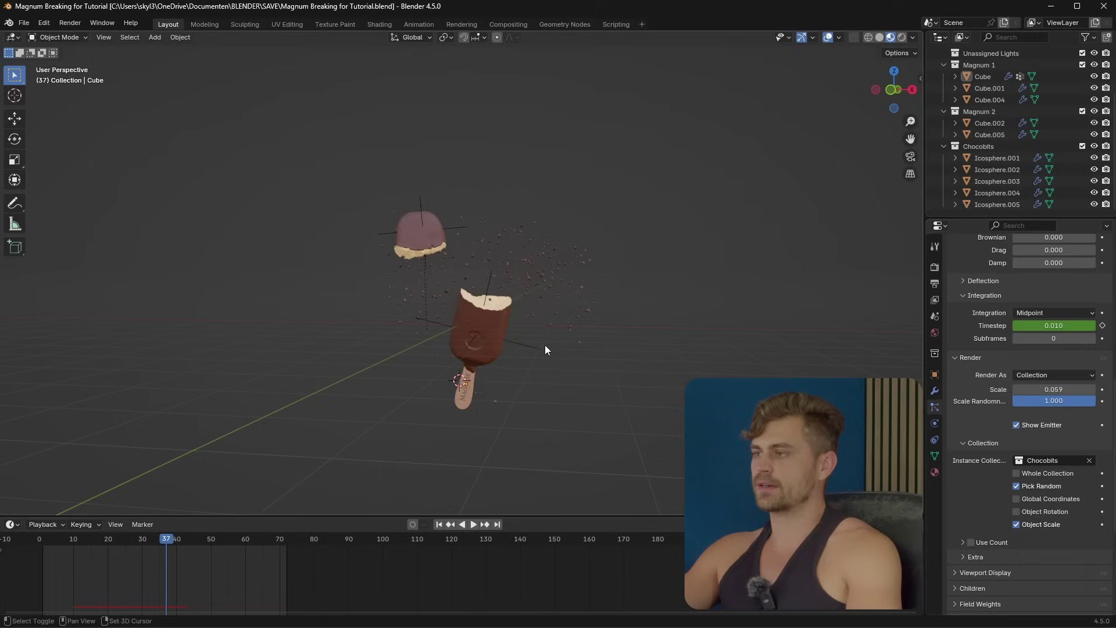
{"action": "key", "text": "ctrl+s"}
Add a plane, scale it up as a backdrop, rotate it 90° about the X axis and move it behind the ice cream
{"action": "key", "text": "shift+a"}
{"action": "mouse_move", "coordinate": [545, 344]}
{"action": "key", "text": "shift+a"}
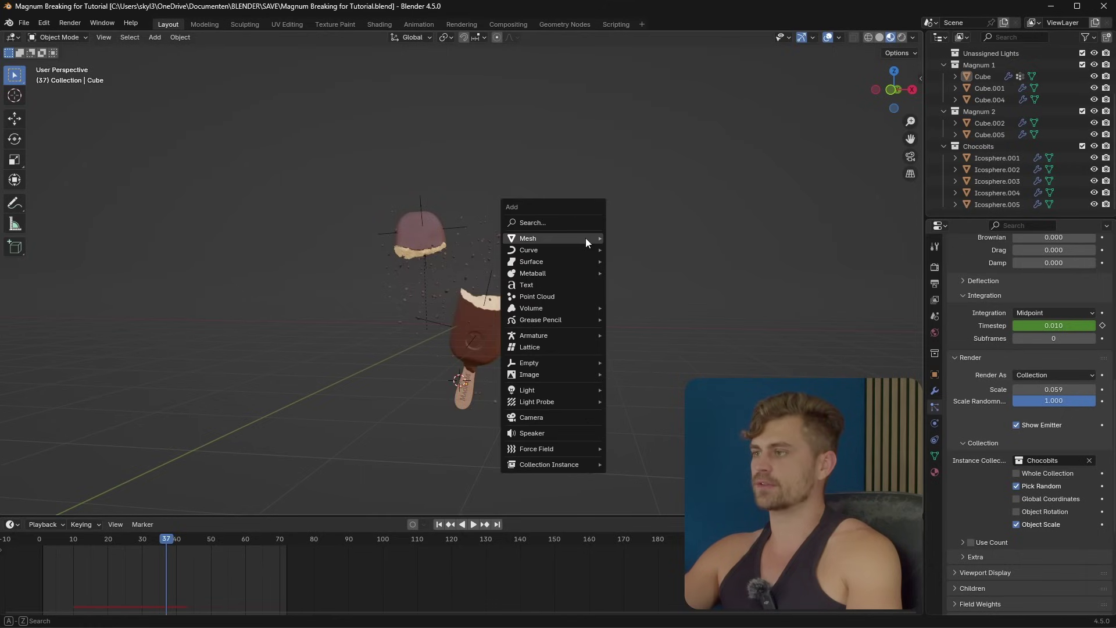
{"action": "mouse_move", "coordinate": [585, 238]}
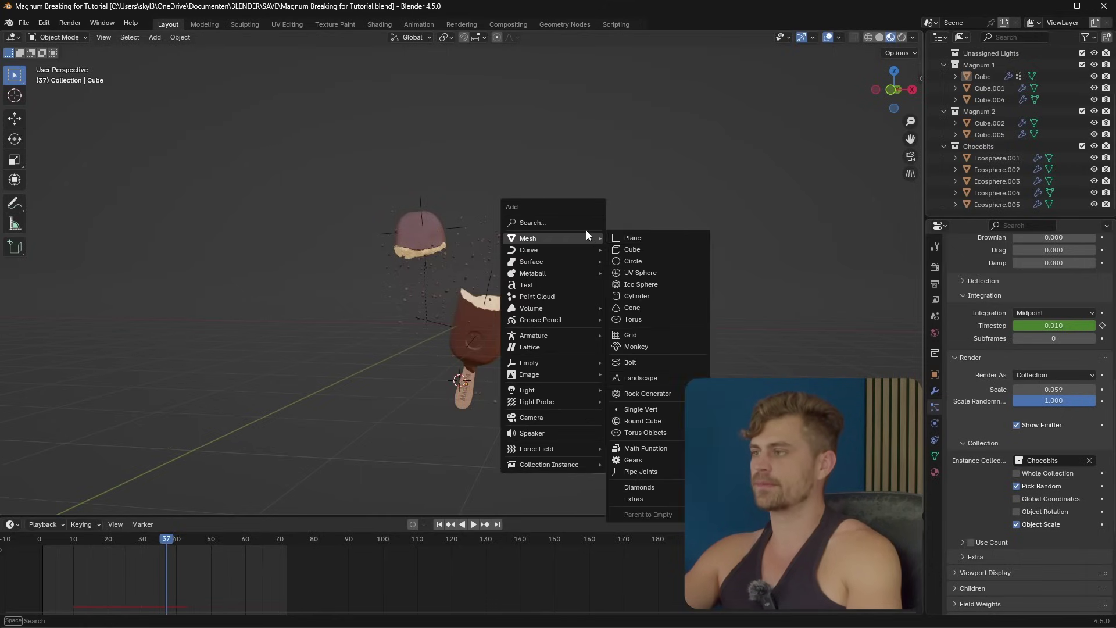
{"action": "left_click", "coordinate": [684, 241]}
{"action": "scroll", "coordinate": [548, 308], "scroll_direction": "down", "scroll_amount": 4}
{"action": "key", "text": "s"}
{"action": "left_click", "coordinate": [295, 329]}
{"action": "type", "text": "rx90"}
{"action": "key", "text": "Return"}
{"action": "key", "text": "g"}
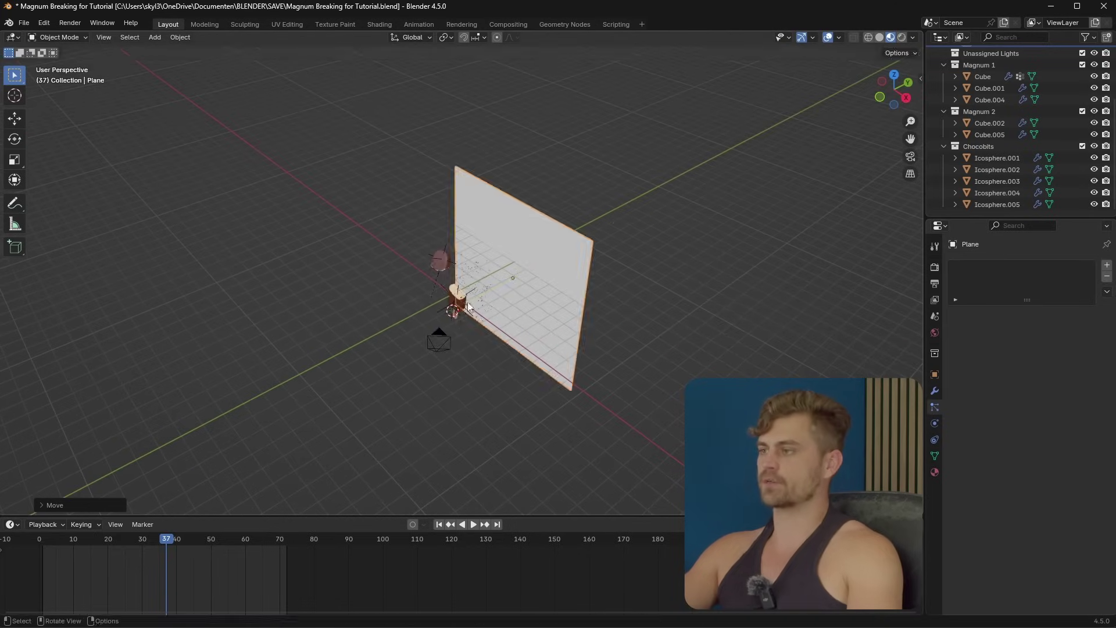
Scale the backdrop plane to about 21.8 m square so it fills the area behind the ice cream
{"action": "key", "text": "s"}
{"action": "left_click", "coordinate": [514, 341]}
{"action": "middle_click_drag", "start_coordinate": [512, 336], "coordinate": [602, 298]}
{"action": "scroll", "coordinate": [609, 323], "scroll_direction": "up", "scroll_amount": 2}
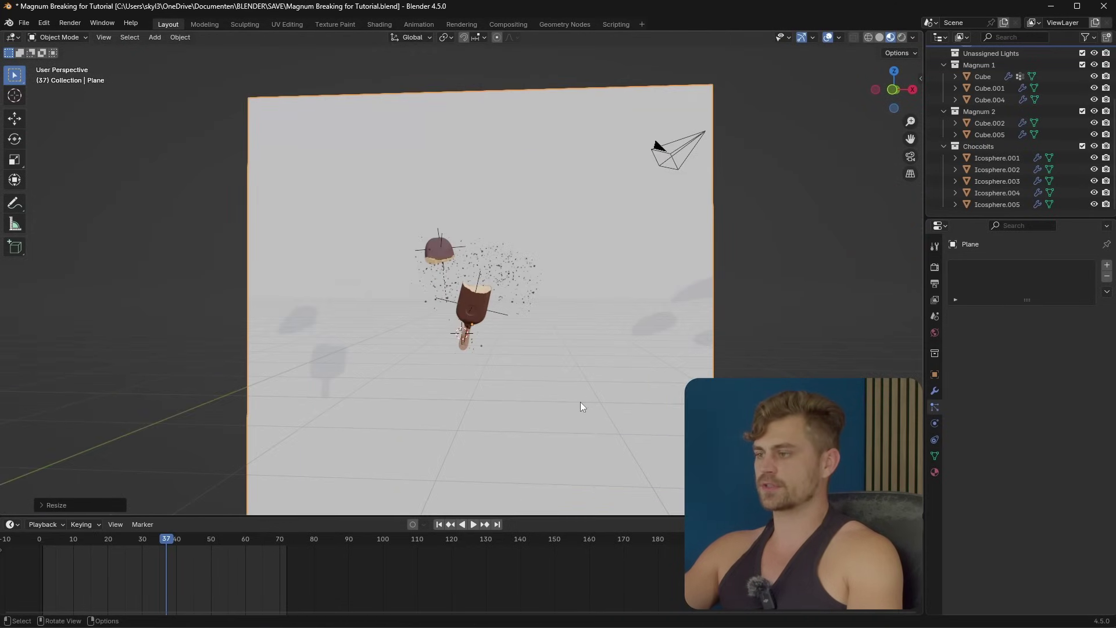
Replace the timeline with the Shader Editor, enlarge that area and create a new material for the backdrop plane
{"action": "left_click", "coordinate": [14, 529]}
{"action": "left_click", "coordinate": [57, 468]}
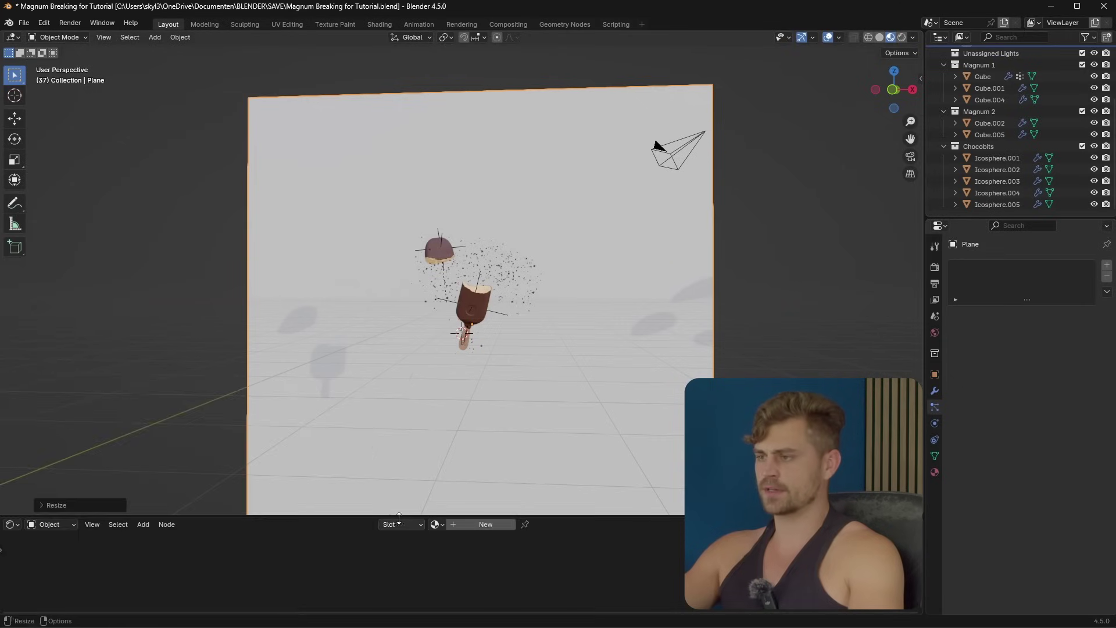
{"action": "left_click_drag", "start_coordinate": [394, 517], "coordinate": [393, 405]}
{"action": "left_click", "coordinate": [483, 413]}
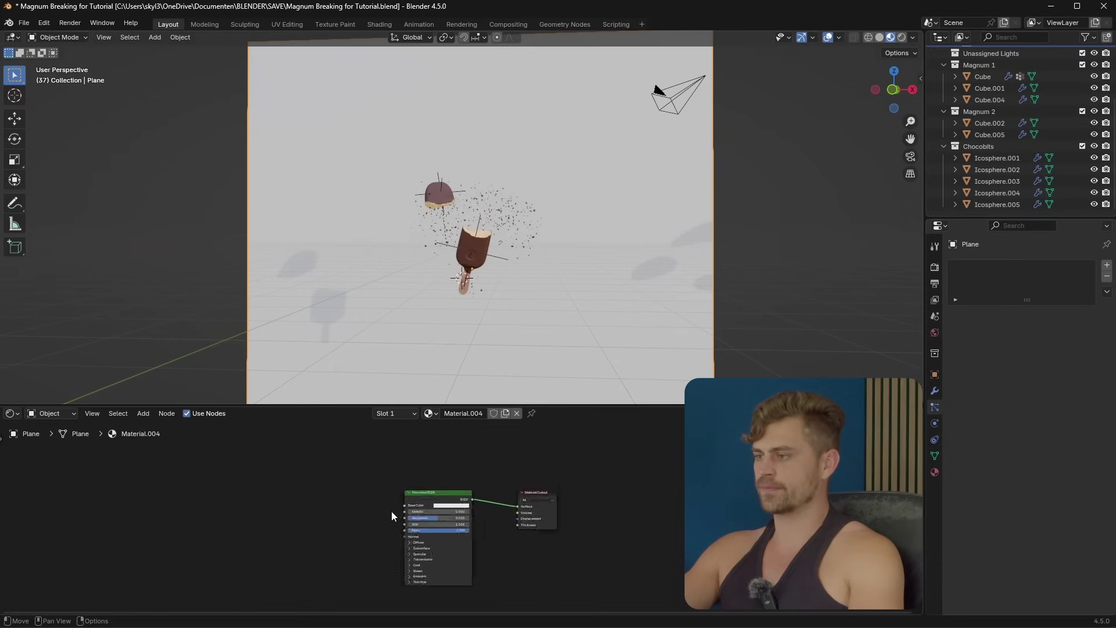
Set the backdrop material's base color to light orange and its roughness to about 0.577
{"action": "scroll", "coordinate": [391, 516], "scroll_direction": "up", "scroll_amount": 3}
{"action": "left_click", "coordinate": [441, 493]}
{"action": "left_click", "coordinate": [449, 365]}
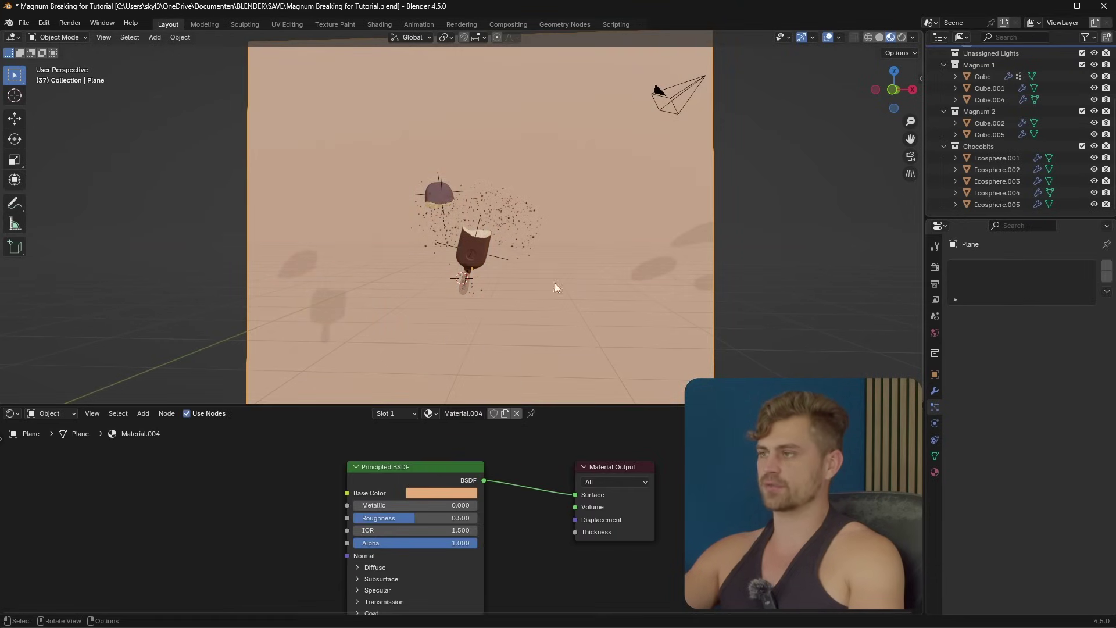
{"action": "left_click_drag", "start_coordinate": [472, 517], "coordinate": [482, 516]}
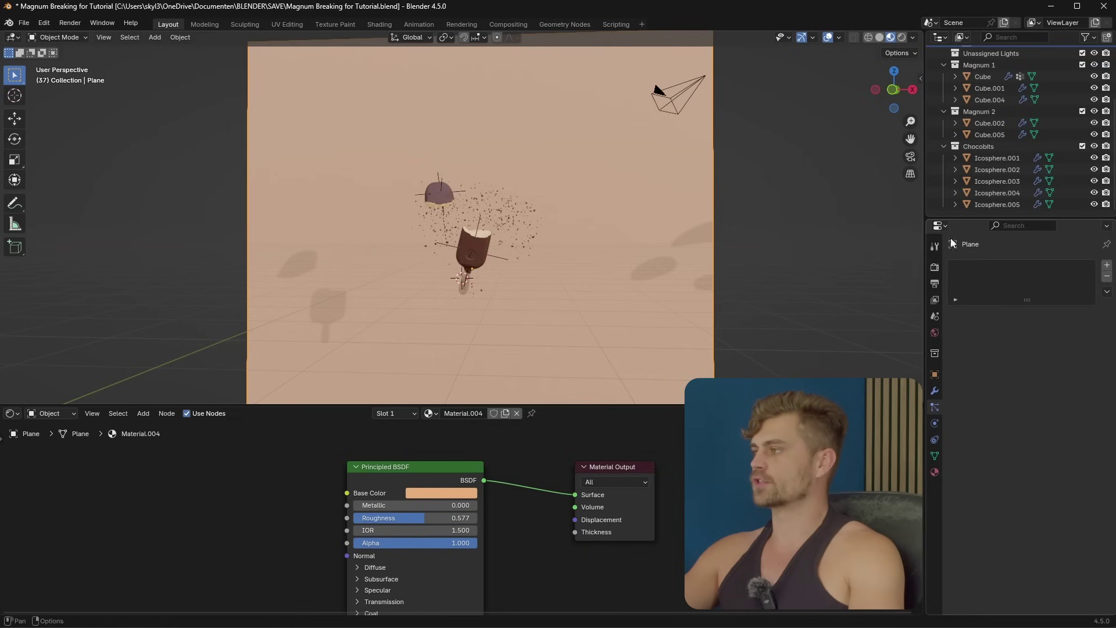
Enable motion blur in the render settings and preview the scene with rendered viewport shading
{"action": "left_click", "coordinate": [962, 447]}
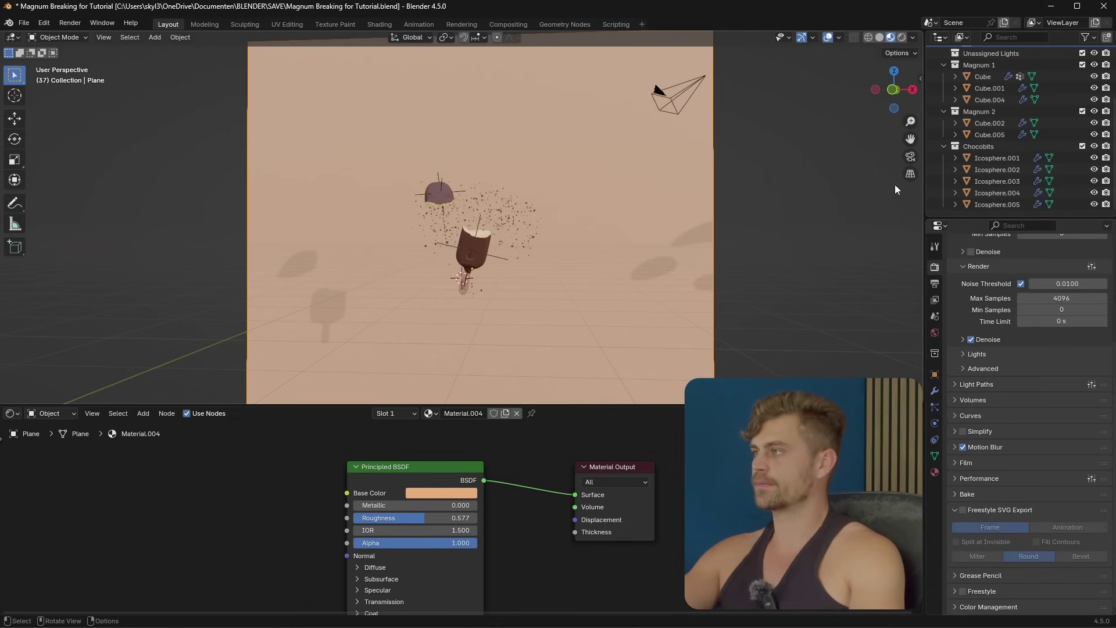
{"action": "scroll", "coordinate": [887, 166], "scroll_direction": "up", "scroll_amount": 6}
{"action": "scroll", "coordinate": [562, 261], "scroll_direction": "down", "scroll_amount": 5}
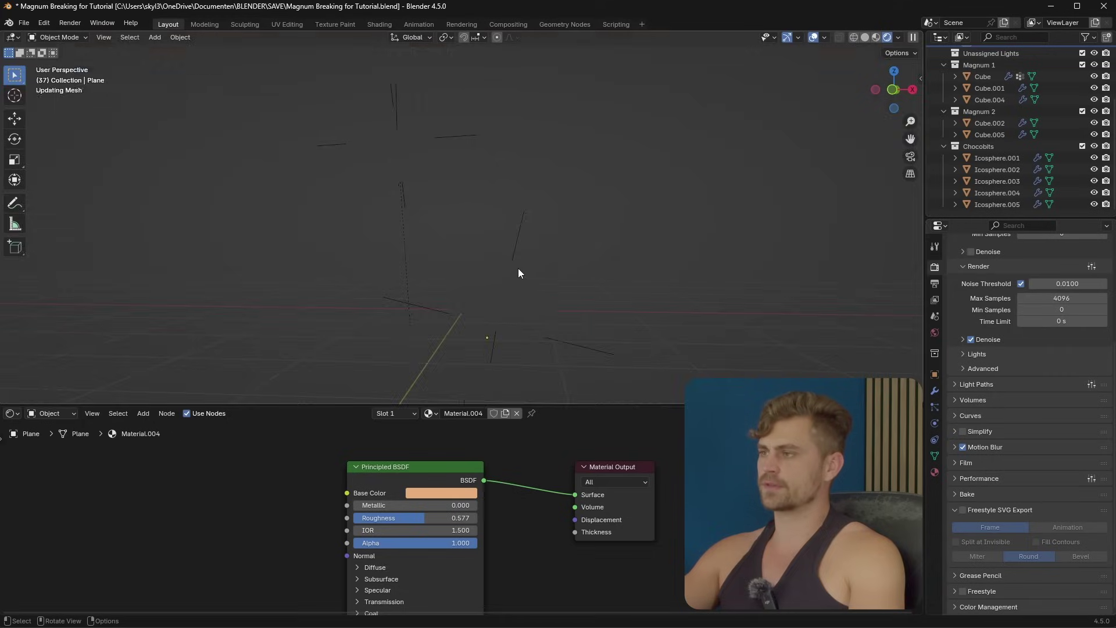
Apply the sunset_jhbcentral_2k HDRI from Lumio's HDRI Browser as the environment lighting
{"action": "key", "text": "n"}
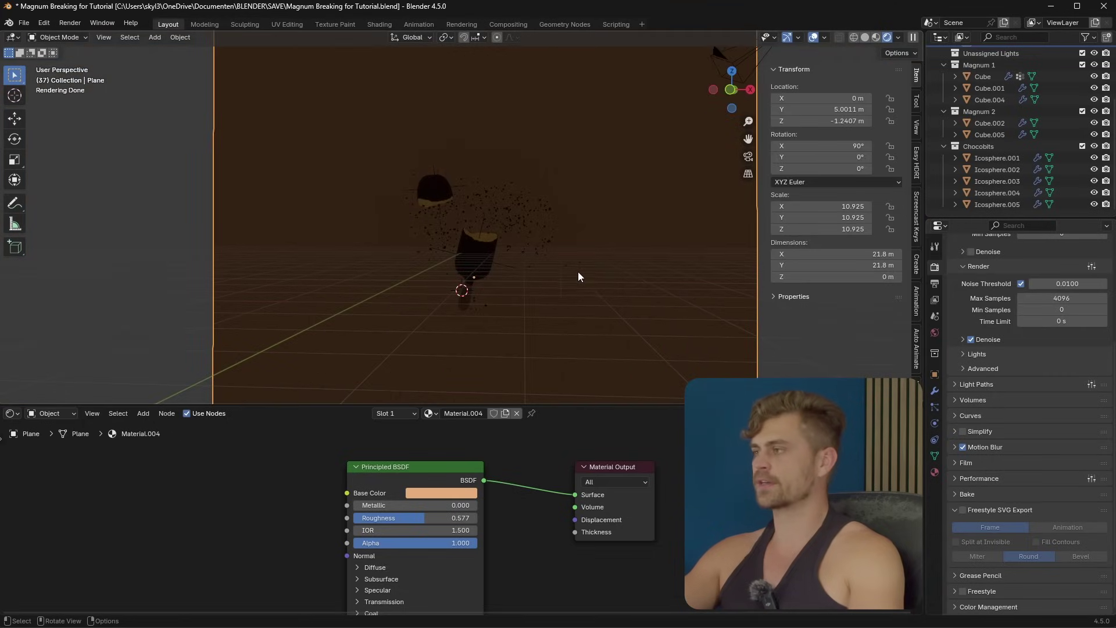
{"action": "left_click", "coordinate": [916, 375]}
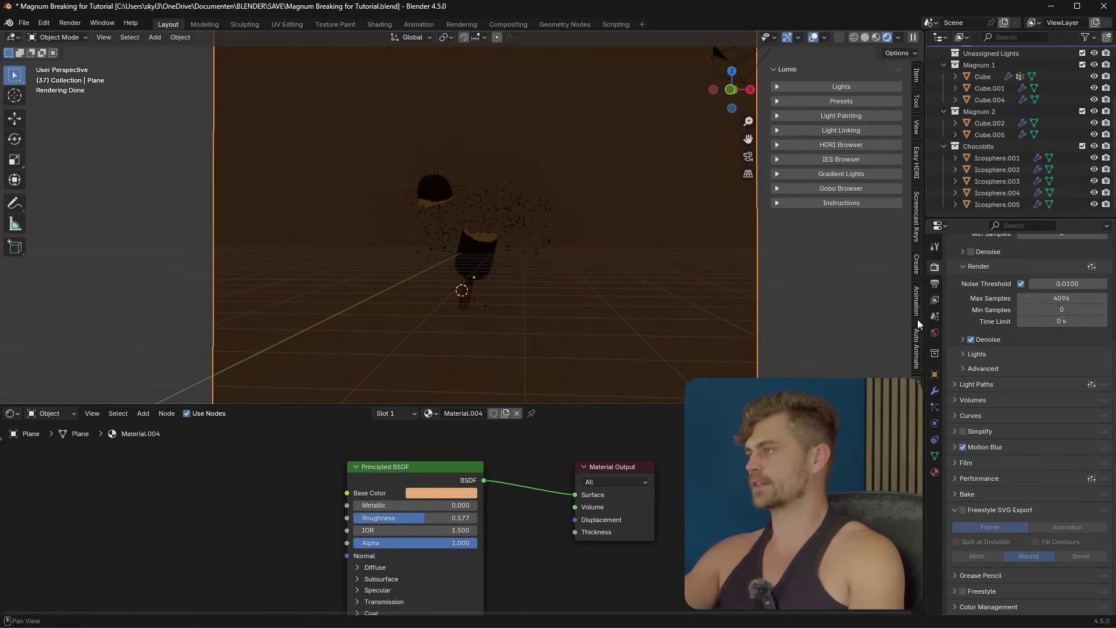
{"action": "left_click", "coordinate": [858, 144]}
{"action": "left_click", "coordinate": [869, 186]}
{"action": "left_click", "coordinate": [635, 403]}
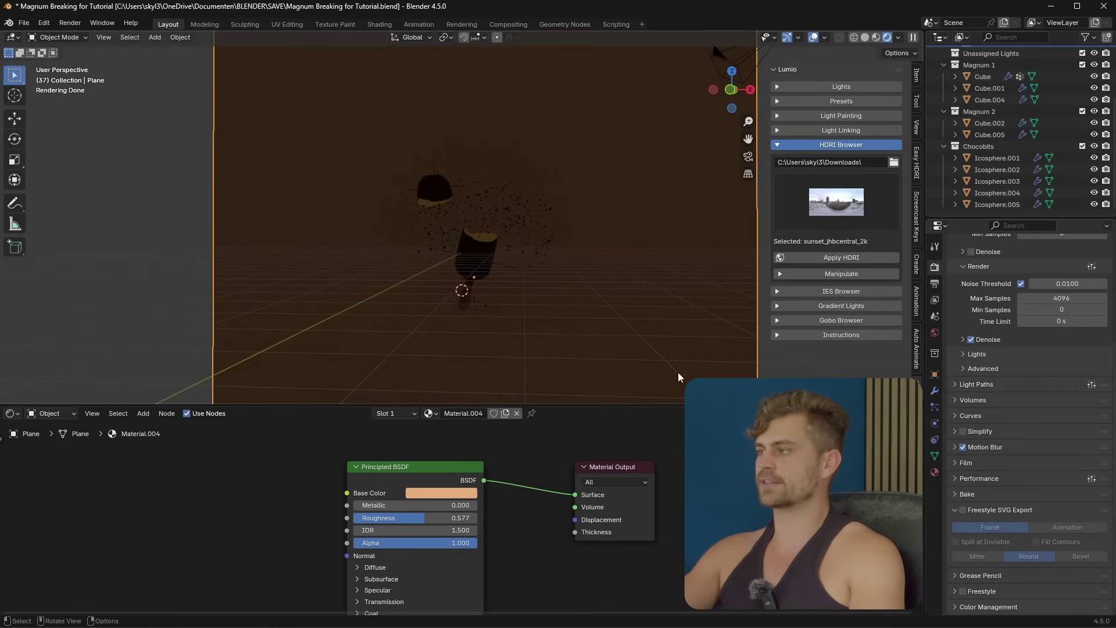
{"action": "left_click", "coordinate": [855, 257]}
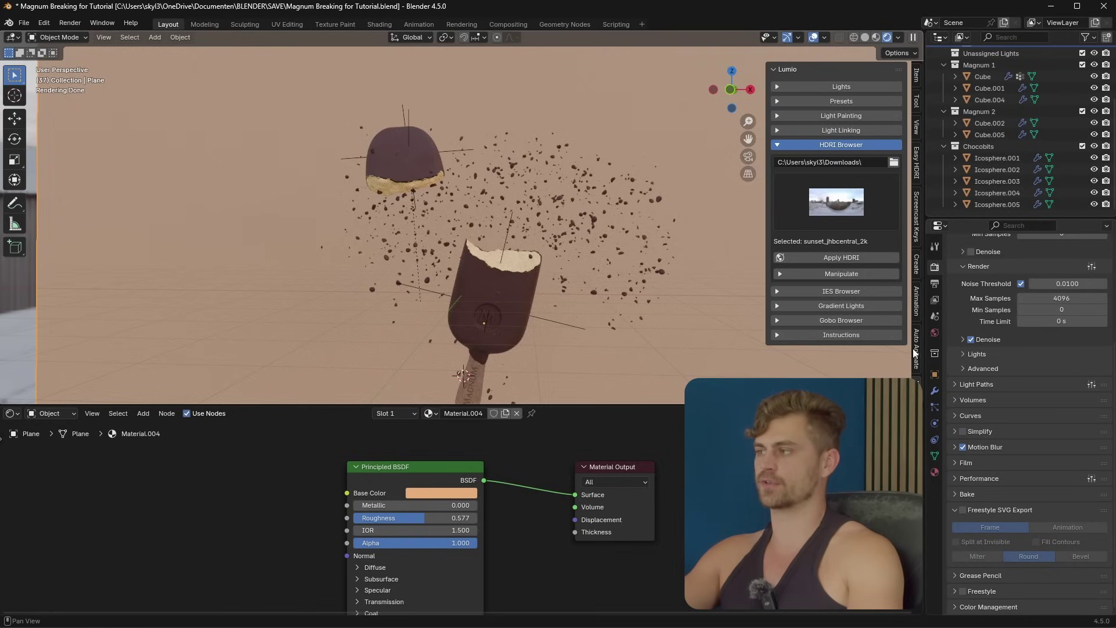
Add a point light and place it above and behind the ice cream, just in front of the backdrop
{"action": "scroll", "coordinate": [514, 273], "scroll_direction": "down", "scroll_amount": 5}
{"action": "key", "text": "shift+a"}
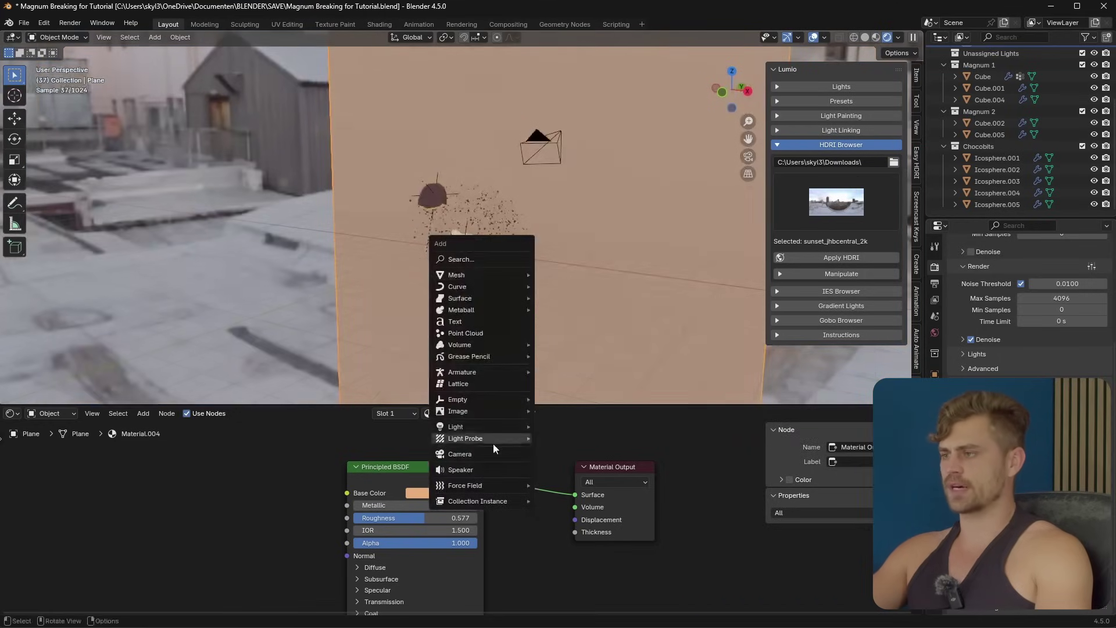
{"action": "mouse_move", "coordinate": [493, 437]}
{"action": "left_click", "coordinate": [570, 426]}
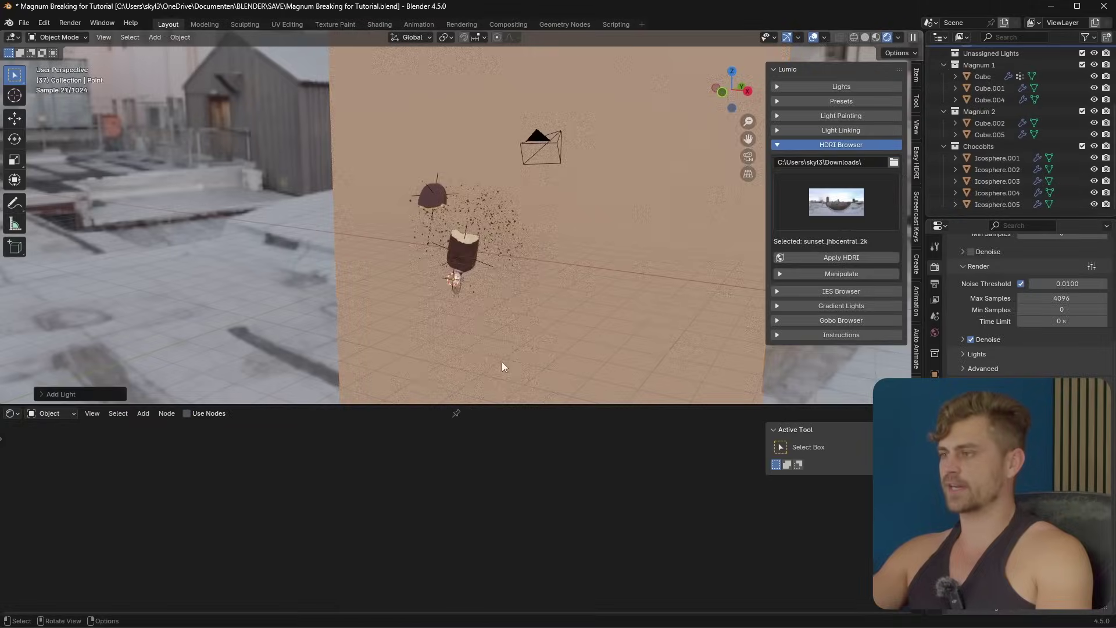
{"action": "key", "text": "g"}
{"action": "left_click", "coordinate": [503, 195]}
{"action": "middle_click_drag", "start_coordinate": [567, 221], "coordinate": [493, 228]}
{"action": "key", "text": "g"}
{"action": "left_click", "coordinate": [518, 229]}
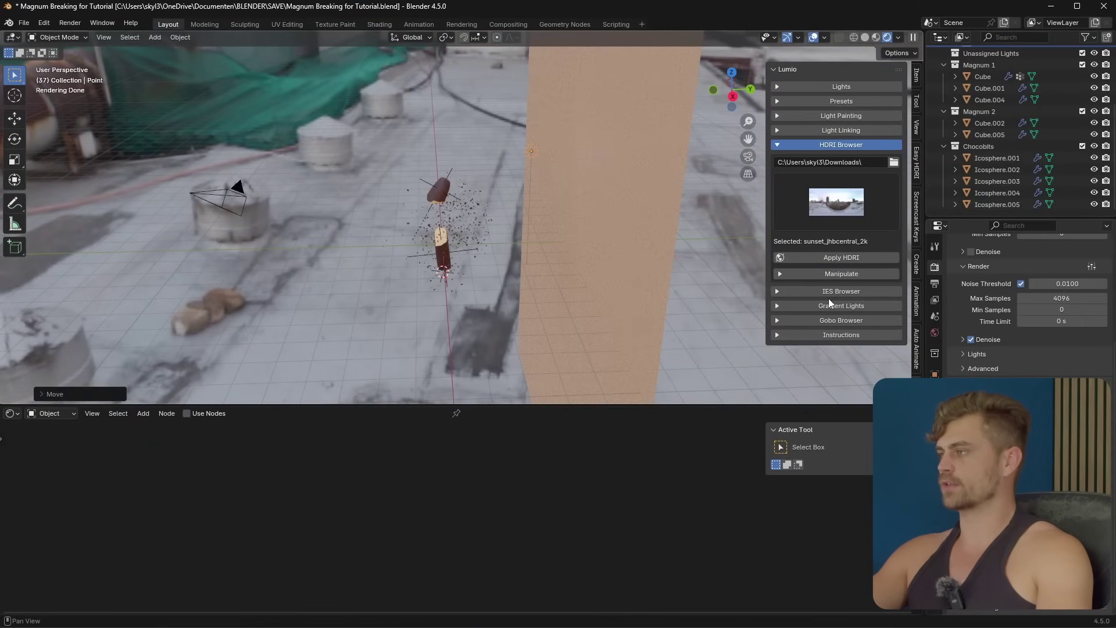
Apply the built-in #1 IES preset to the point light and set its strength to about 53.53
{"action": "left_click", "coordinate": [837, 294]}
{"action": "left_click", "coordinate": [851, 332]}
{"action": "left_click", "coordinate": [851, 332]}
{"action": "scroll", "coordinate": [851, 334], "scroll_direction": "down", "scroll_amount": 2}
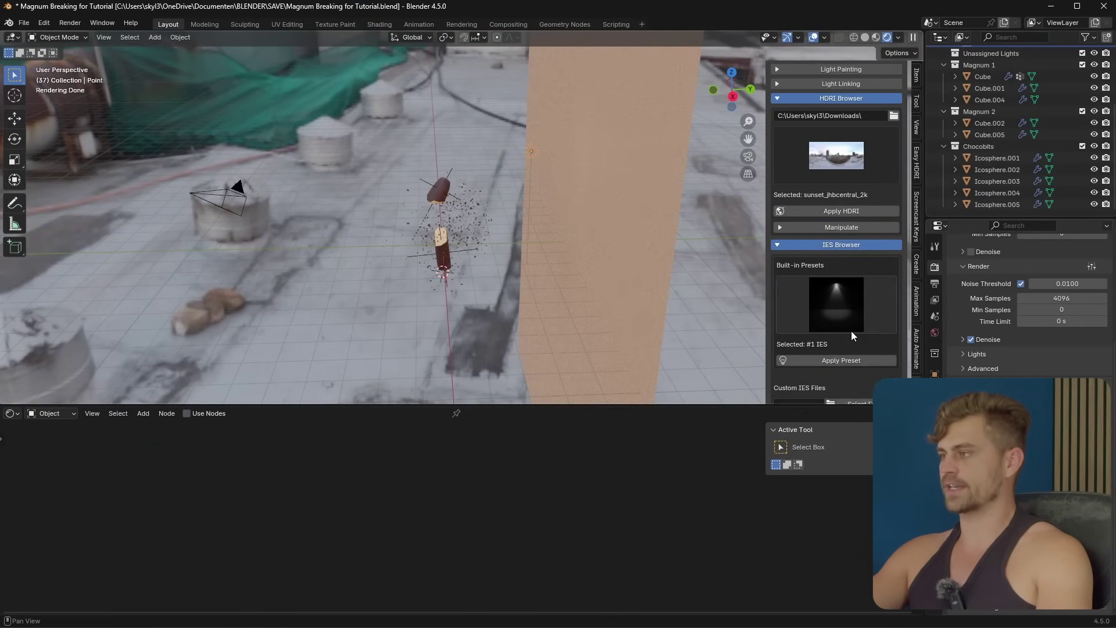
{"action": "scroll", "coordinate": [851, 334], "scroll_direction": "down", "scroll_amount": 3}
{"action": "left_click", "coordinate": [853, 291]}
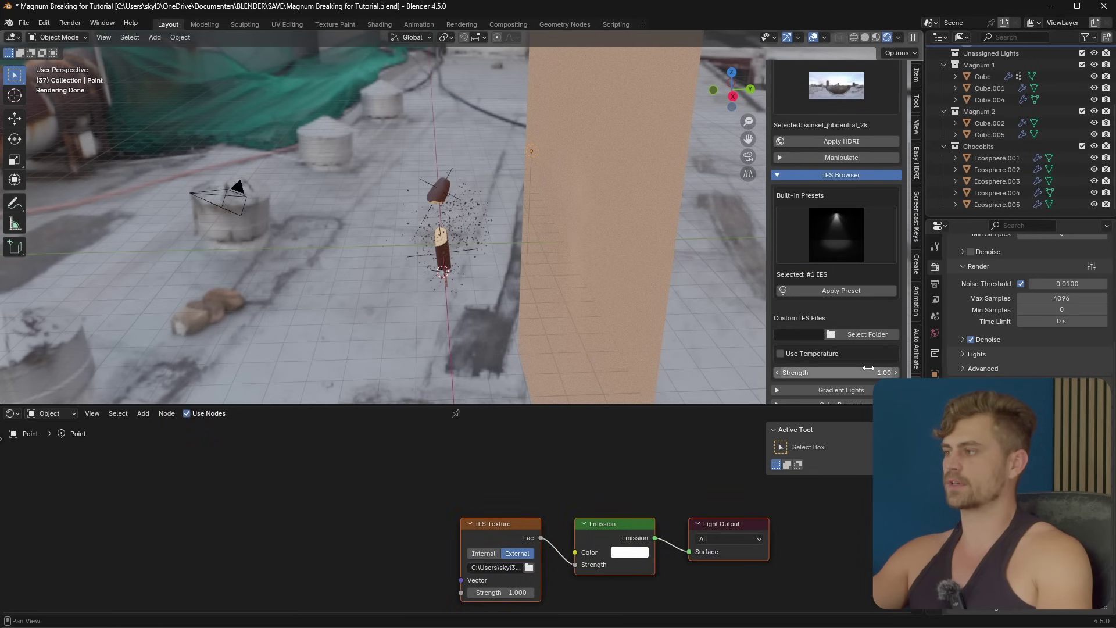
{"action": "left_click_drag", "start_coordinate": [814, 373], "coordinate": [872, 373]}
Check the light in the viewport, align the camera to the front view and select the camera
{"action": "middle_click_drag", "start_coordinate": [472, 279], "coordinate": [529, 270]}
{"action": "key", "text": "KP_0"}
{"action": "key", "text": "KP_1"}
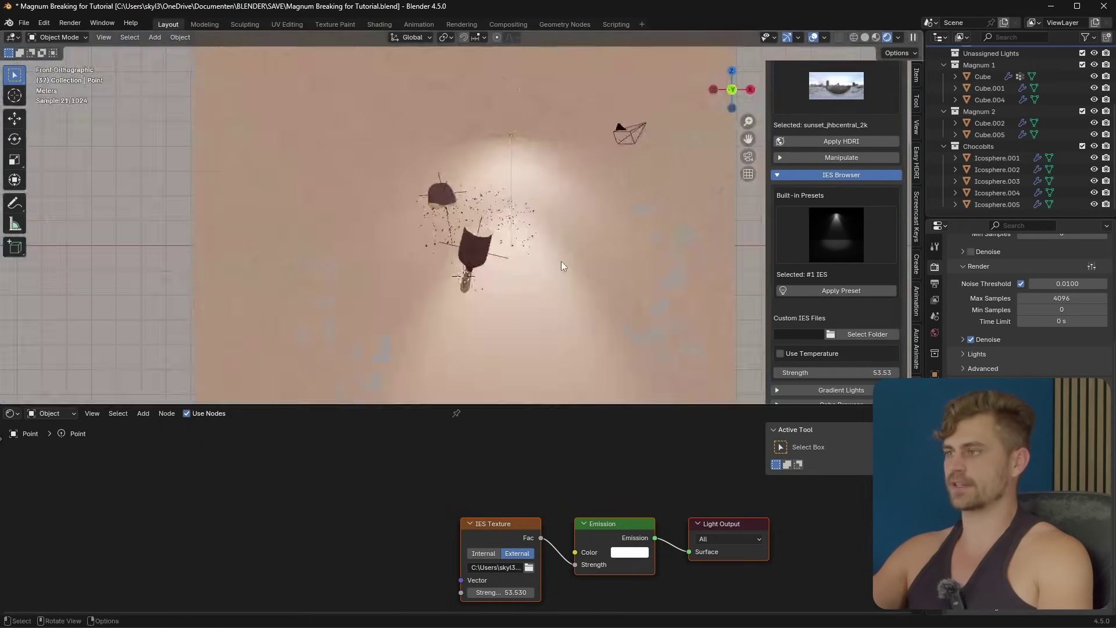
{"action": "key", "text": "ctrl+alt+KP_0"}
{"action": "left_click", "coordinate": [692, 268]}
Set the render resolution to a portrait format of 1080 × 1920 px
{"action": "left_click", "coordinate": [935, 283]}
{"action": "left_click", "coordinate": [1037, 280]}
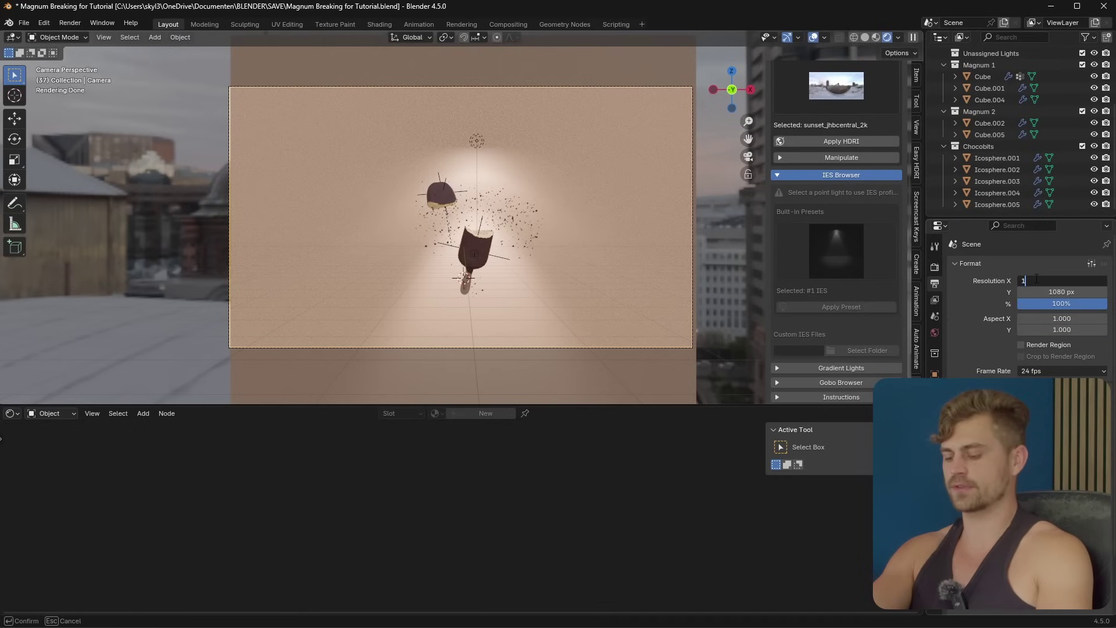
{"action": "type", "text": "1080"}
{"action": "key", "text": "Return"}
{"action": "left_click", "coordinate": [1053, 292]}
{"action": "type", "text": "1920"}
{"action": "key", "text": "Return"}
Set the camera's focal length to 80 mm
{"action": "left_click", "coordinate": [935, 424]}
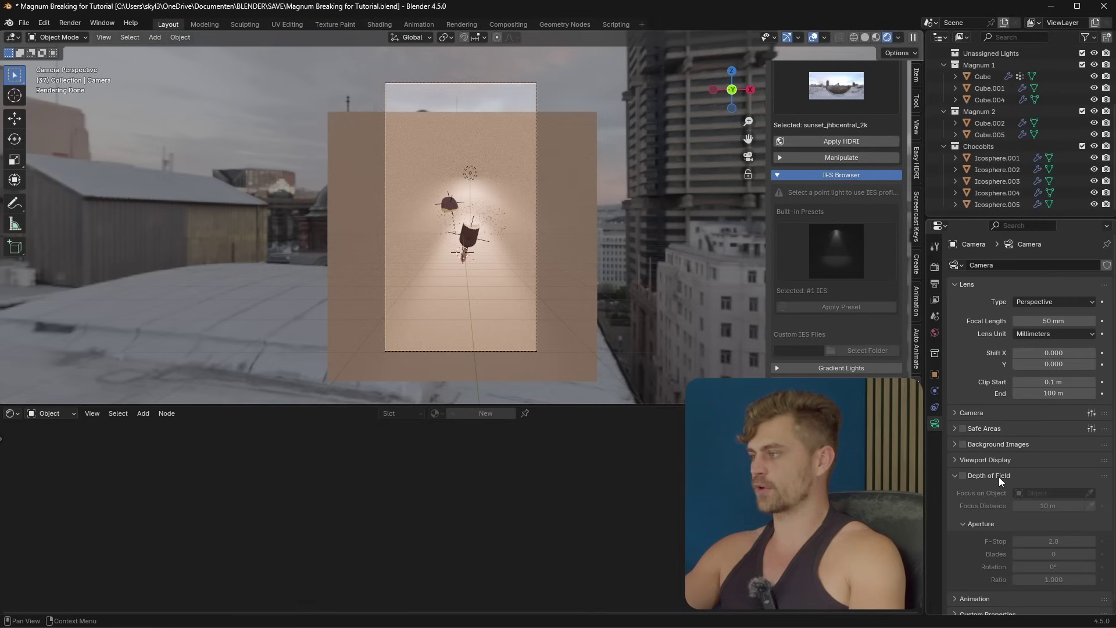
{"action": "scroll", "coordinate": [1001, 480], "scroll_direction": "down", "scroll_amount": 1}
{"action": "scroll", "coordinate": [1021, 399], "scroll_direction": "up", "scroll_amount": 1}
{"action": "left_click", "coordinate": [1053, 321]}
{"action": "type", "text": "80"}
{"action": "key", "text": "Return"}
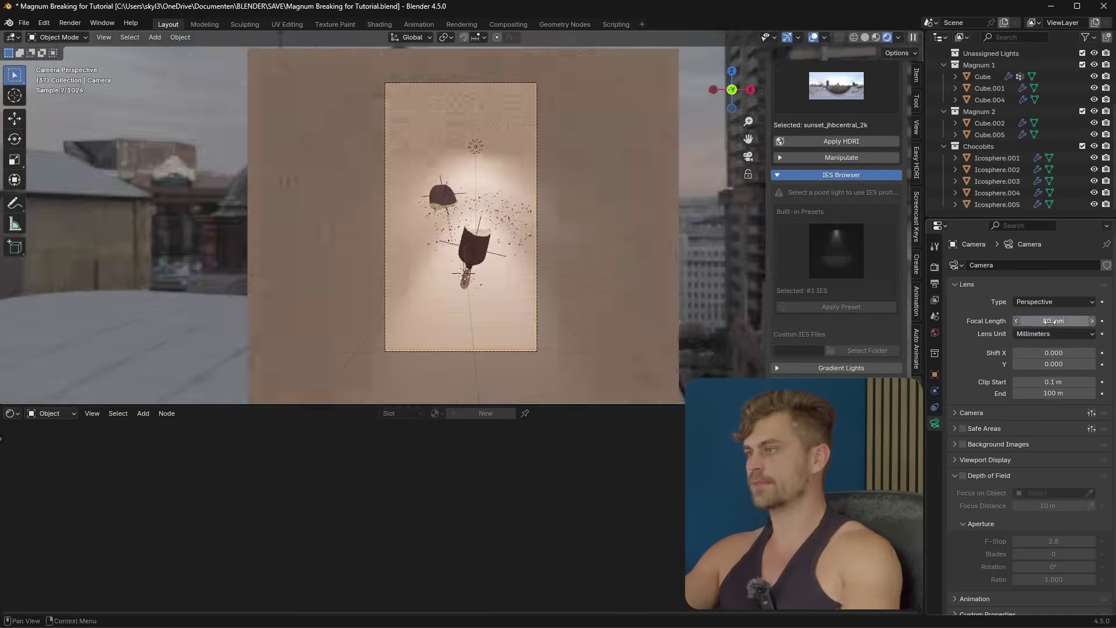
Raise the camera's passepartout to 1.000 so everything outside the frame is blacked out
{"action": "scroll", "coordinate": [1023, 407], "scroll_direction": "down", "scroll_amount": 1}
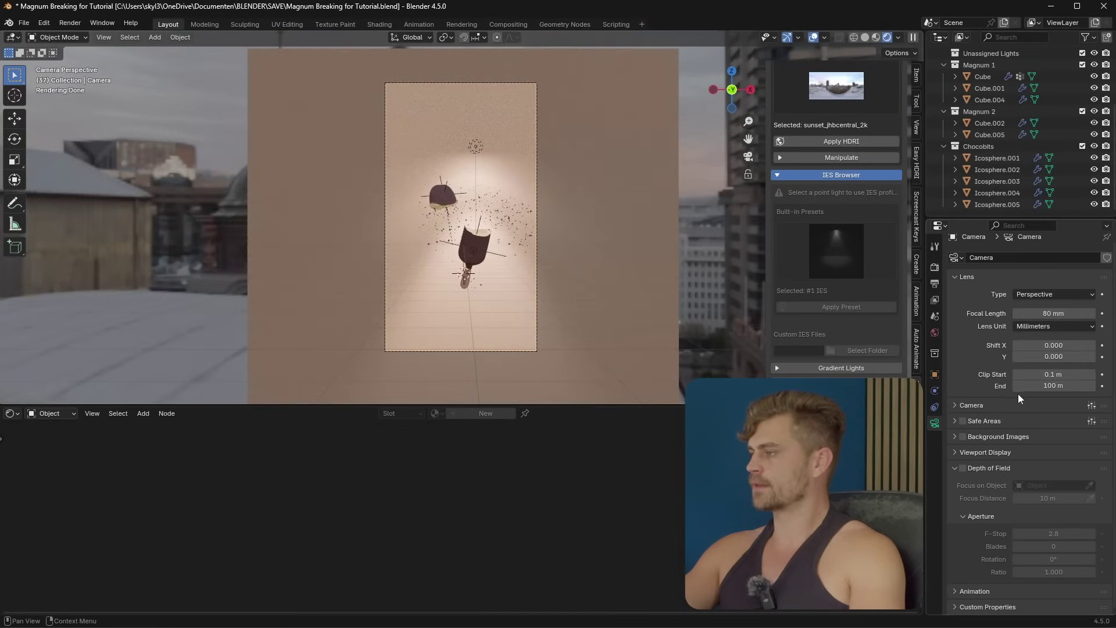
{"action": "left_click", "coordinate": [988, 452]}
{"action": "left_click_drag", "start_coordinate": [1048, 536], "coordinate": [1082, 537]}
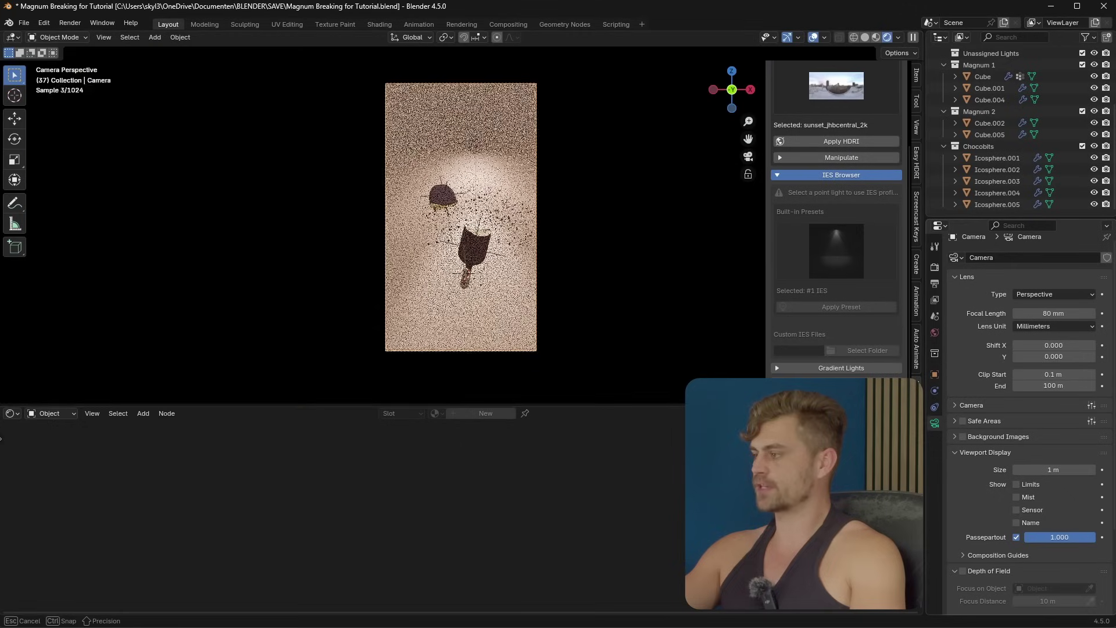
Move the camera closer along its local Z axis and shift it to center the broken ice cream in the frame
{"action": "key", "text": "g"}
{"action": "key", "text": "z"}
{"action": "key", "text": "z"}
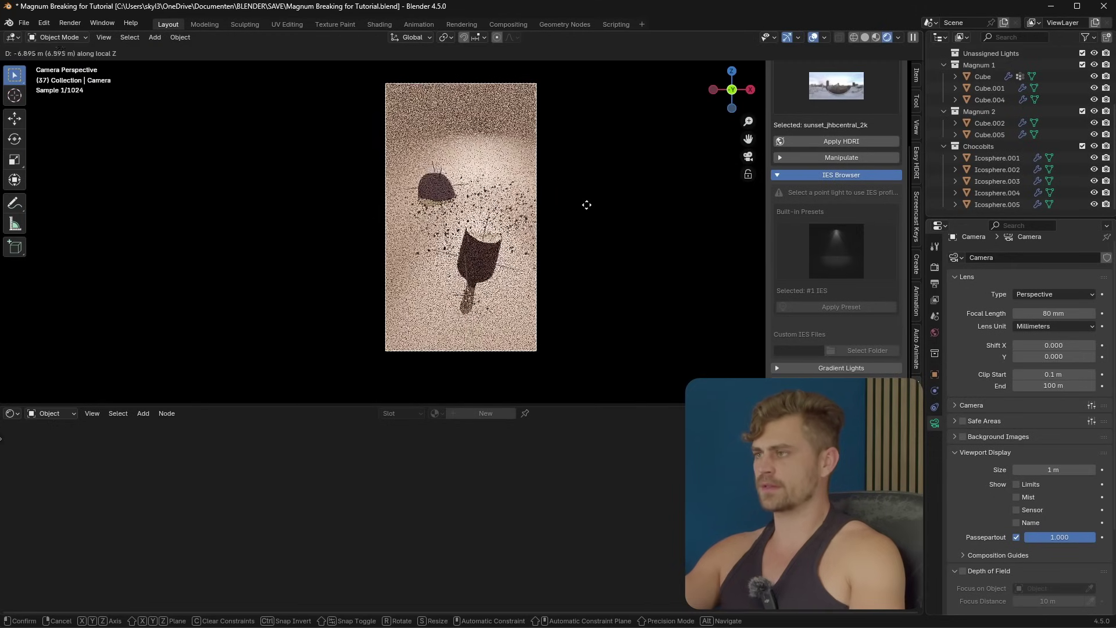
{"action": "left_click", "coordinate": [586, 173]}
{"action": "key", "text": "g"}
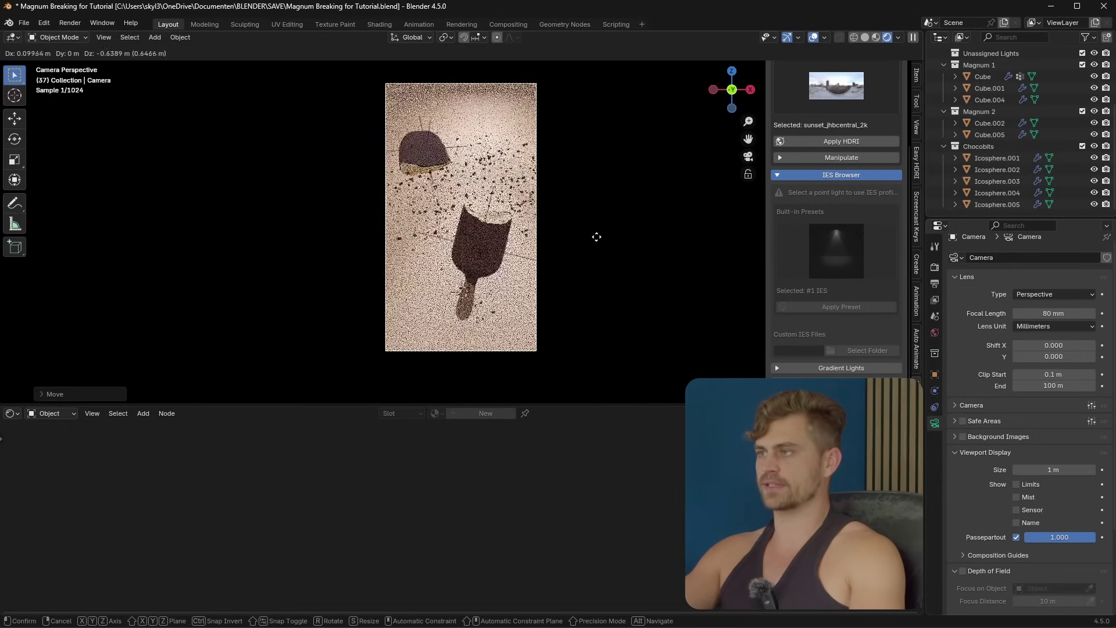
{"action": "left_click", "coordinate": [582, 202]}
Select the point light and move it higher, to the upper edge of the camera frame
{"action": "left_click", "coordinate": [482, 103]}
{"action": "key", "text": "g"}
{"action": "left_click", "coordinate": [471, 91]}
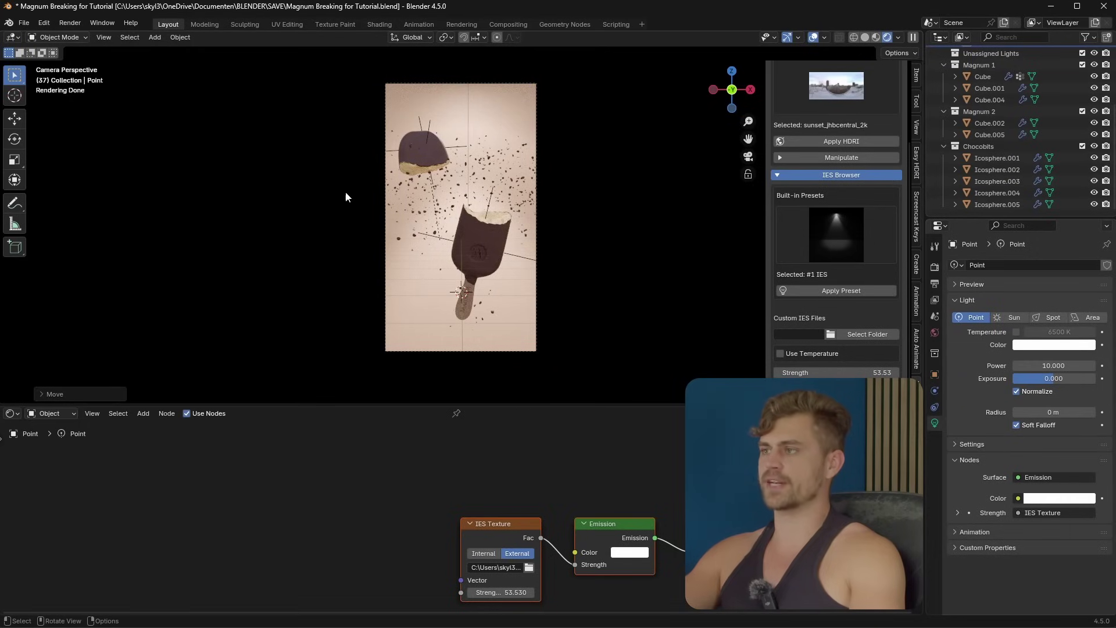
Change the backdrop plane's base color to dark brown and inspect the result around the ice cream
{"action": "left_click", "coordinate": [408, 103]}
{"action": "left_click", "coordinate": [404, 104]}
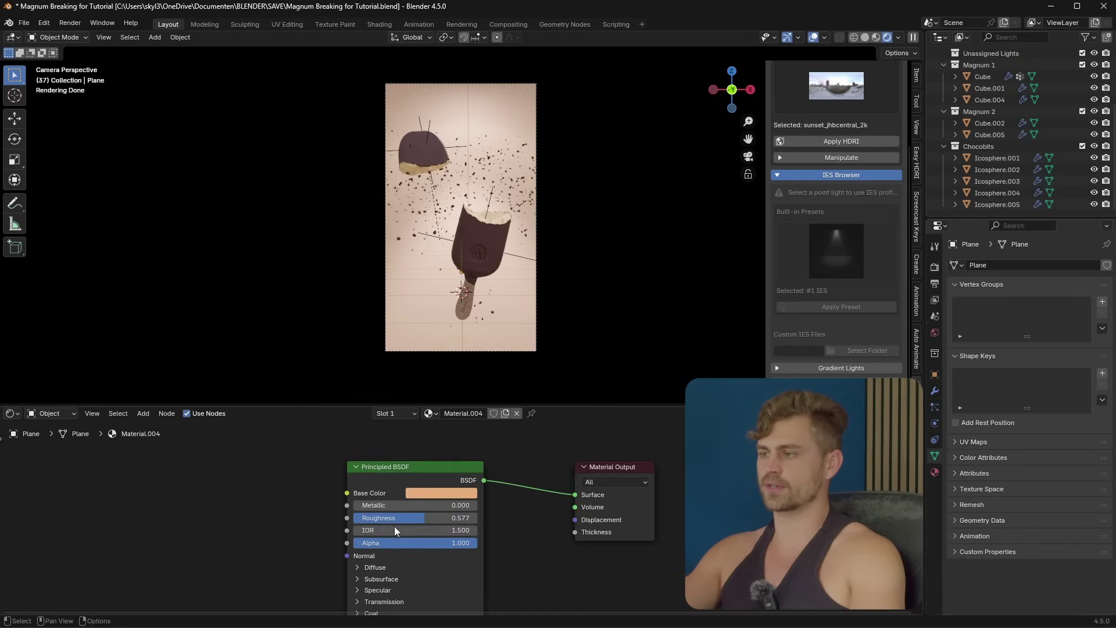
{"action": "left_click", "coordinate": [437, 494]}
{"action": "left_click_drag", "start_coordinate": [509, 317], "coordinate": [509, 383]}
{"action": "scroll", "coordinate": [479, 255], "scroll_direction": "up", "scroll_amount": 1}
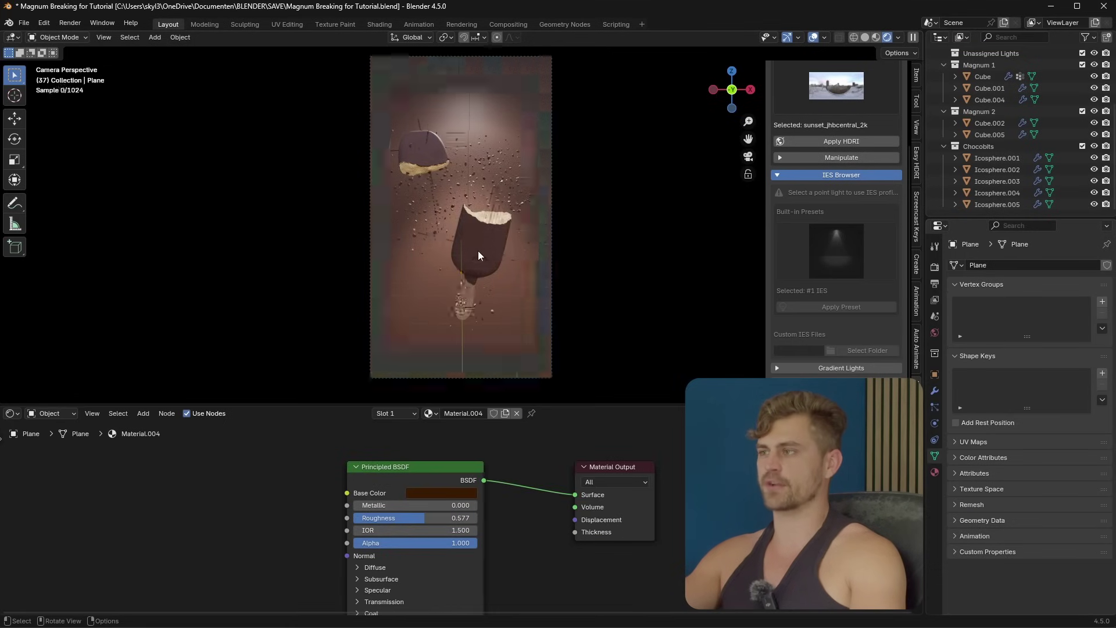
{"action": "scroll", "coordinate": [478, 256], "scroll_direction": "up", "scroll_amount": 3}
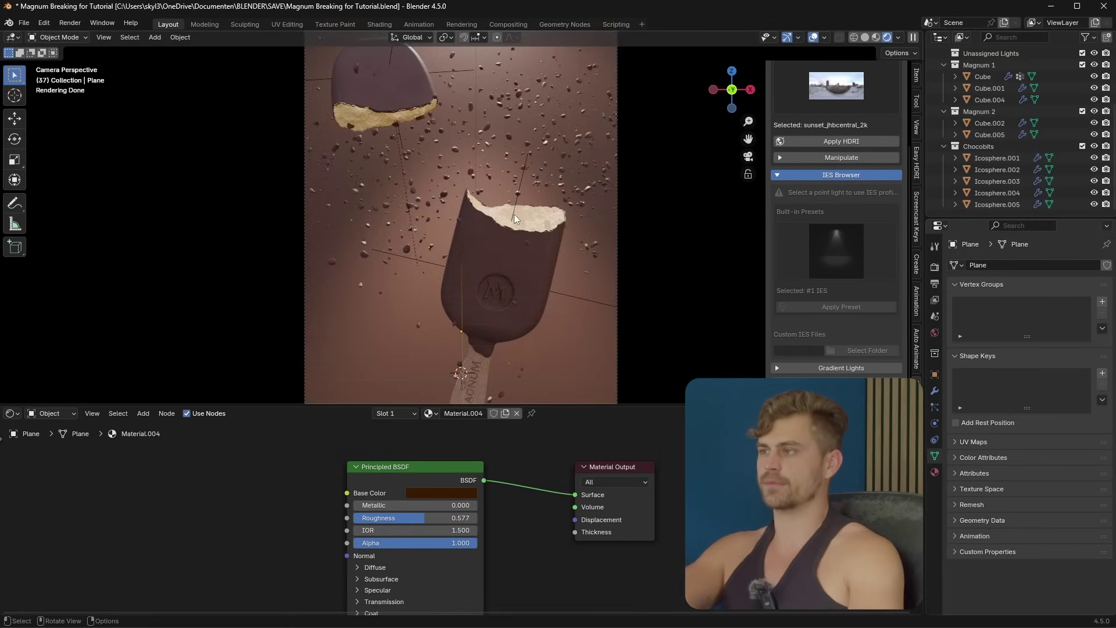
{"action": "scroll", "coordinate": [514, 218], "scroll_direction": "down", "scroll_amount": 2}
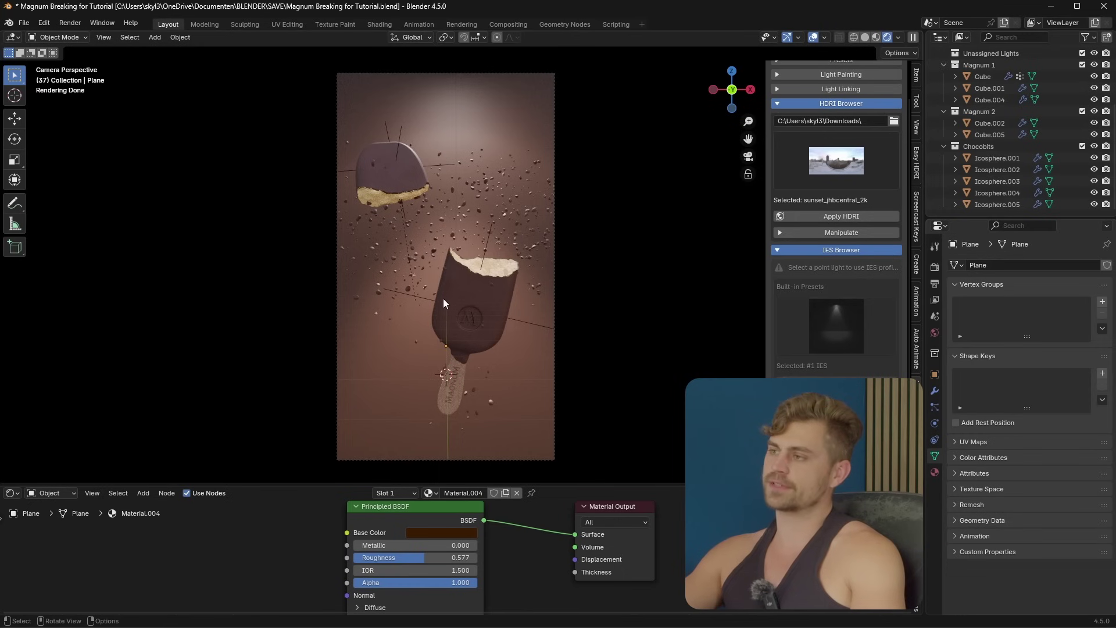
Add an area light with about 506 power and 4.81 m size, rotate it relative to the ice cream, and save the file
{"action": "key", "text": "shift+a"}
{"action": "left_click", "coordinate": [500, 333]}
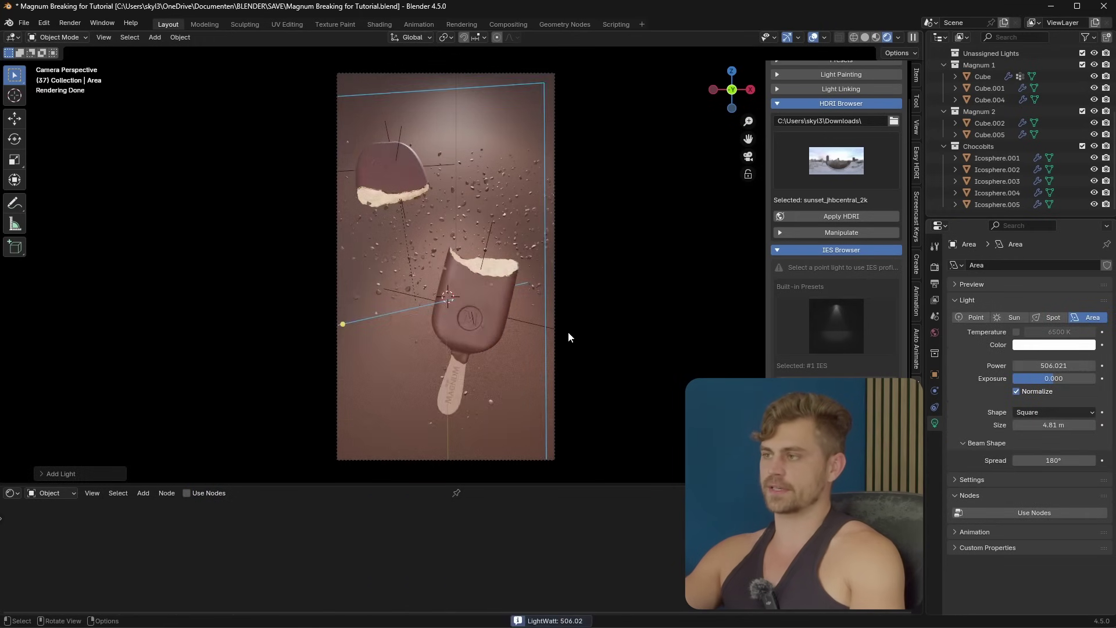
{"action": "key", "text": "r"}
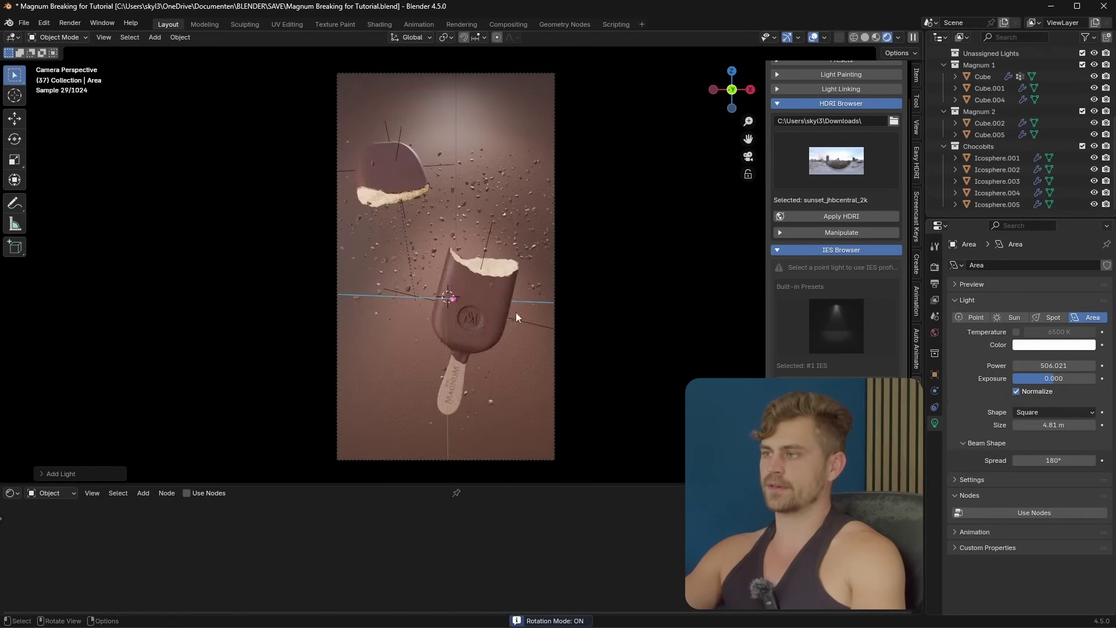
{"action": "left_click", "coordinate": [494, 323]}
{"action": "left_click", "coordinate": [382, 232]}
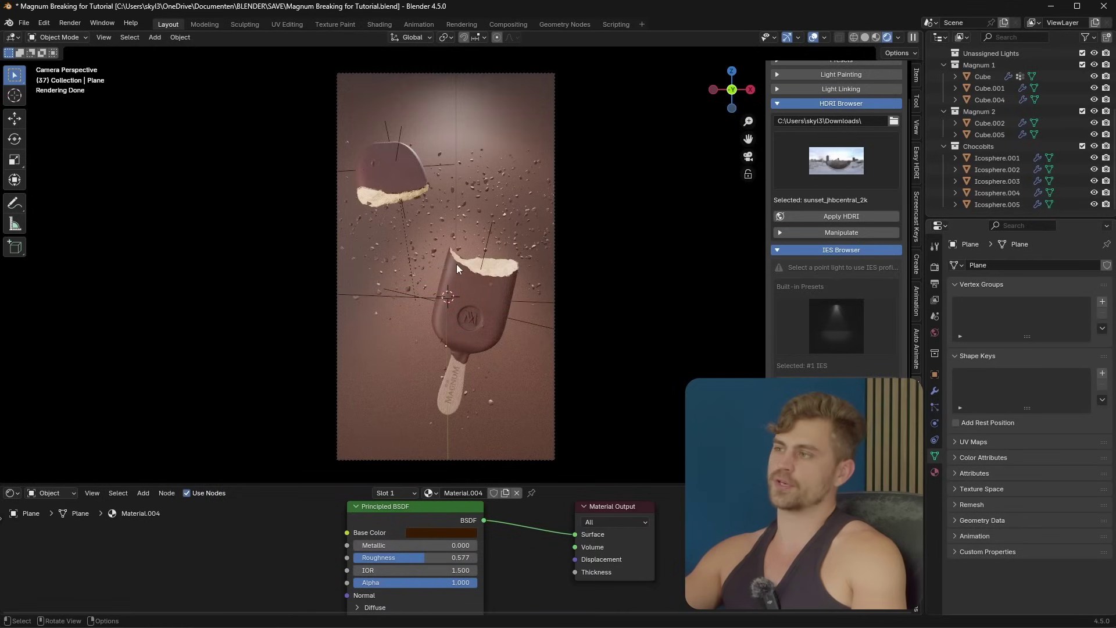
{"action": "key", "text": "ctrl+s"}
Select the particle-emitting lower ice cream half, reduce its particle render scale, and set the particle number to 5000
{"action": "scroll", "coordinate": [493, 274], "scroll_direction": "up", "scroll_amount": 5}
{"action": "left_click", "coordinate": [505, 144]}
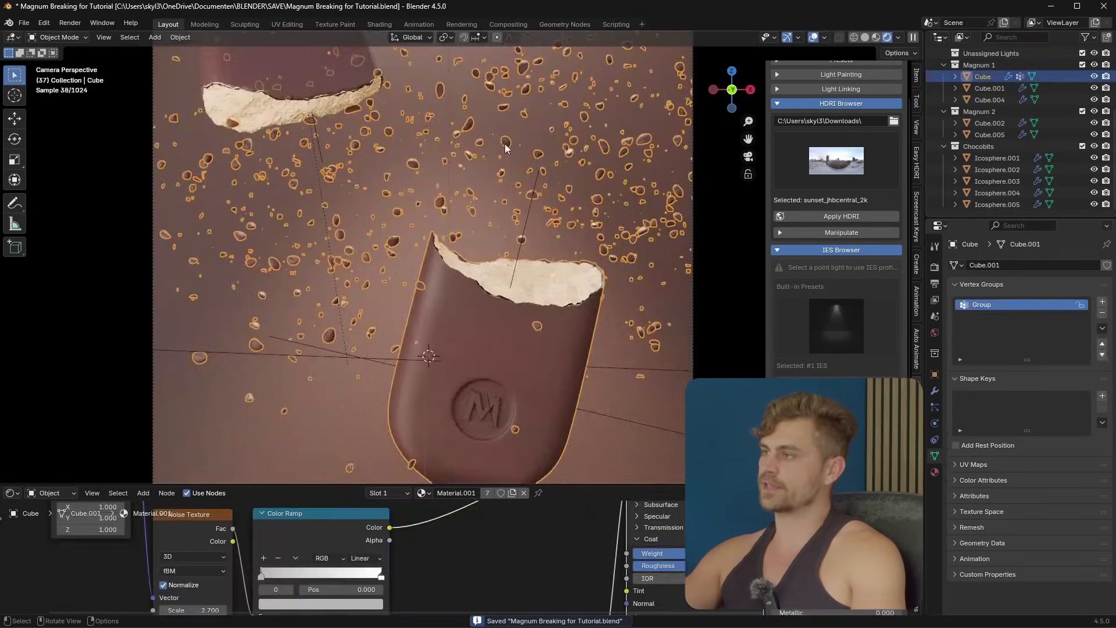
{"action": "left_click", "coordinate": [935, 410]}
{"action": "scroll", "coordinate": [1023, 407], "scroll_direction": "down", "scroll_amount": 5}
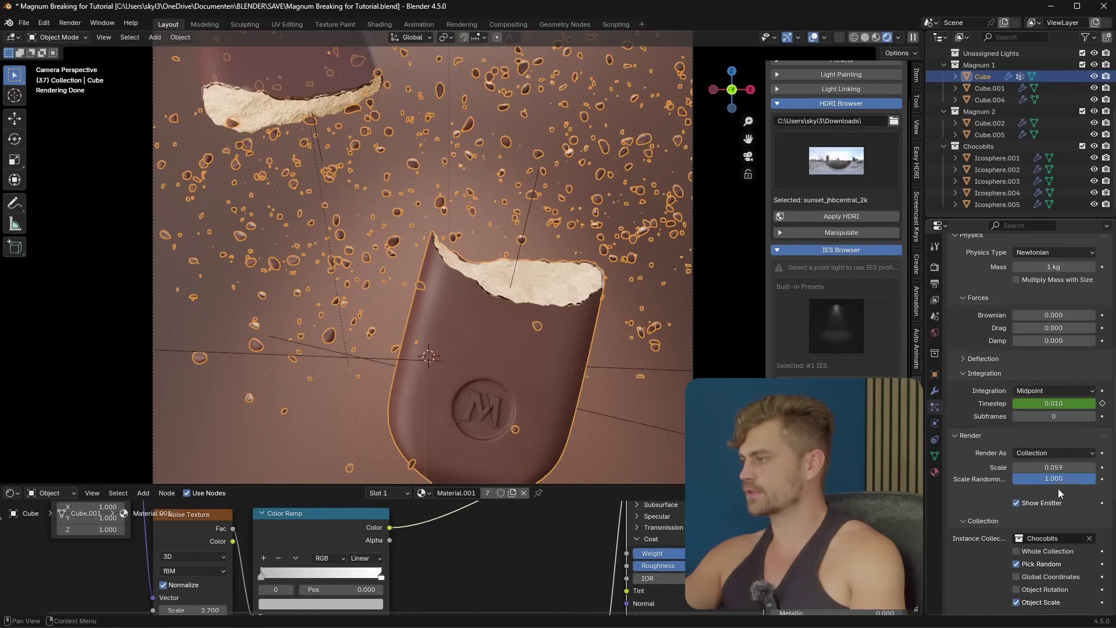
{"action": "left_click_drag", "start_coordinate": [1054, 468], "coordinate": [1040, 467]}
{"action": "scroll", "coordinate": [1023, 407], "scroll_direction": "up", "scroll_amount": 5}
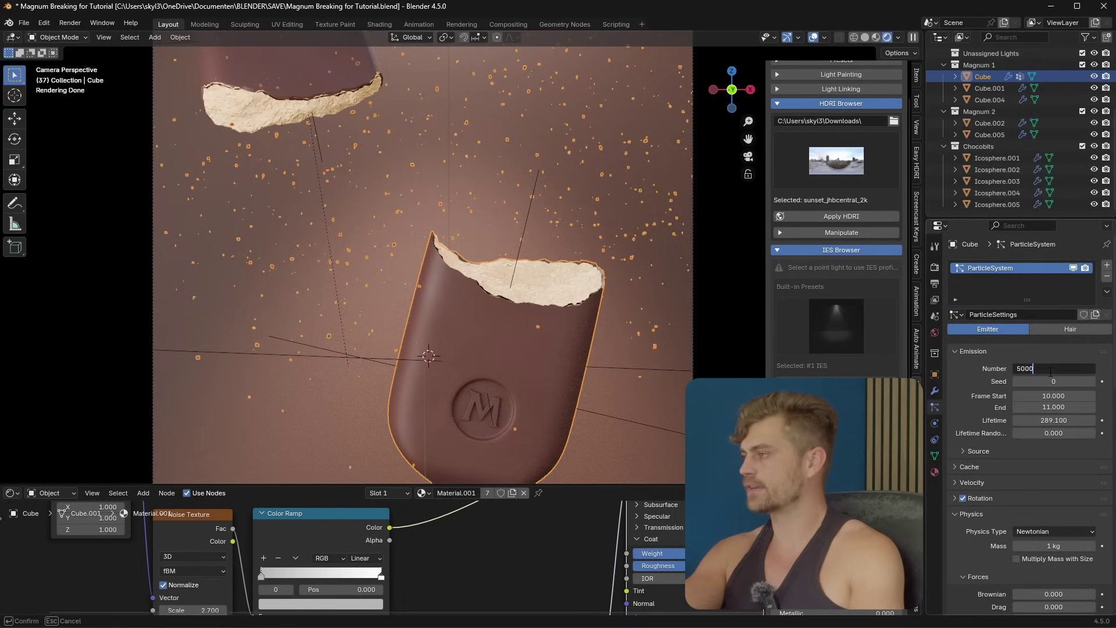
{"action": "key", "text": "Return"}
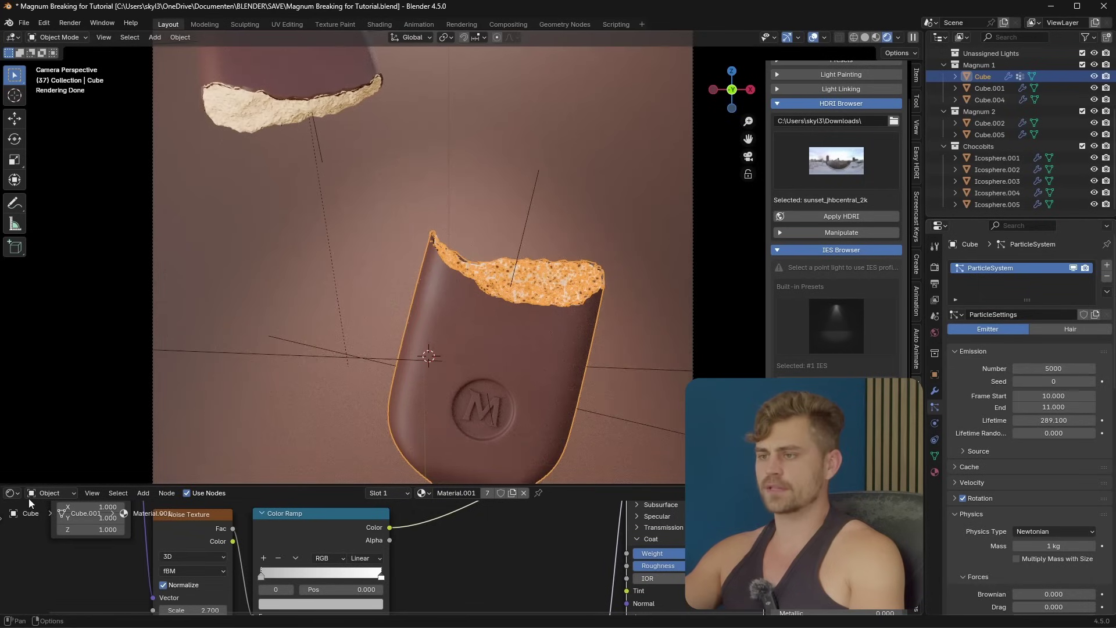
Show the Timeline in the lower editor, return to frame 1, and play to frame 28 to resimulate the chocolate particles
{"action": "left_click", "coordinate": [12, 493]}
{"action": "left_click", "coordinate": [12, 492]}
{"action": "left_click", "coordinate": [180, 398]}
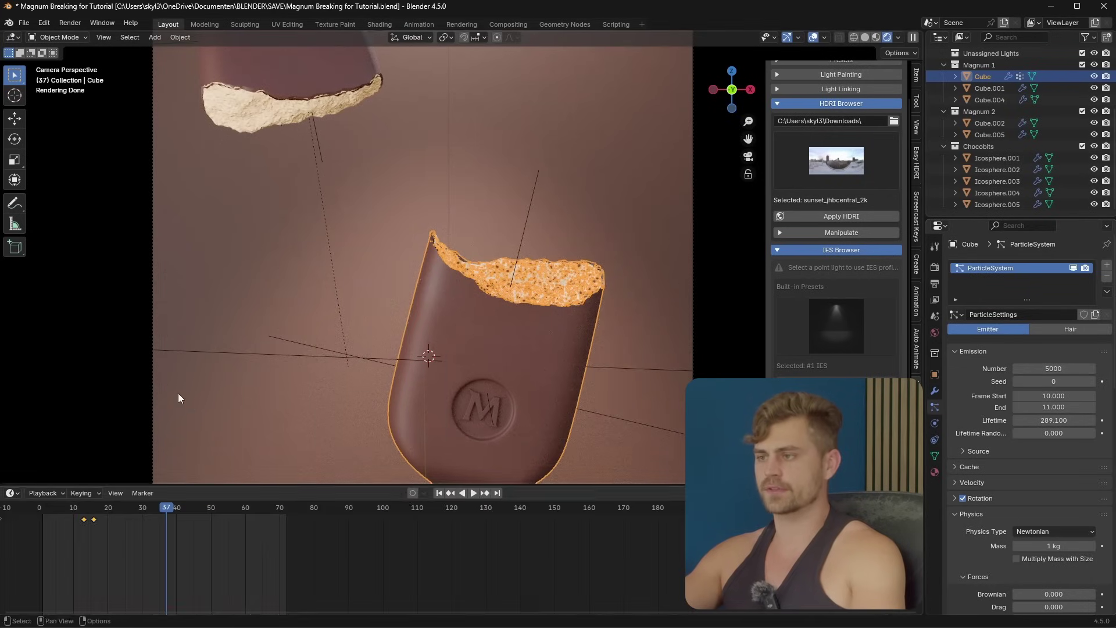
{"action": "left_click", "coordinate": [439, 492]}
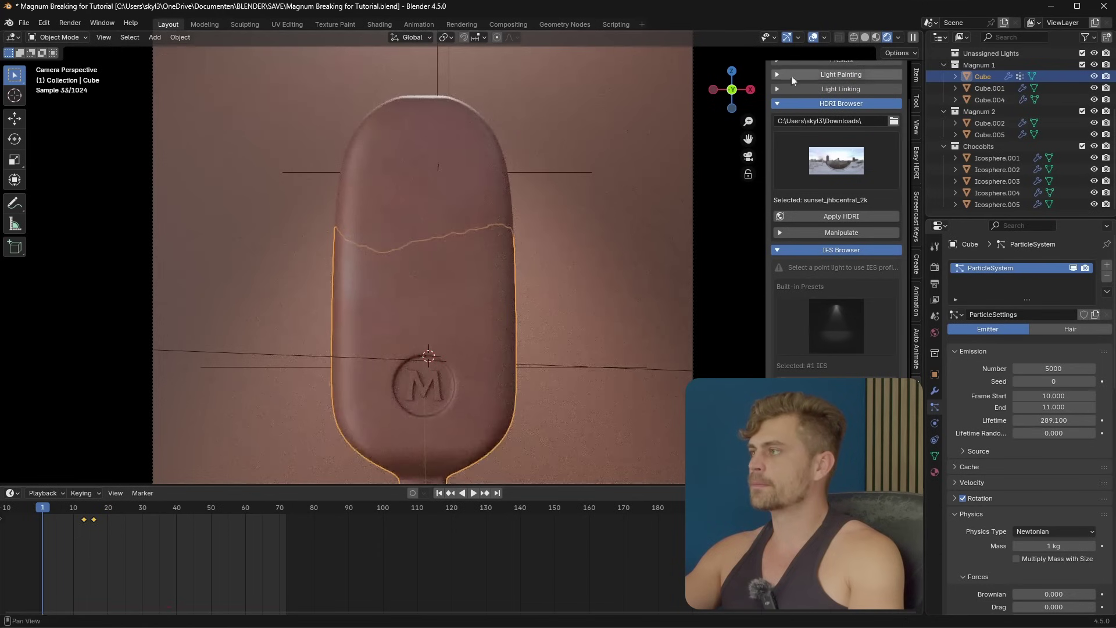
{"action": "key", "text": "space"}
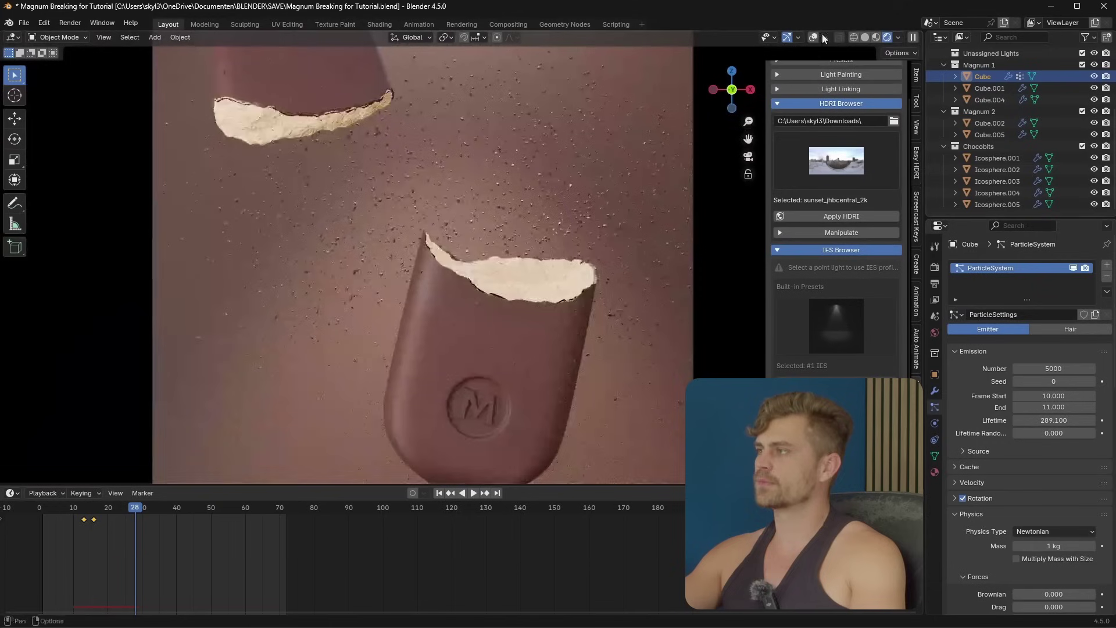
Duplicate Icosphere.003 through Icosphere.005 in the Chocobits collection, place the copies beside the originals, and scale them up several times
{"action": "scroll", "coordinate": [663, 235], "scroll_direction": "down", "scroll_amount": 5}
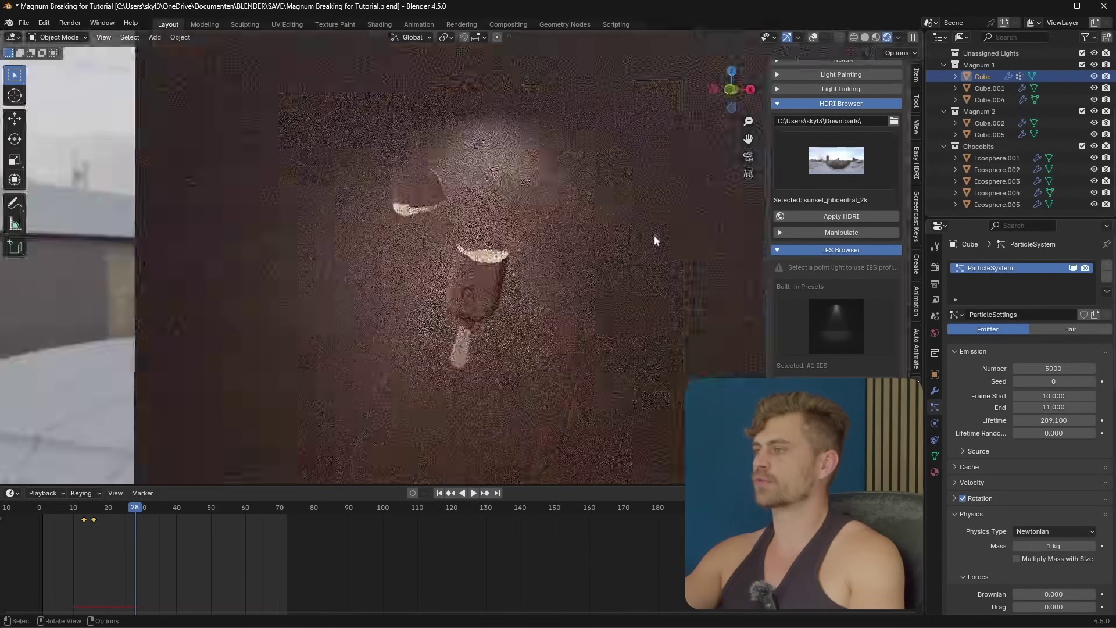
{"action": "left_click", "coordinate": [1004, 204]}
{"action": "left_click", "coordinate": [1020, 181], "text": "shift"}
{"action": "middle_click_drag", "start_coordinate": [678, 269], "coordinate": [571, 285]}
{"action": "key", "text": "shift+d"}
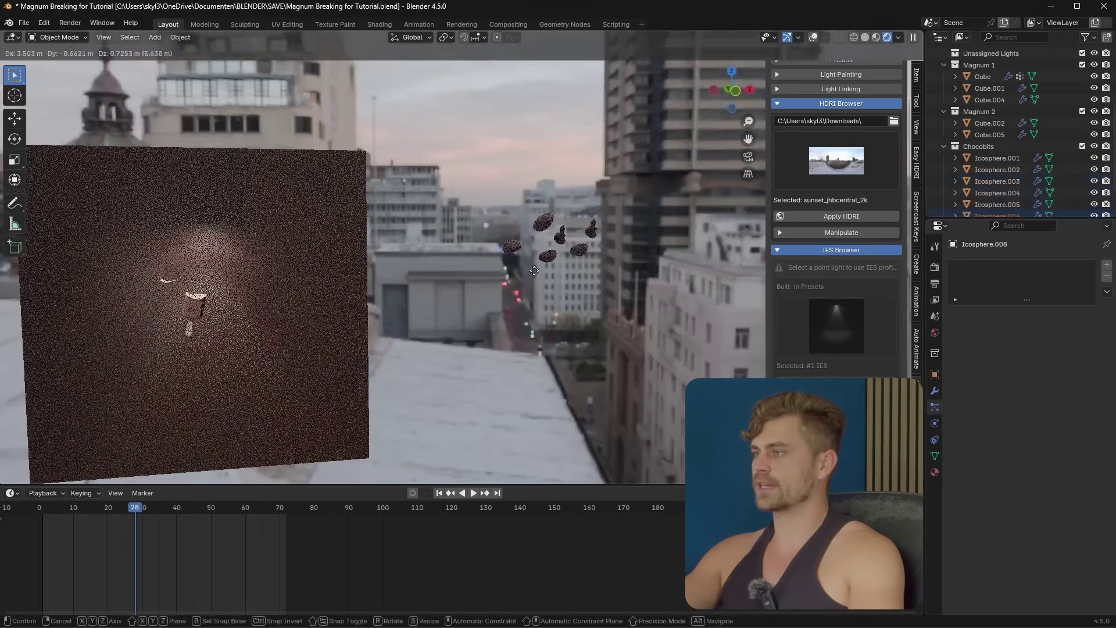
{"action": "left_click", "coordinate": [577, 271]}
{"action": "key", "text": "s"}
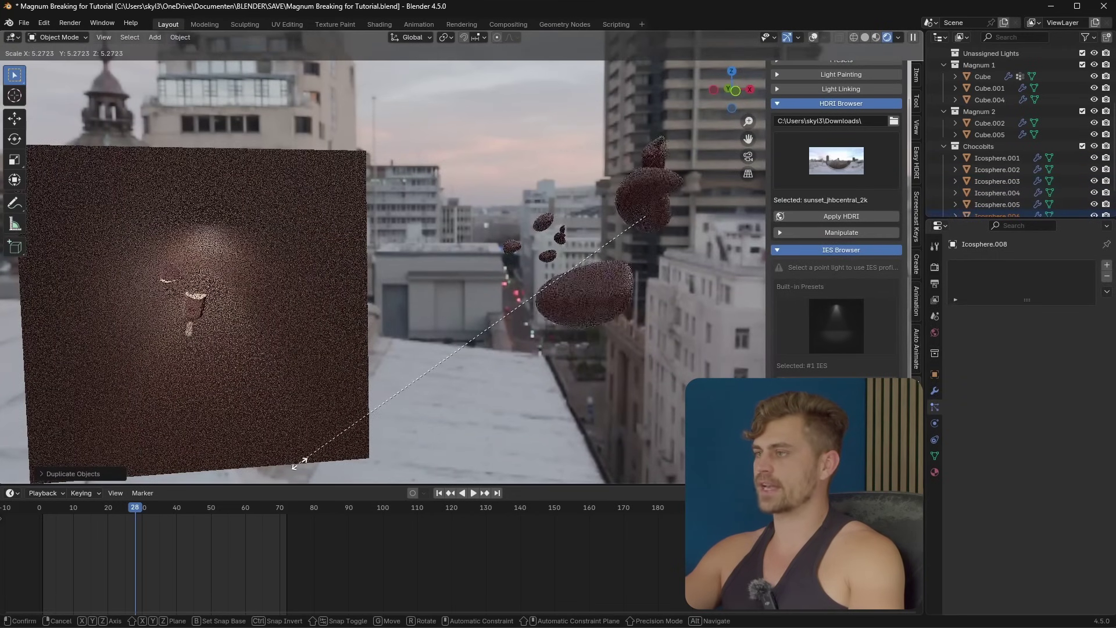
{"action": "left_click", "coordinate": [357, 408]}
Fine-tune the scale of the duplicated chocolate bits while checking the particle sizes around the broken ice cream
{"action": "scroll", "coordinate": [194, 374], "scroll_direction": "up", "scroll_amount": 3}
{"action": "middle_click_drag", "start_coordinate": [194, 374], "coordinate": [635, 297], "text": "shift"}
{"action": "middle_click_drag", "start_coordinate": [486, 268], "coordinate": [541, 305], "text": "shift"}
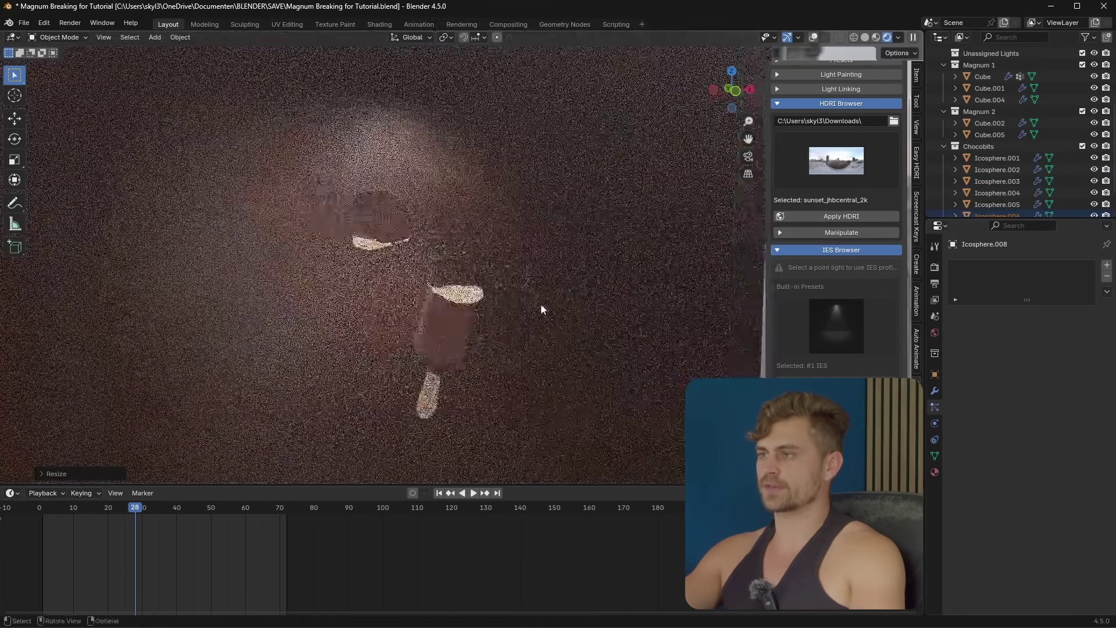
{"action": "scroll", "coordinate": [540, 307], "scroll_direction": "up", "scroll_amount": 5}
{"action": "scroll", "coordinate": [540, 305], "scroll_direction": "down", "scroll_amount": 3}
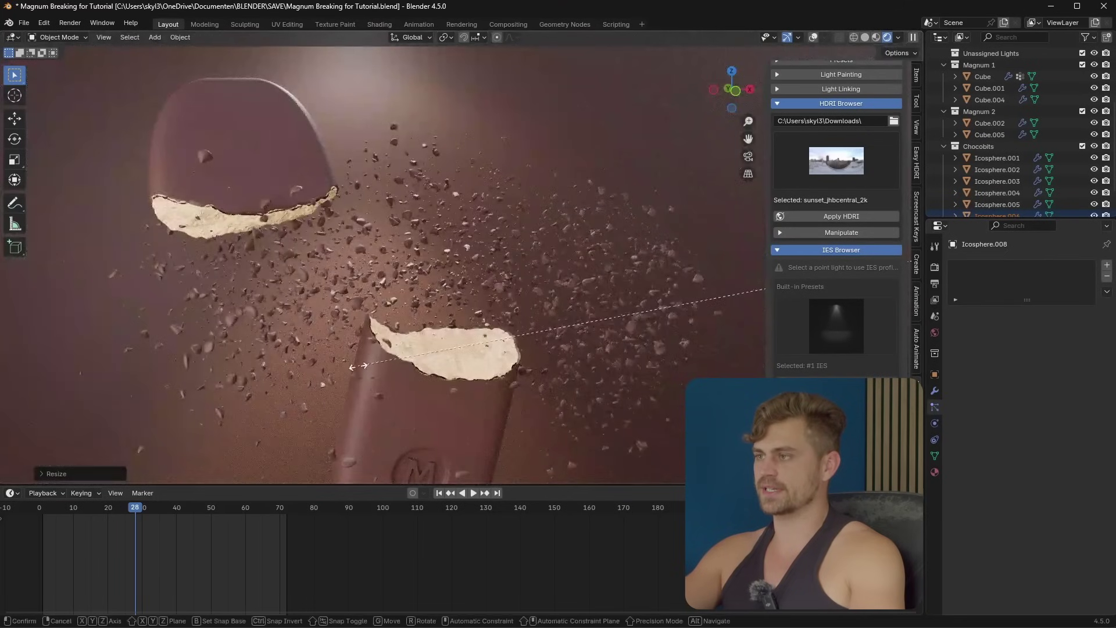
{"action": "left_click", "coordinate": [680, 289]}
{"action": "key", "text": "s"}
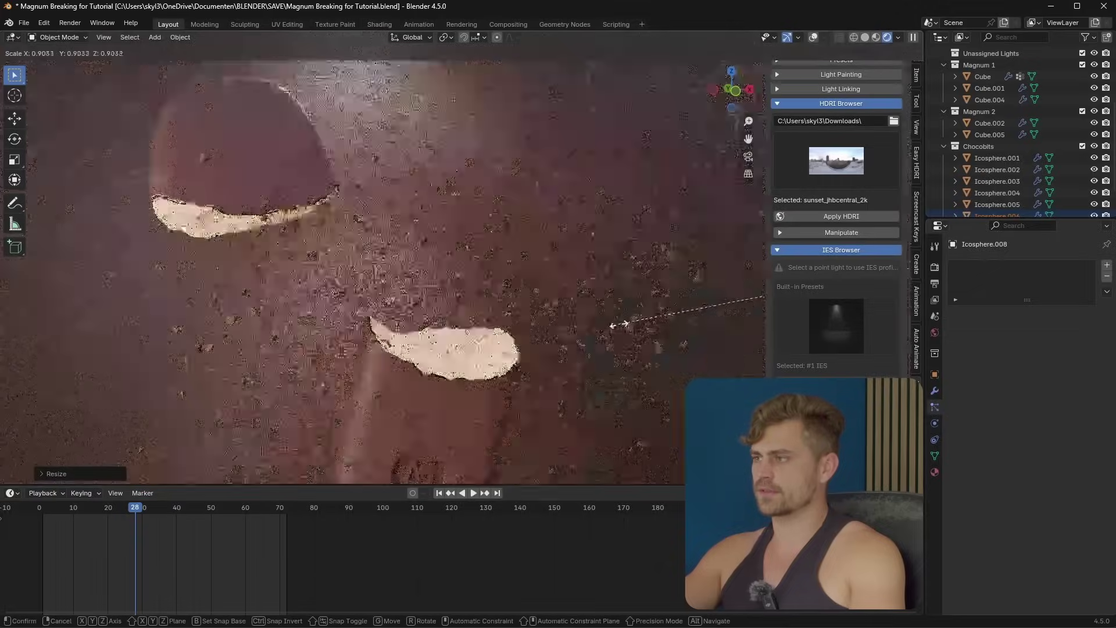
{"action": "left_click", "coordinate": [189, 207]}
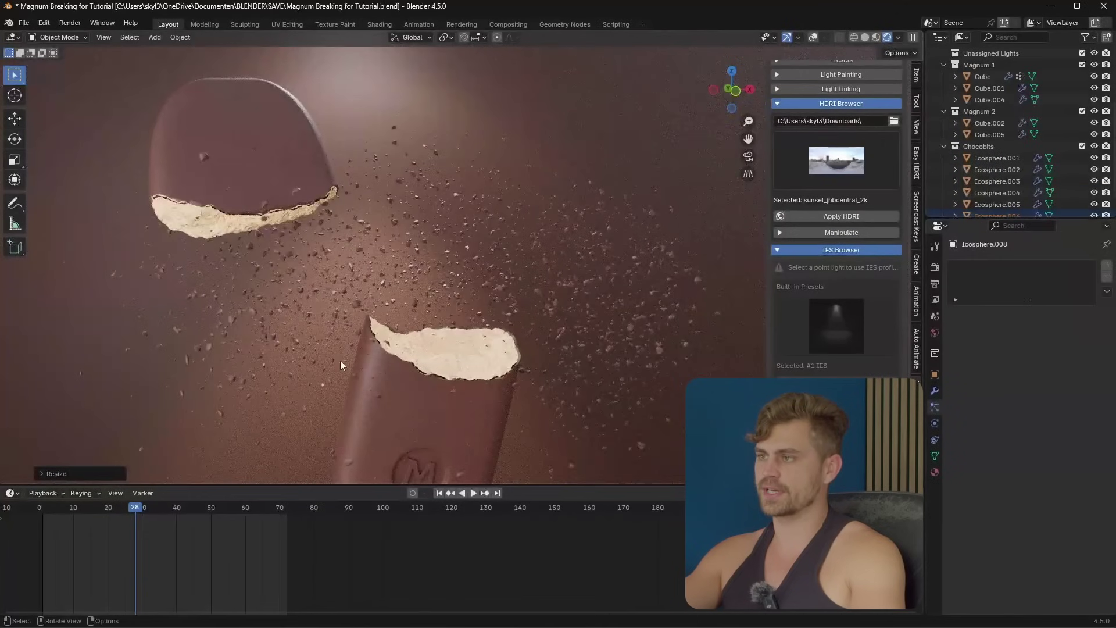
Play the breaking animation through the camera, advance to frame 33, and save the file
{"action": "key", "text": "space"}
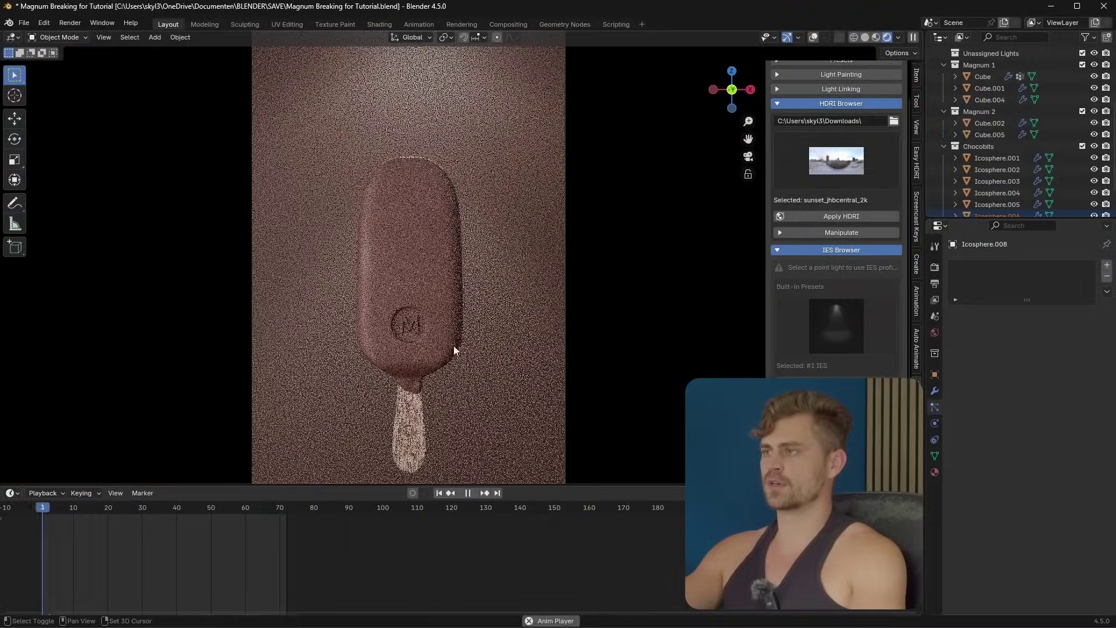
{"action": "key", "text": "space"}
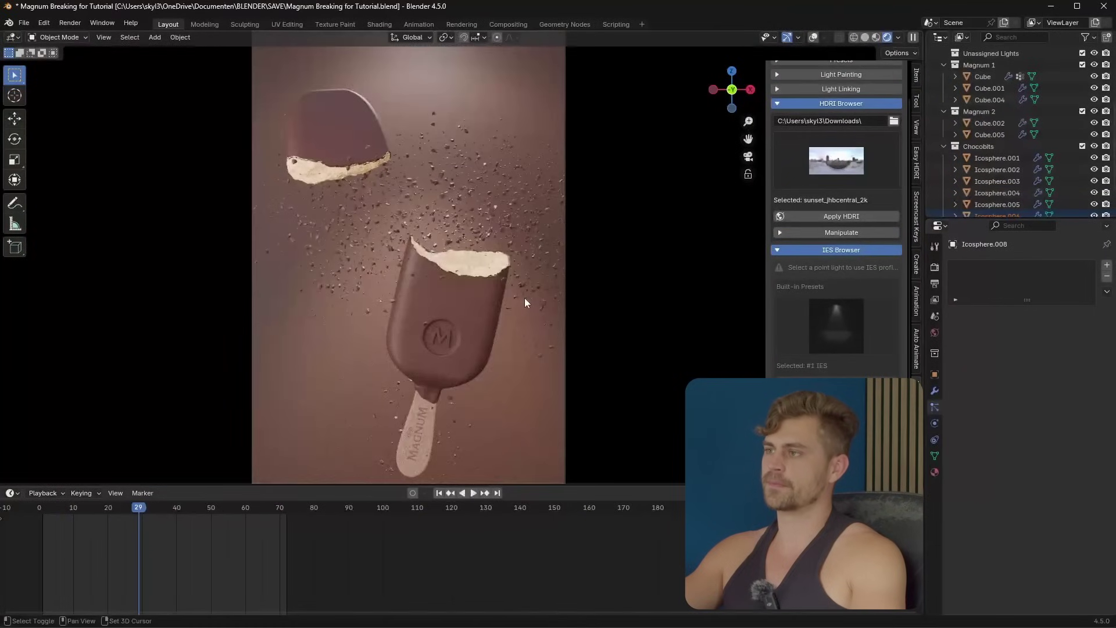
{"action": "key", "text": "Right"}
{"action": "key", "text": "Right"}
{"action": "key", "text": "Right"}
{"action": "key", "text": "Right"}
{"action": "key", "text": "ctrl+s"}
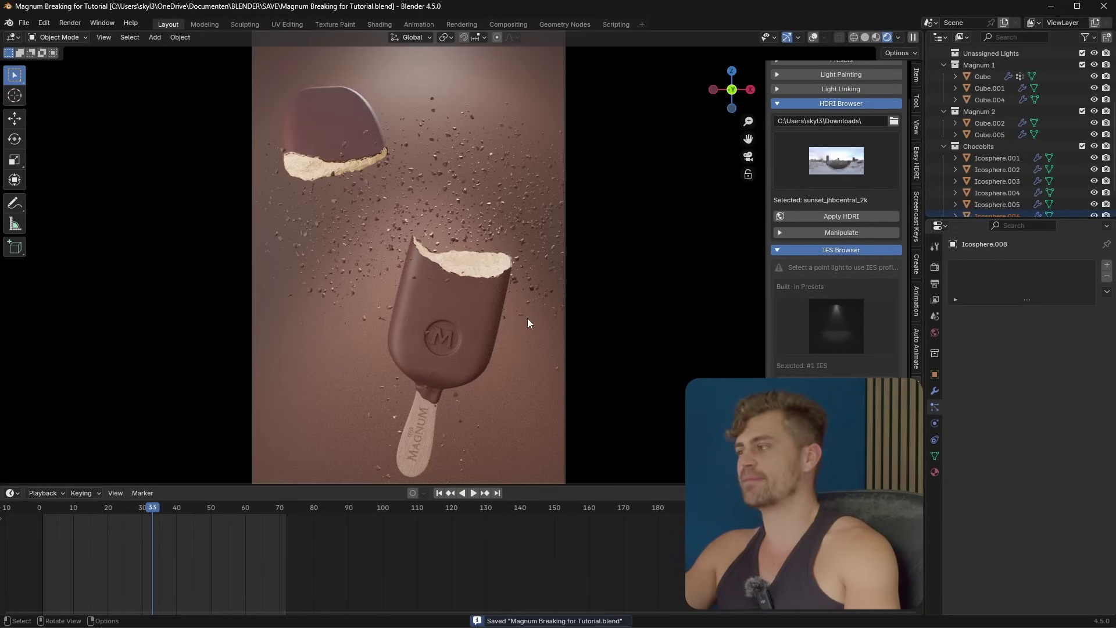
Select the lower ice cream half with the particle system and bake its particle cache
{"action": "scroll", "coordinate": [501, 302], "scroll_direction": "down", "scroll_amount": 2}
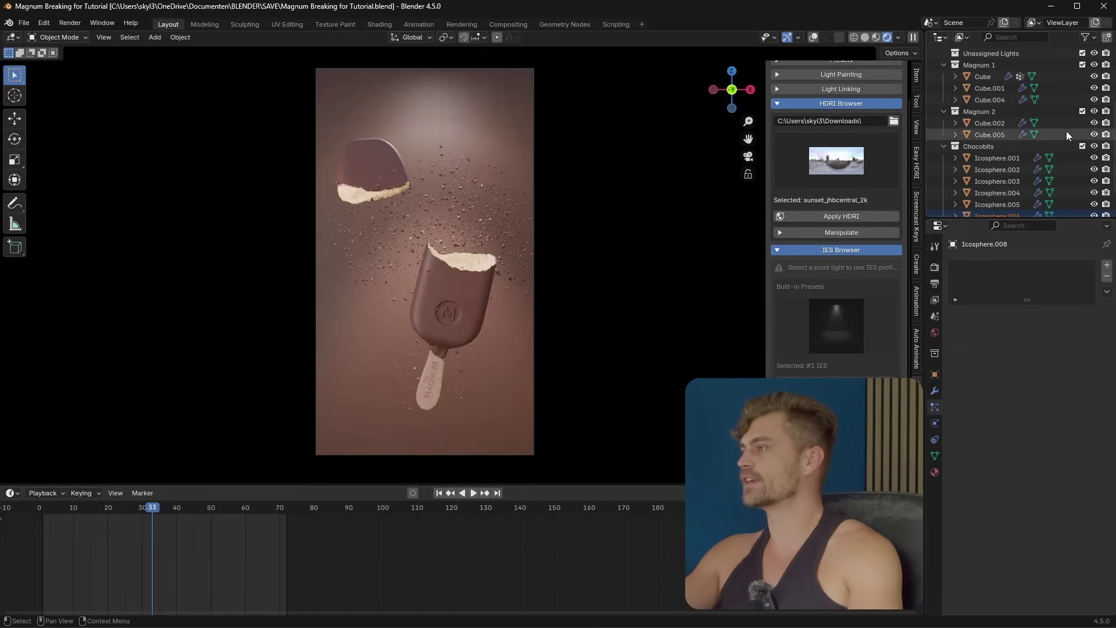
{"action": "scroll", "coordinate": [1042, 114], "scroll_direction": "up", "scroll_amount": 4}
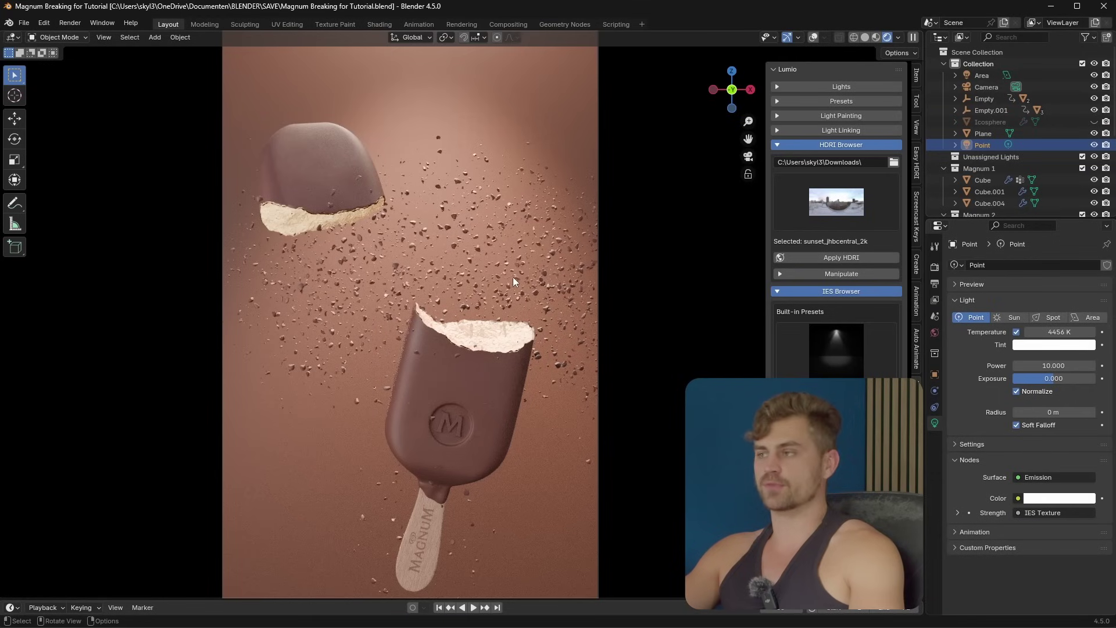
{"action": "left_click", "coordinate": [514, 286]}
{"action": "left_click", "coordinate": [941, 412]}
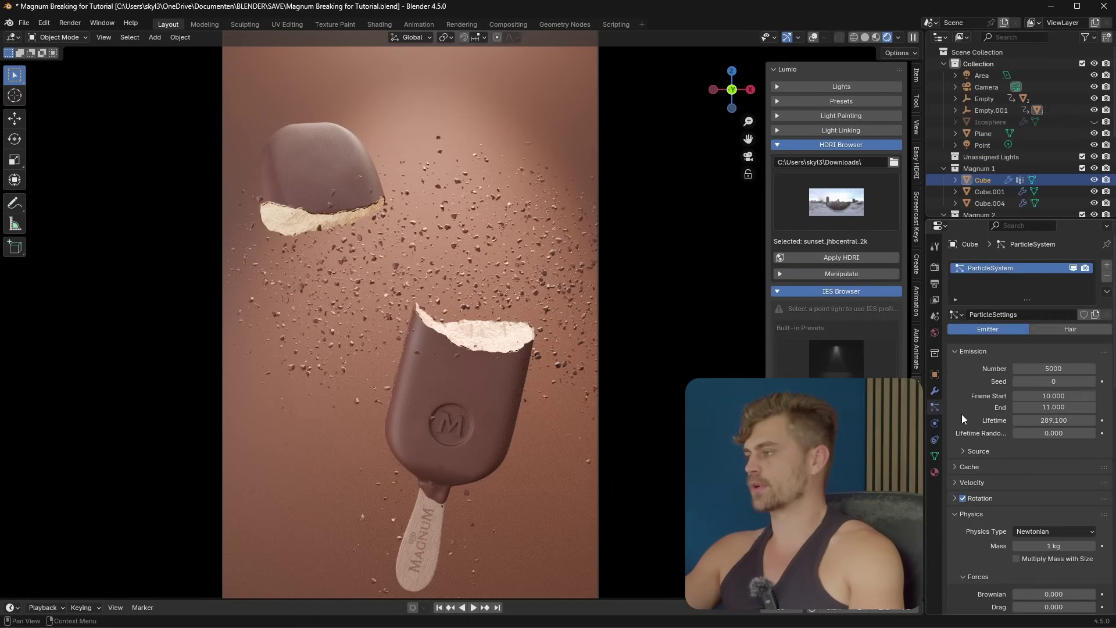
{"action": "scroll", "coordinate": [972, 419], "scroll_direction": "down", "scroll_amount": 6}
{"action": "left_click", "coordinate": [980, 285]}
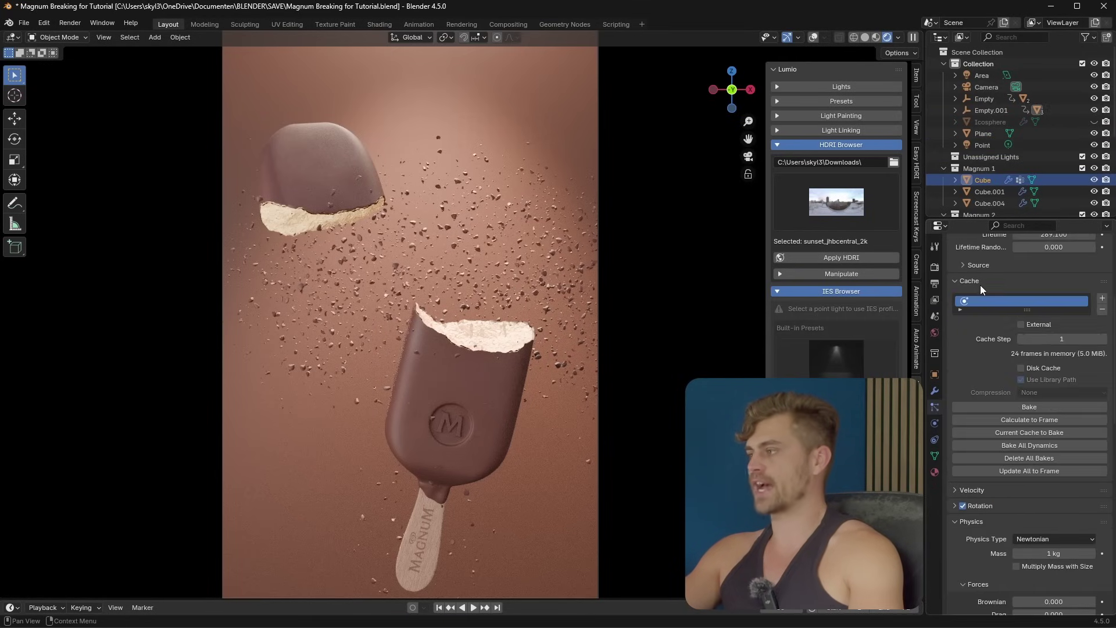
{"action": "left_click", "coordinate": [1040, 408]}
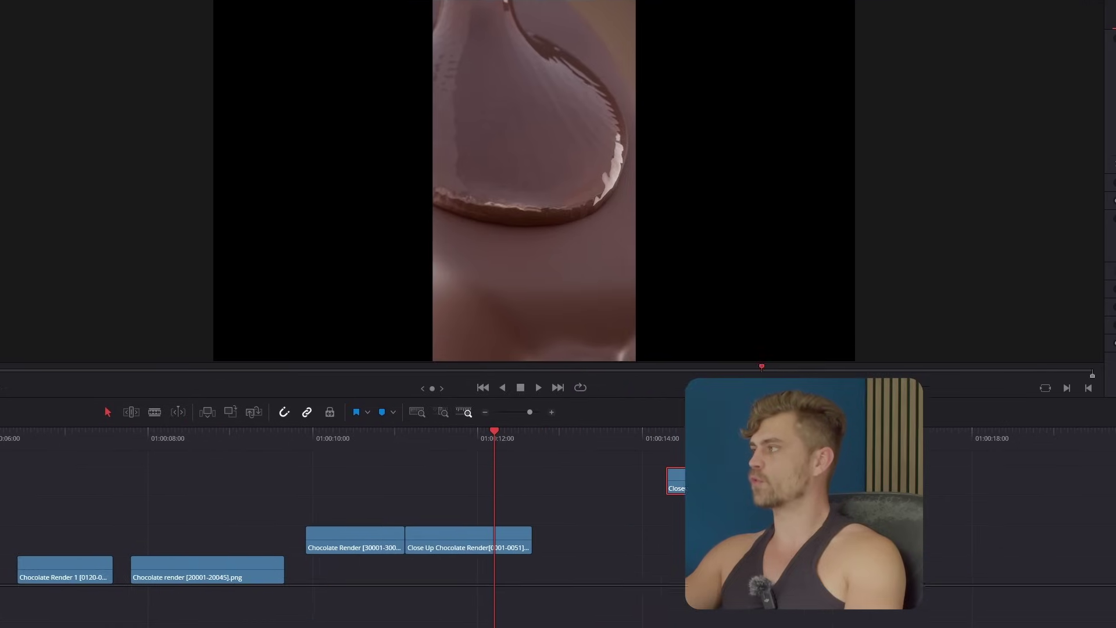
Switch to DaVinci Resolve and replay the end of the Close Up Chocolate Render clip from around 01:00:12:00 to examine the transition
{"action": "mouse_move", "coordinate": [491, 517]}
{"action": "left_mouse_down"}
{"action": "mouse_move", "coordinate": [493, 506]}
{"action": "mouse_move", "coordinate": [503, 511]}
{"action": "left_mouse_up"}
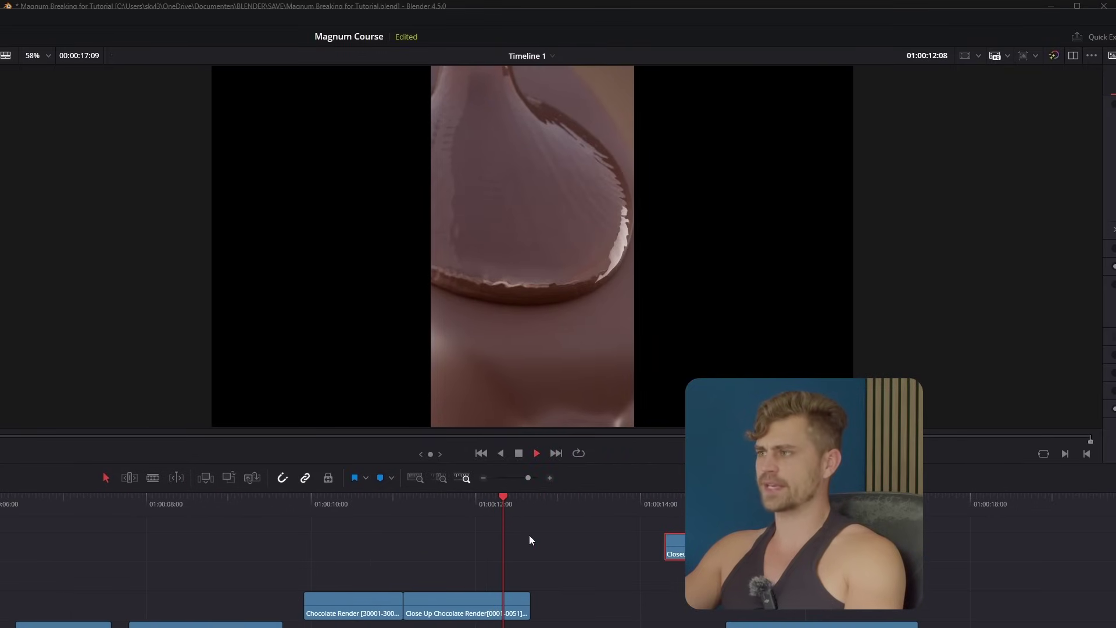
{"action": "left_click", "coordinate": [535, 549]}
{"action": "left_click", "coordinate": [496, 505]}
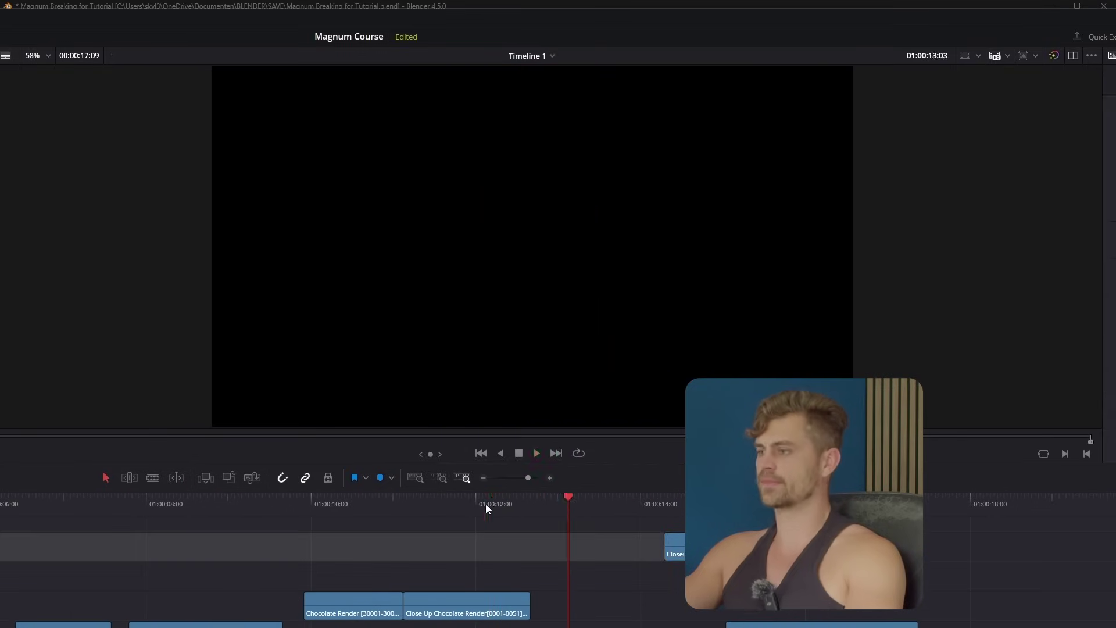
{"action": "left_click", "coordinate": [475, 498]}
{"action": "left_click", "coordinate": [476, 498]}
{"action": "left_click_drag", "start_coordinate": [475, 498], "coordinate": [485, 501]}
{"action": "left_click", "coordinate": [491, 501]}
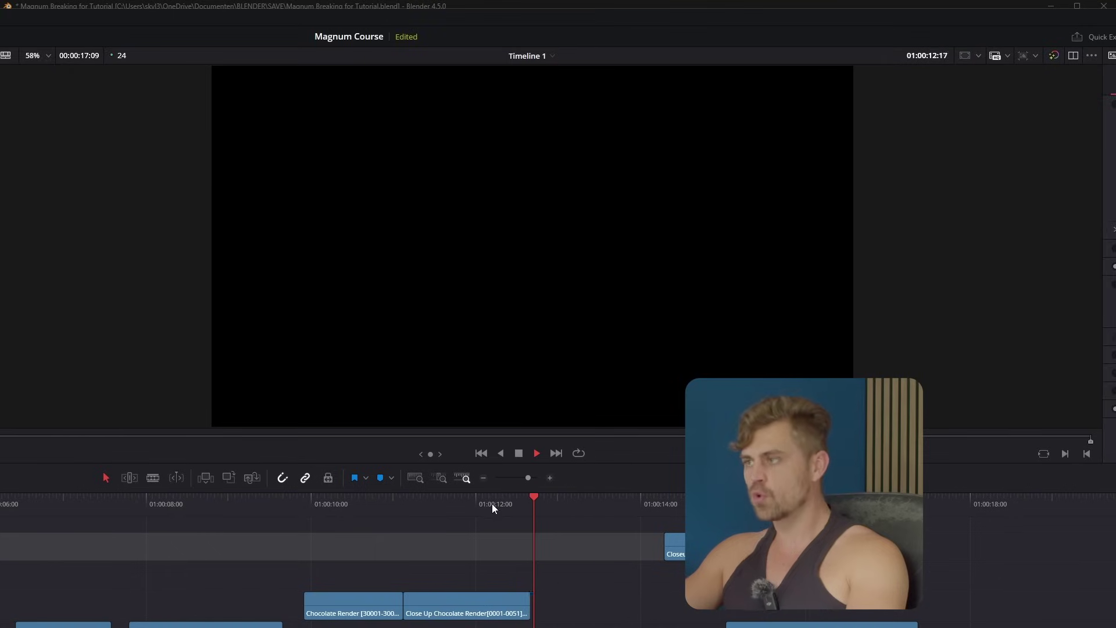
{"action": "key", "text": "space"}
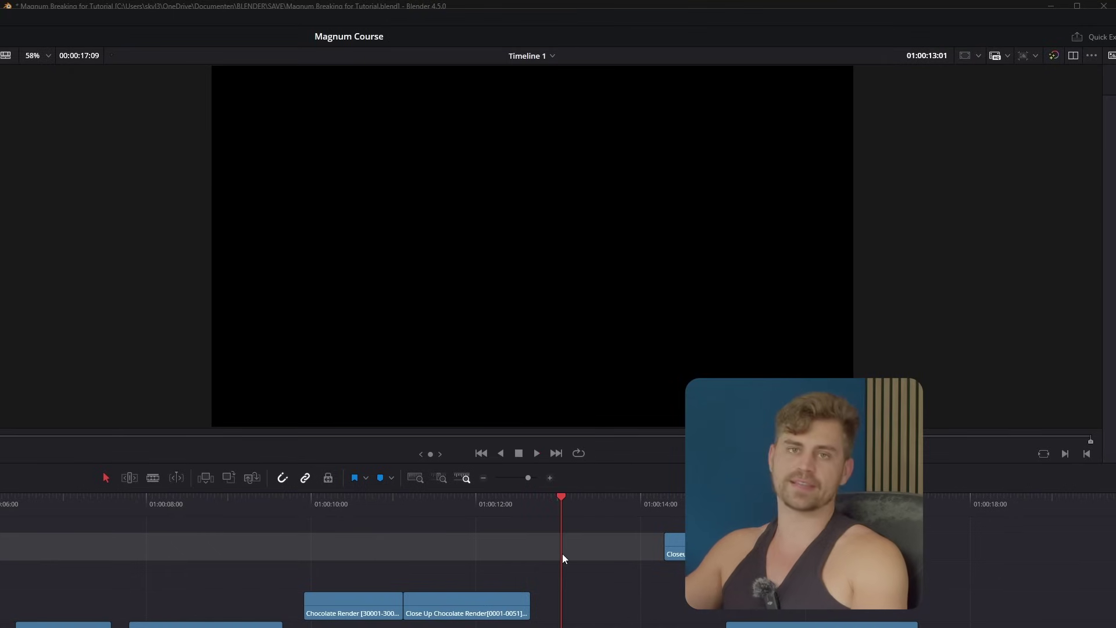